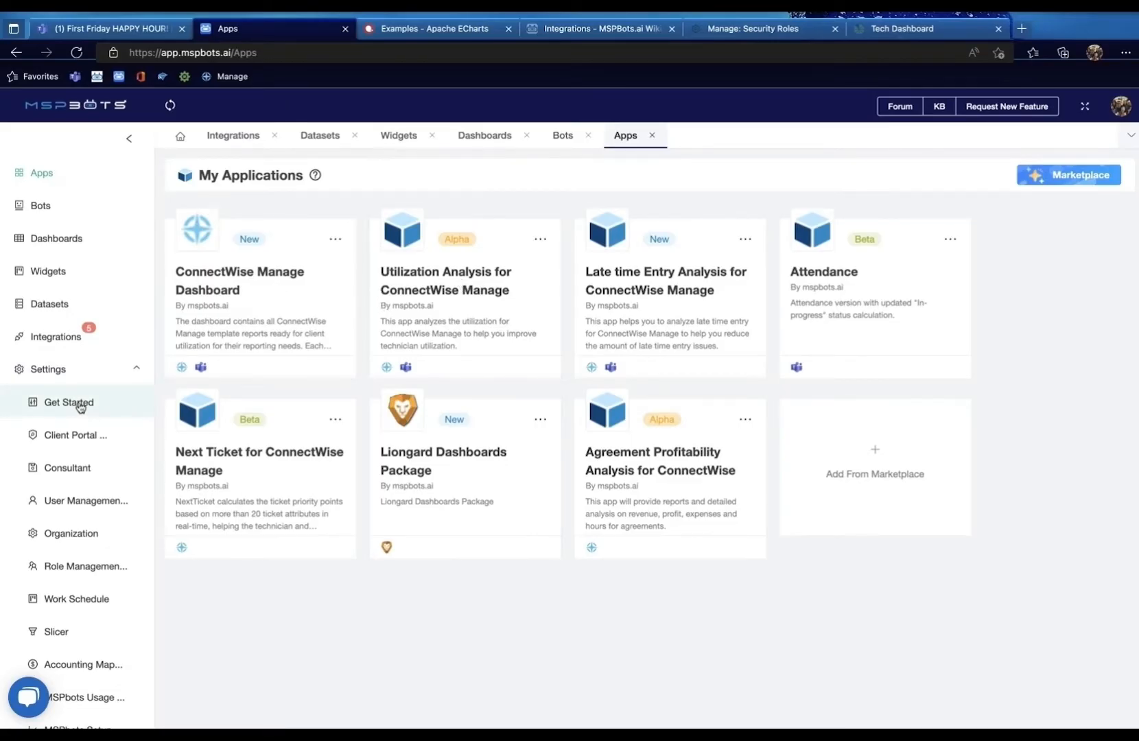
# Open User Management and examine the user table's columns, including job title, office location and integration e-mail fields.
pyautogui.click(84, 502)
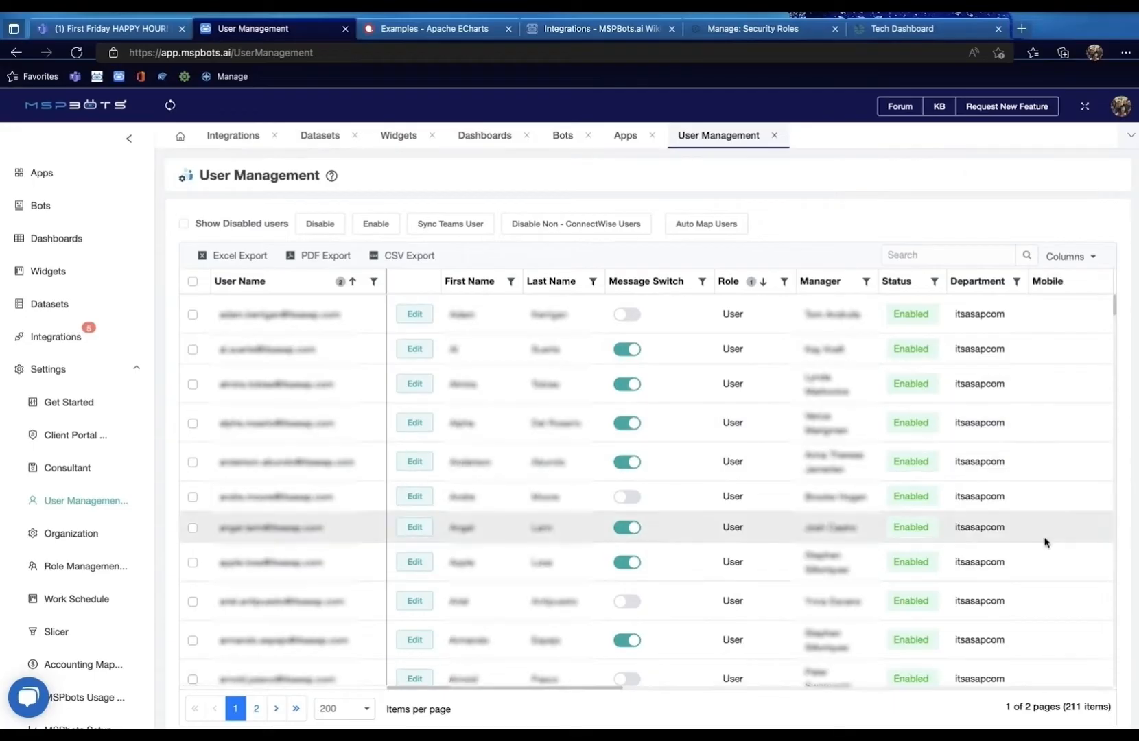
pyautogui.hscroll(10, 1045, 540)
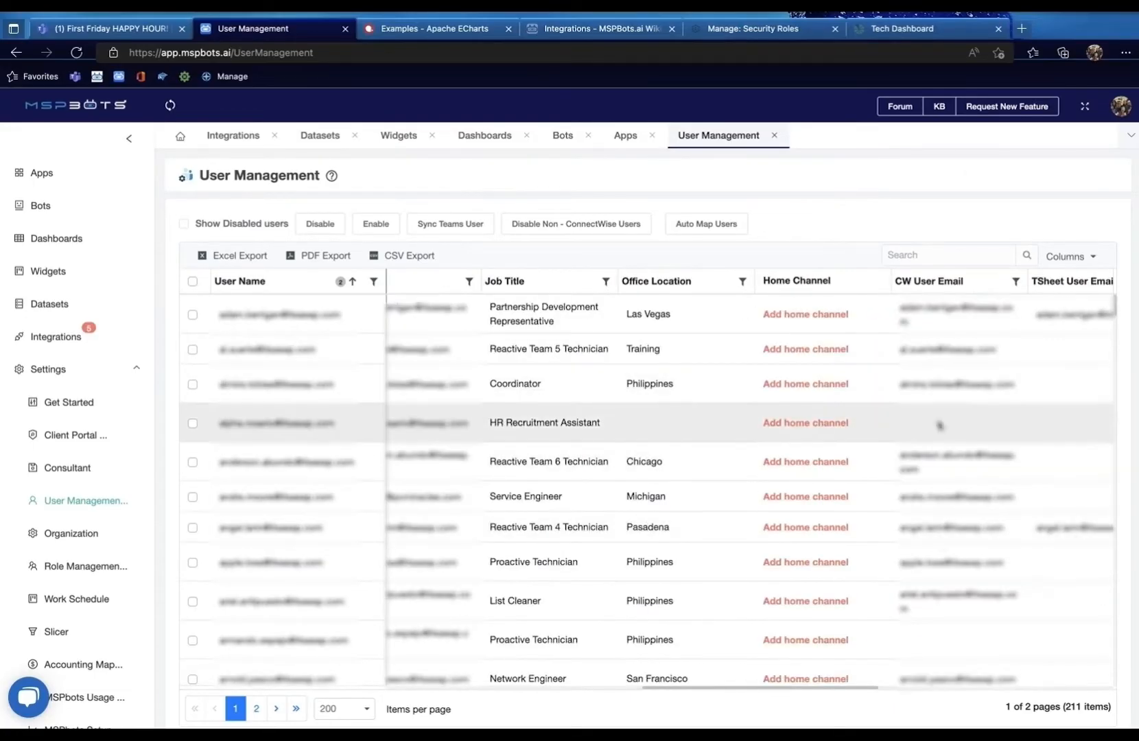
pyautogui.hscroll(-10, 939, 422)
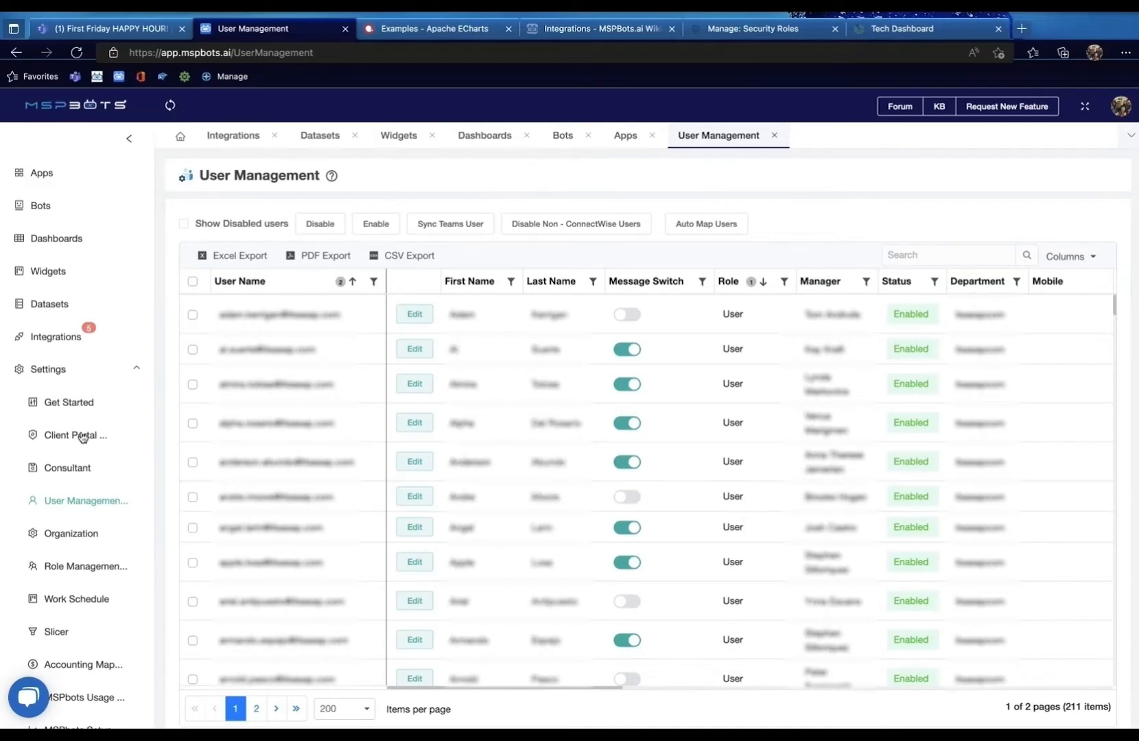
# Open the Integrations page and review the connected, waiting to be connected and other available integrations.
pyautogui.scroll(-1, 69, 508)
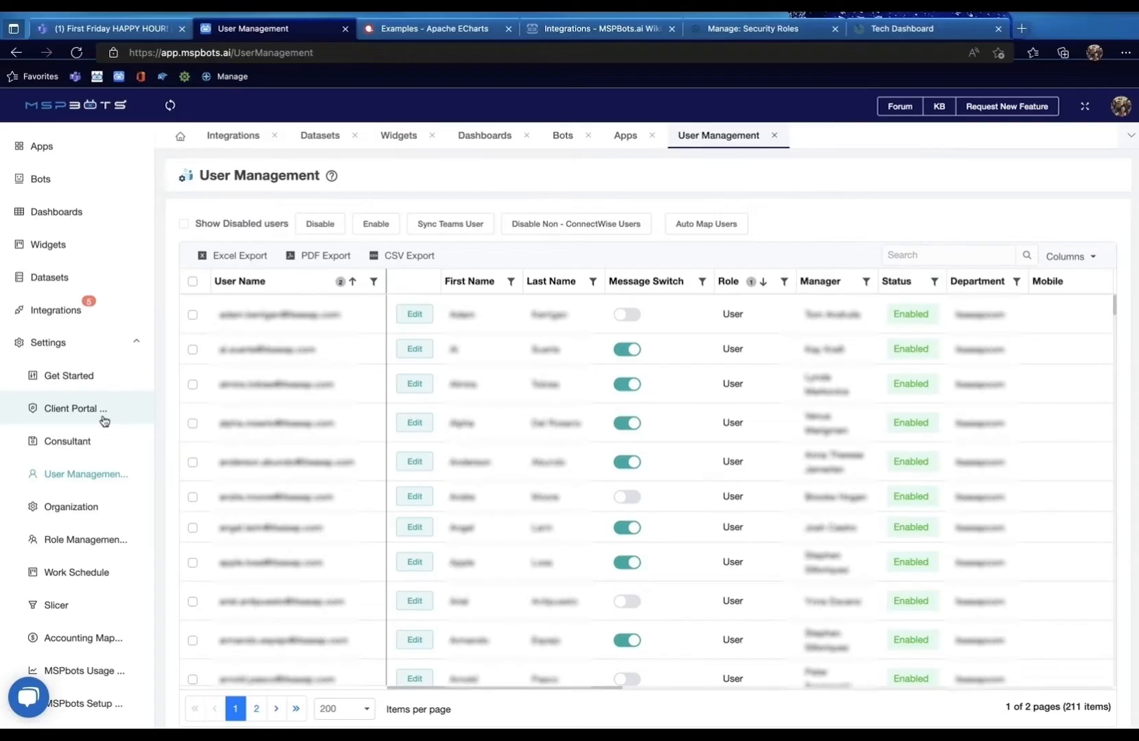
pyautogui.click(81, 314)
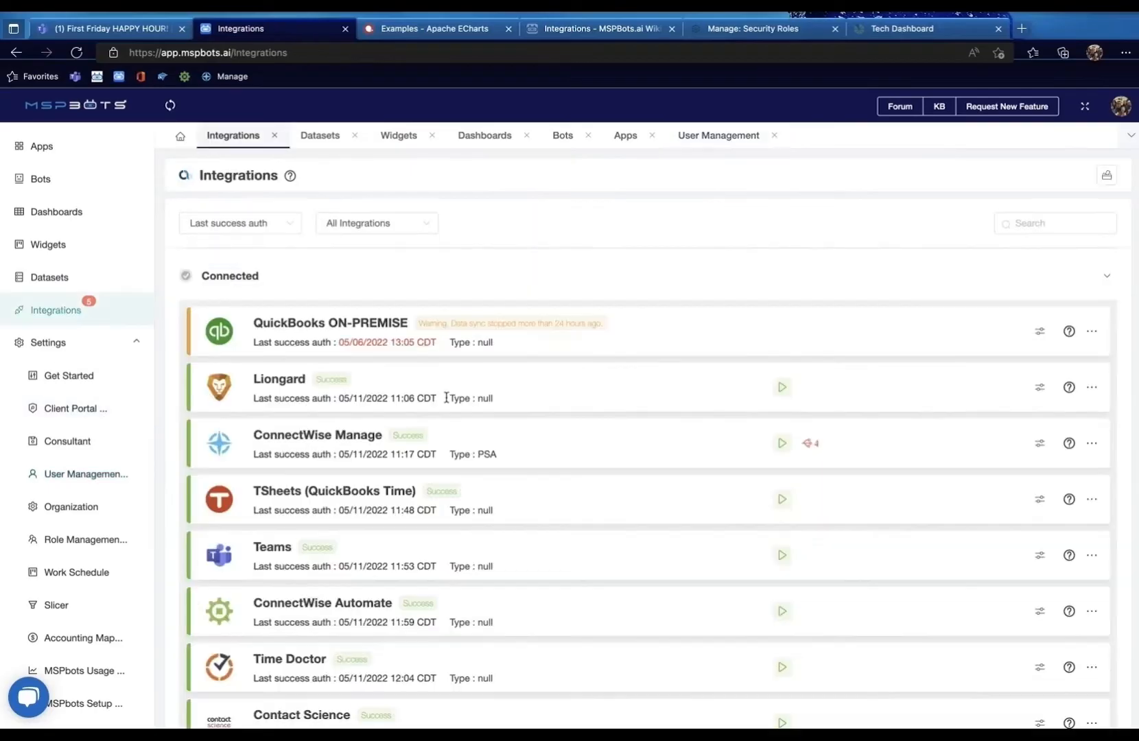
pyautogui.scroll(-3, 647, 468)
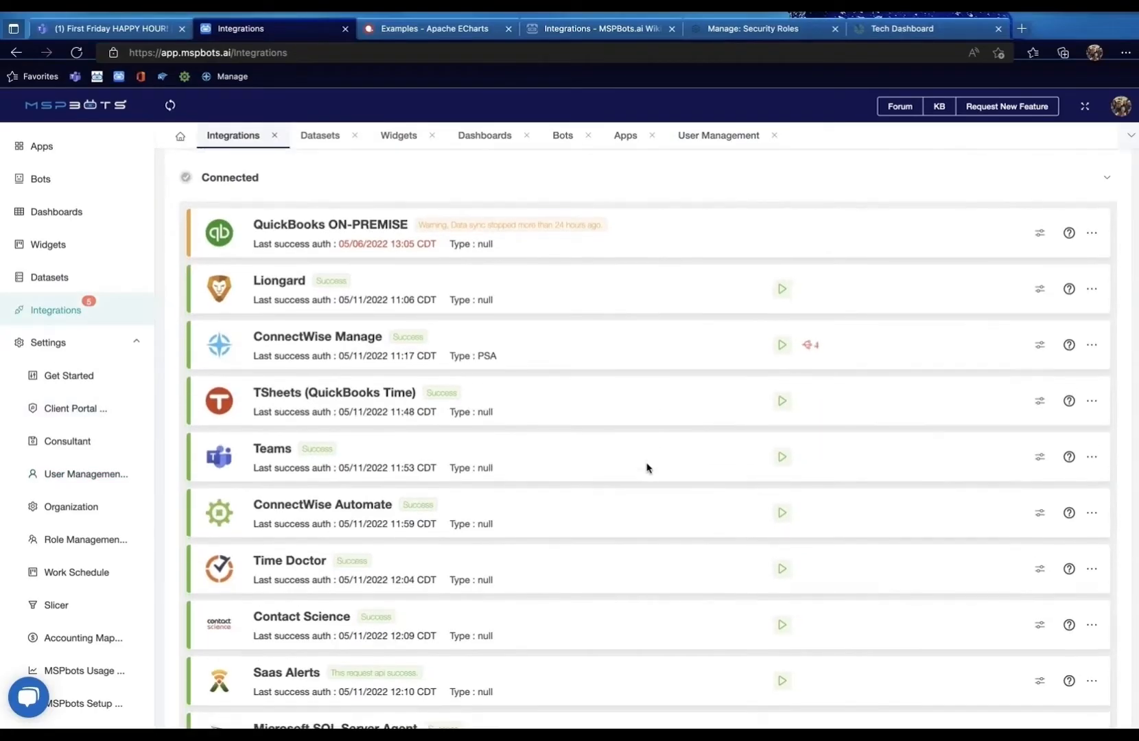
pyautogui.scroll(-1, 646, 468)
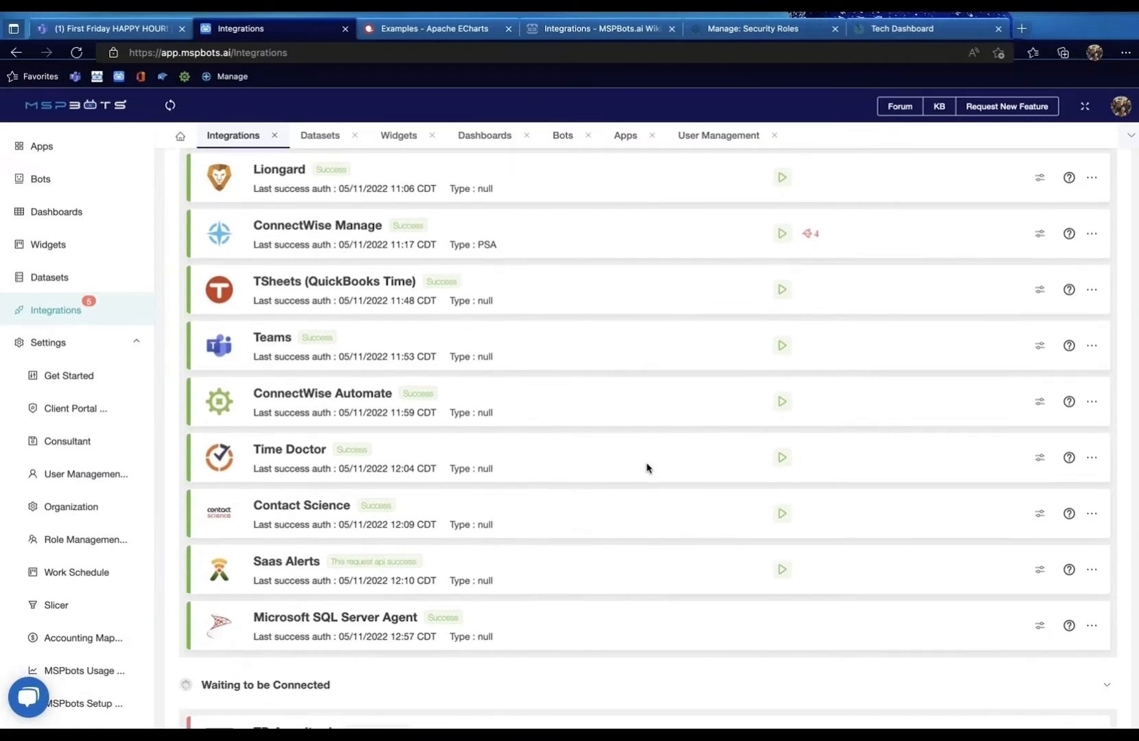
pyautogui.scroll(1, 646, 468)
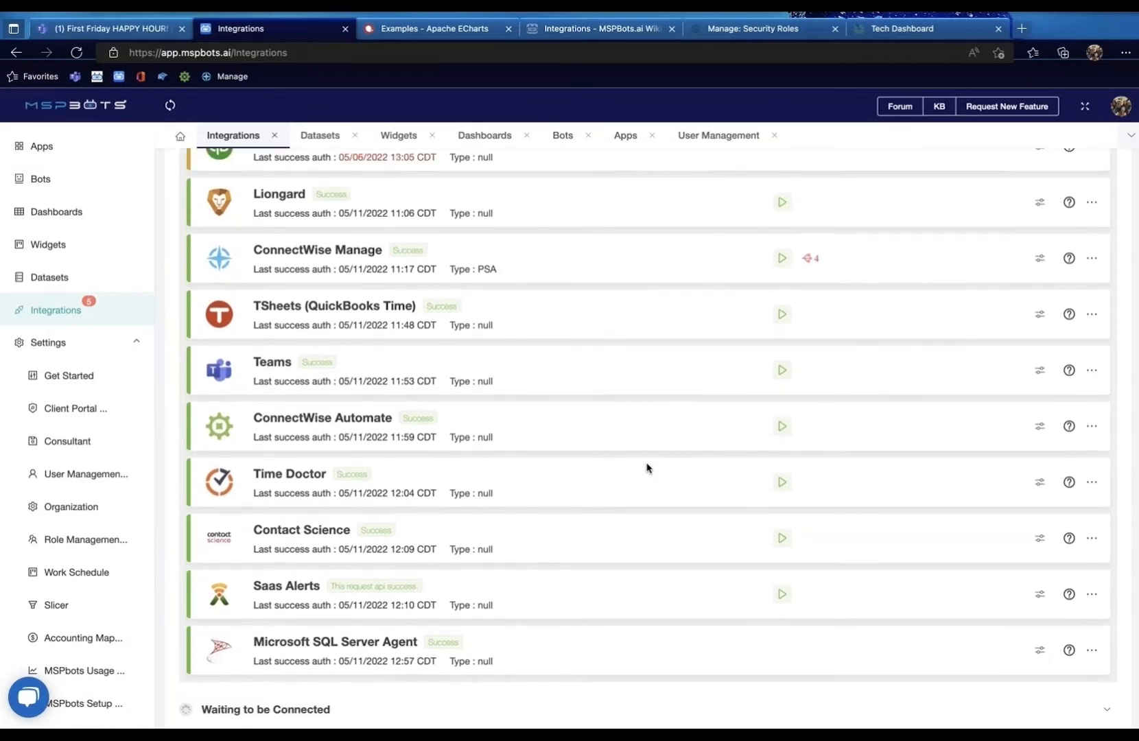
pyautogui.scroll(-9, 646, 468)
pyautogui.scroll(-7, 646, 468)
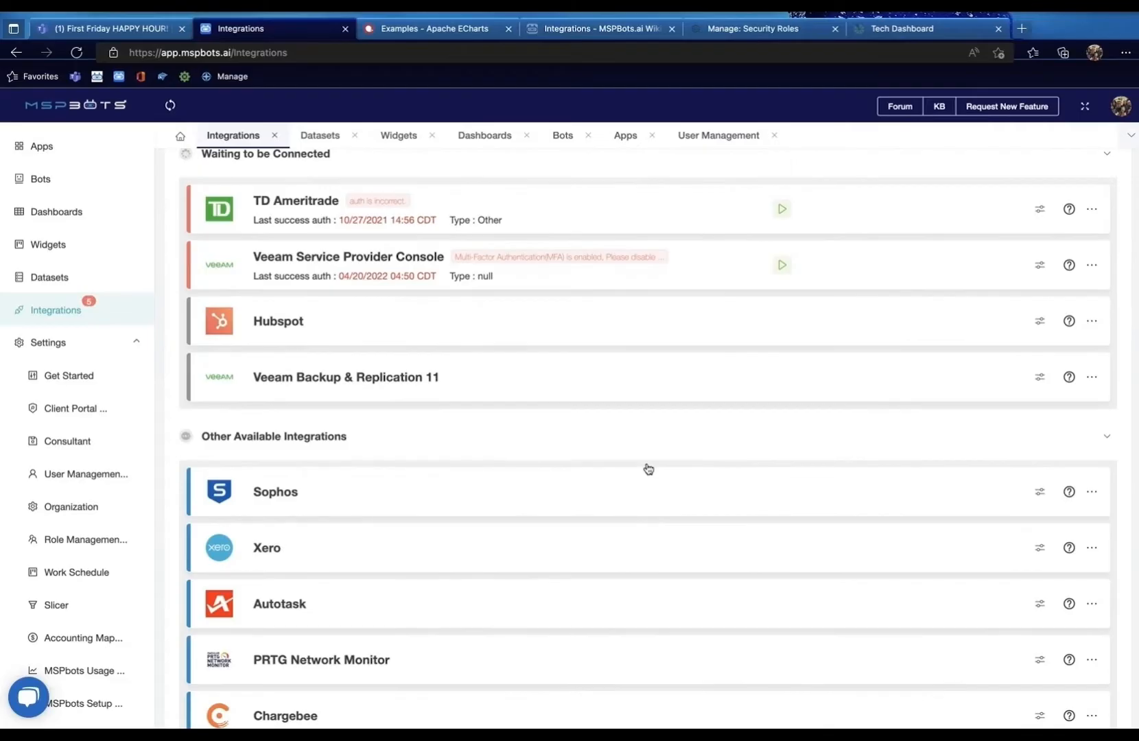
pyautogui.scroll(-7, 646, 468)
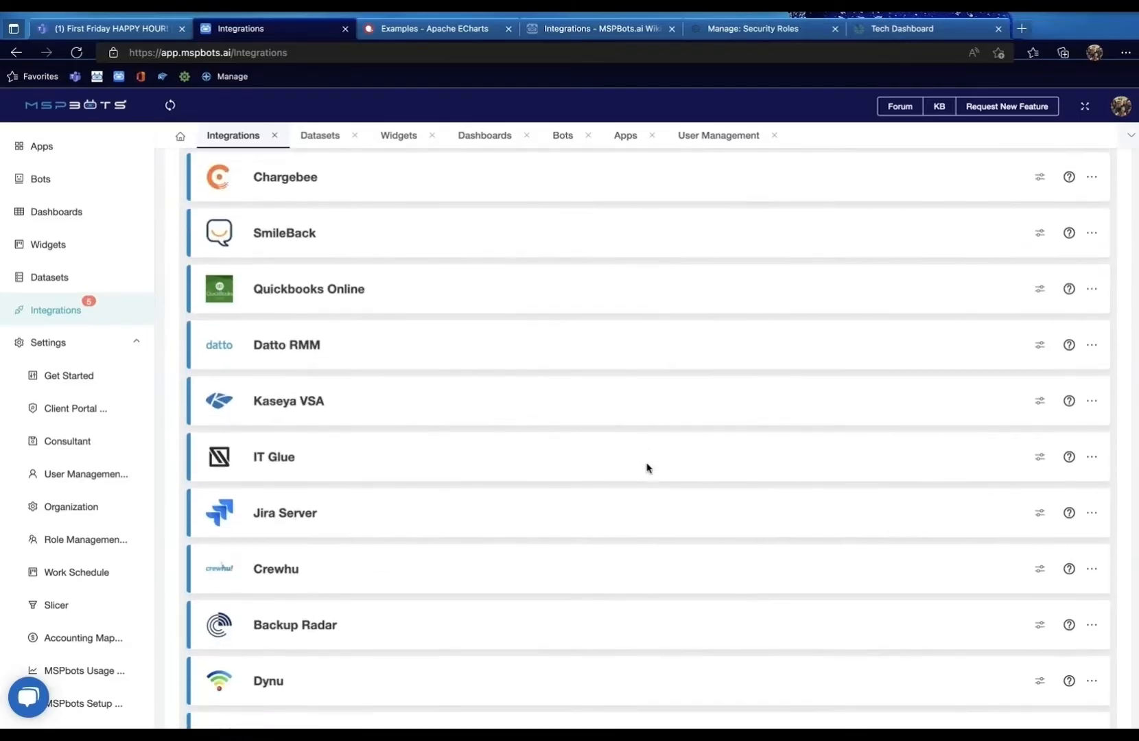
pyautogui.scroll(-4, 646, 468)
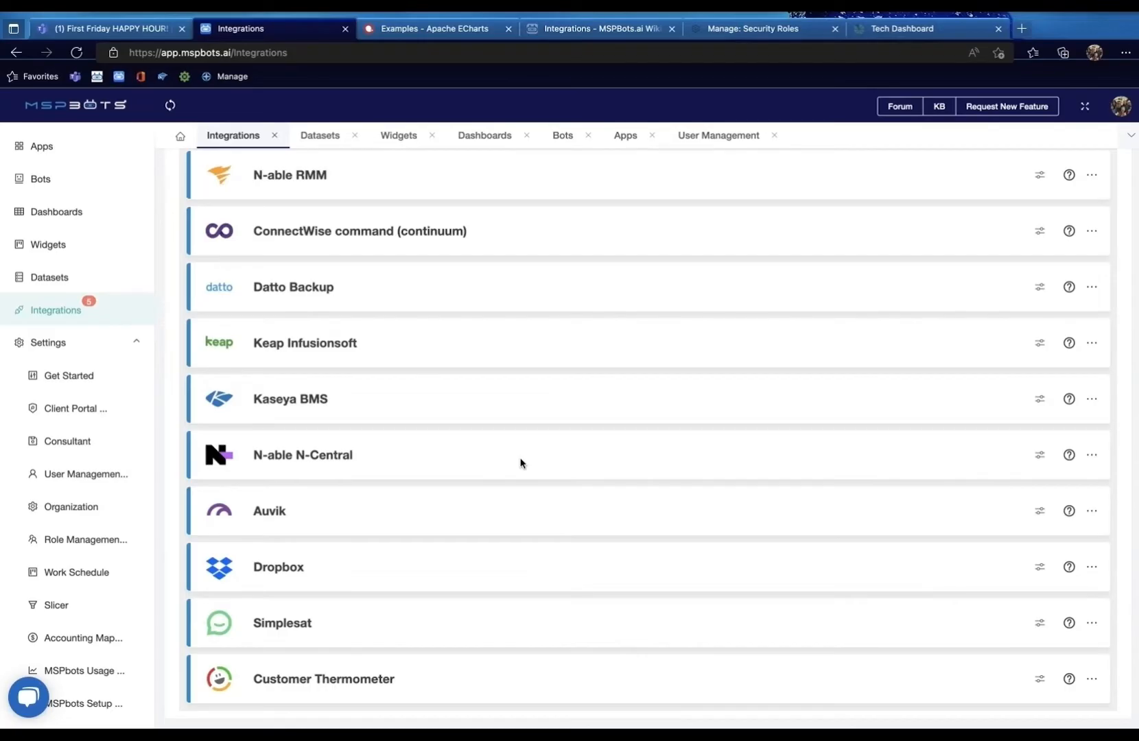
pyautogui.scroll(5, 528, 470)
pyautogui.scroll(3, 532, 473)
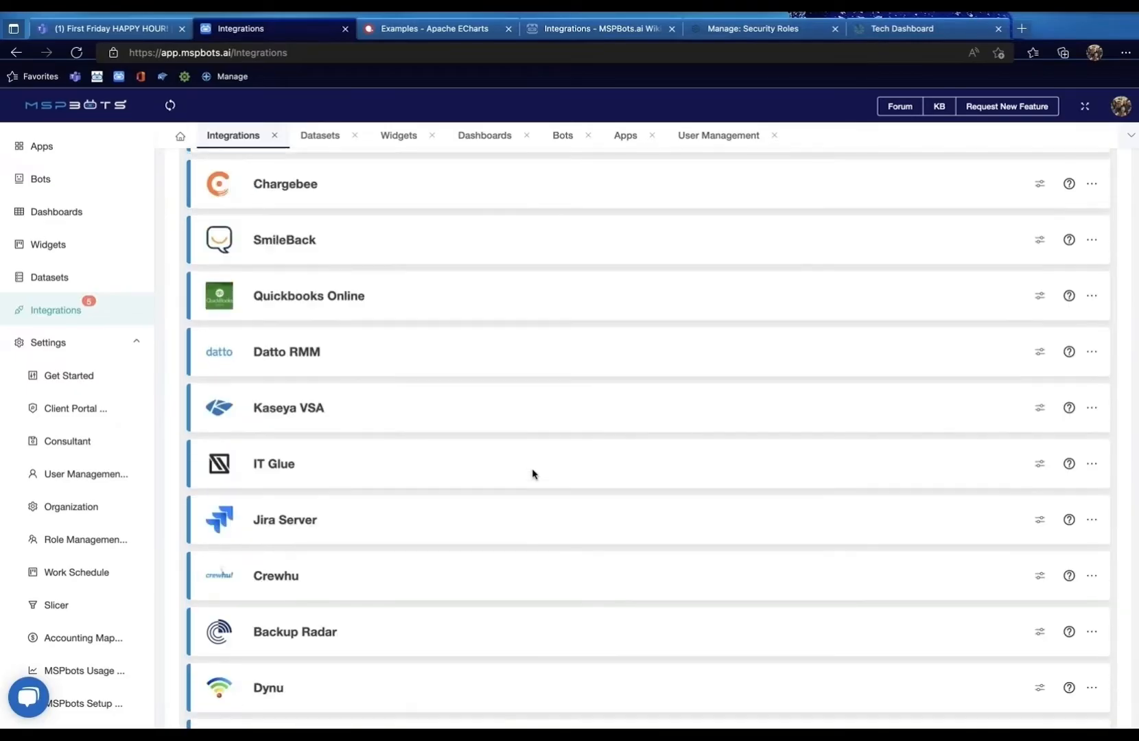
# Expand the Quickbooks Online and SmileBack entries among the available integrations to view their options.
pyautogui.click(345, 301)
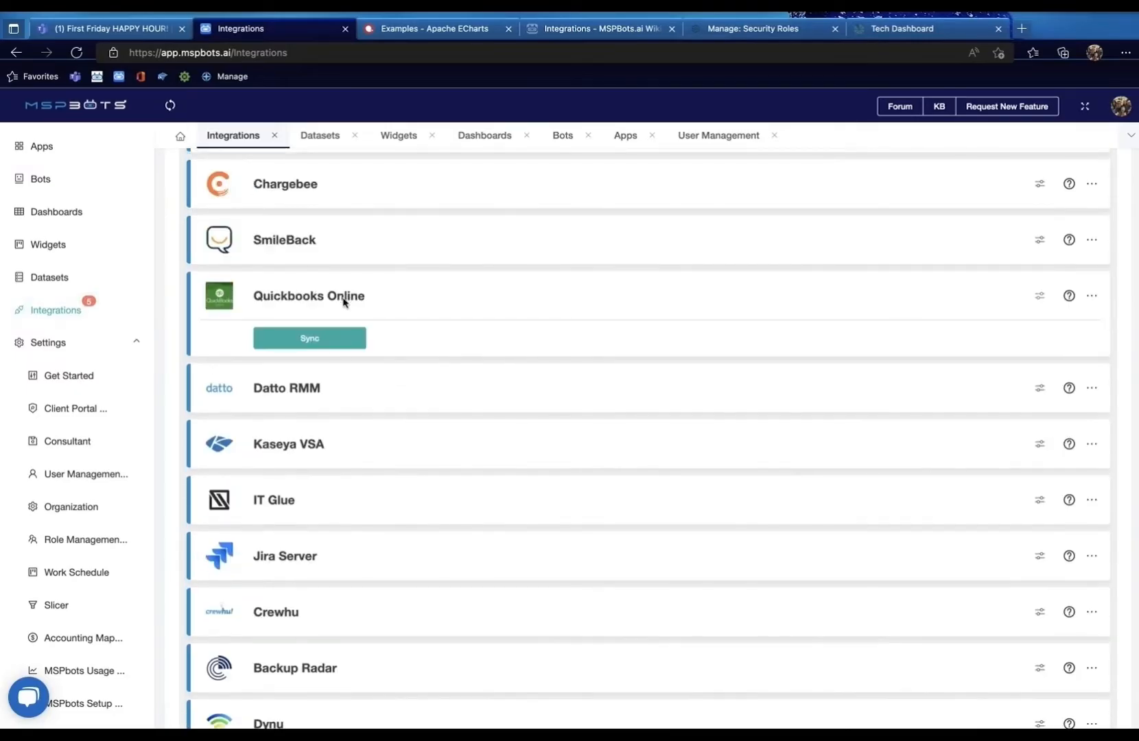
pyautogui.click(320, 242)
pyautogui.scroll(1, 426, 345)
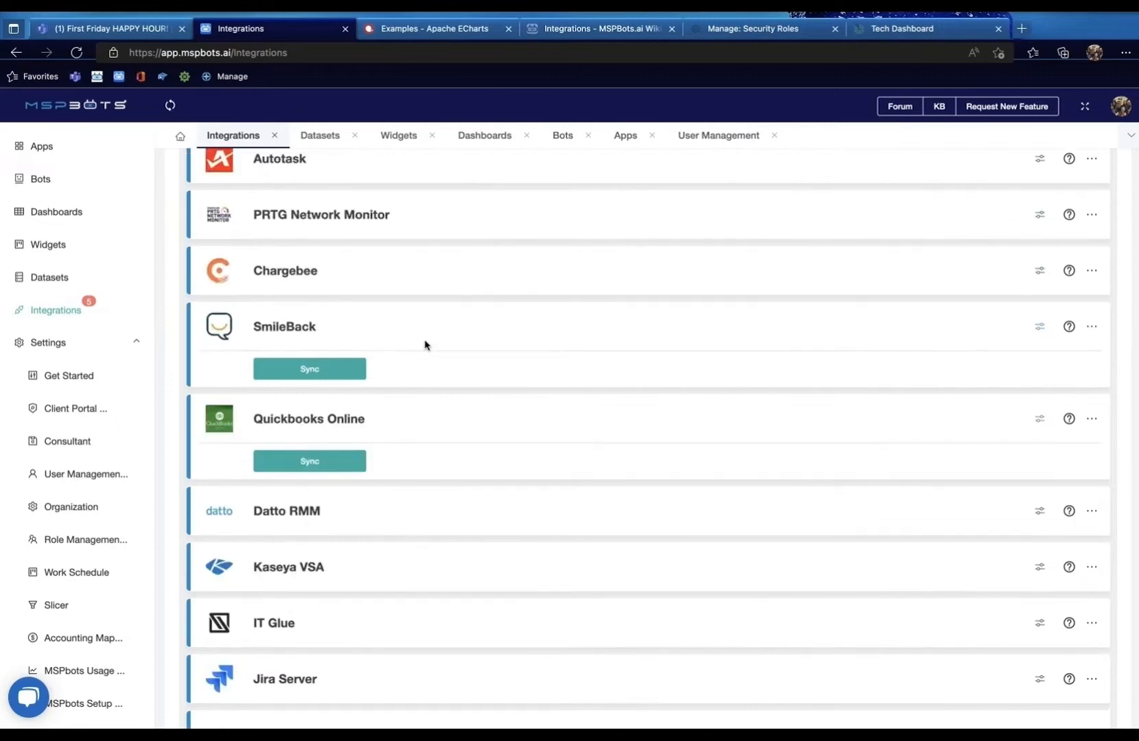
pyautogui.scroll(1, 425, 344)
# Open the Datasets page and filter the datasets to the ConnectWise Manage integration group.
pyautogui.click(66, 280)
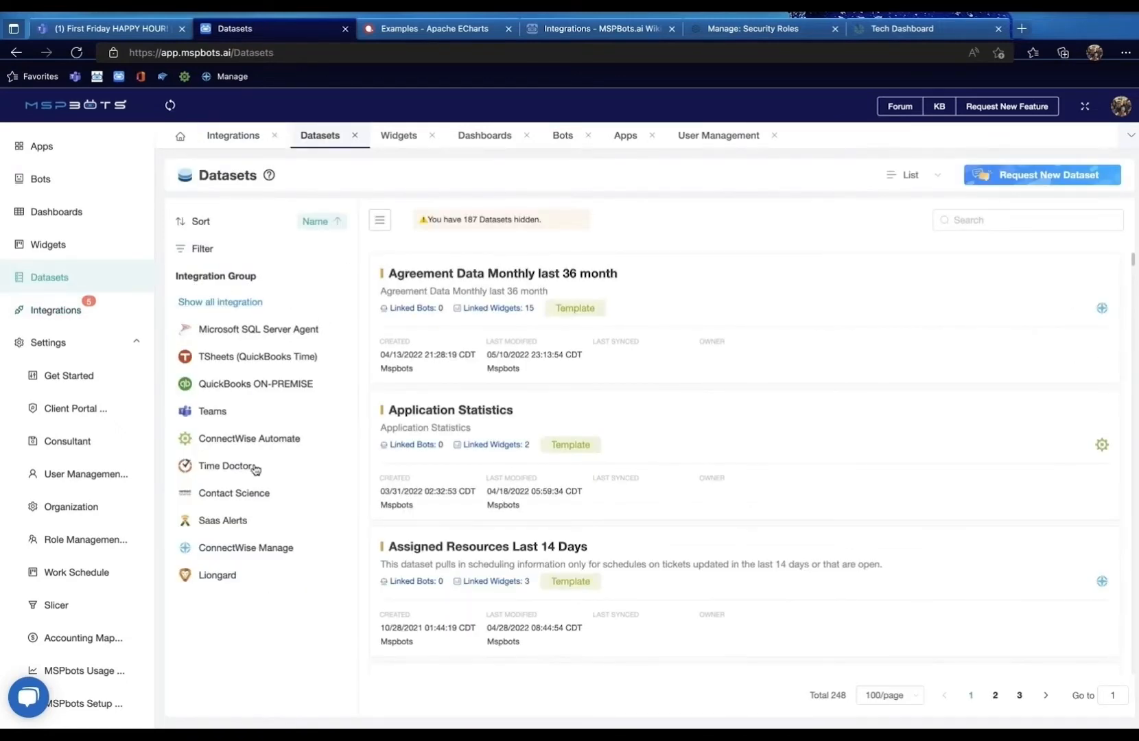
pyautogui.click(284, 555)
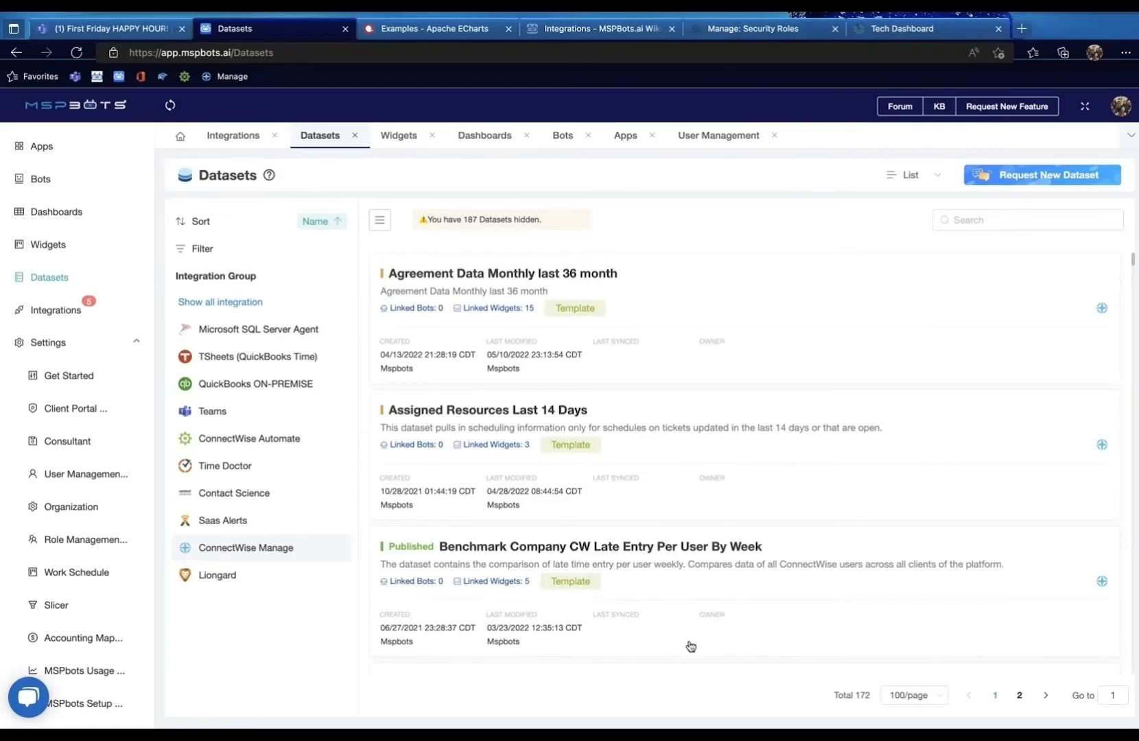
# Check the total number of datasets available for ConnectWise Manage.
pyautogui.doubleClick(862, 696)
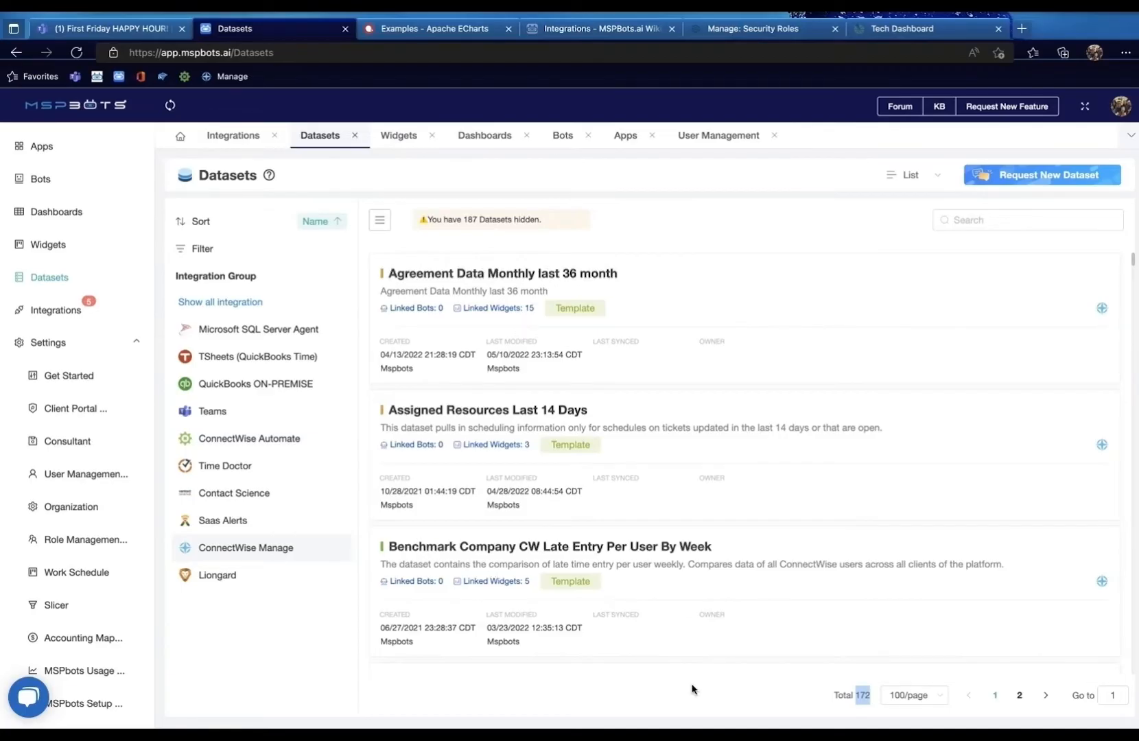
pyautogui.click(860, 695)
pyautogui.doubleClick(863, 694)
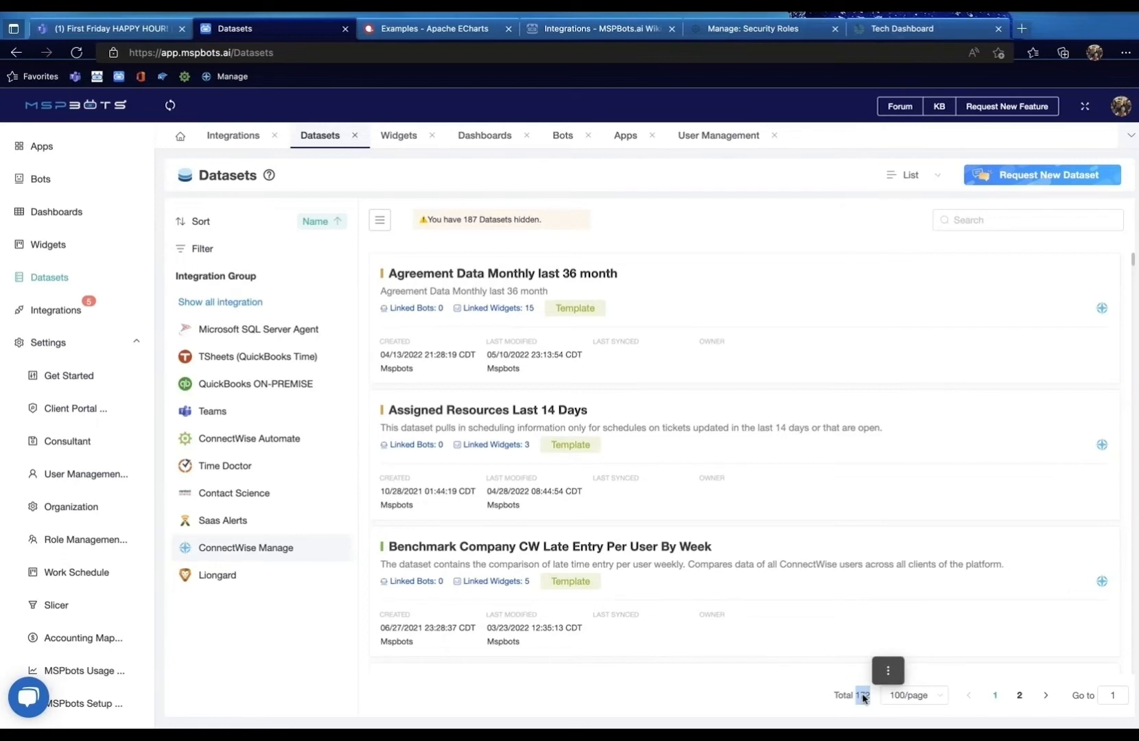
pyautogui.click(841, 697)
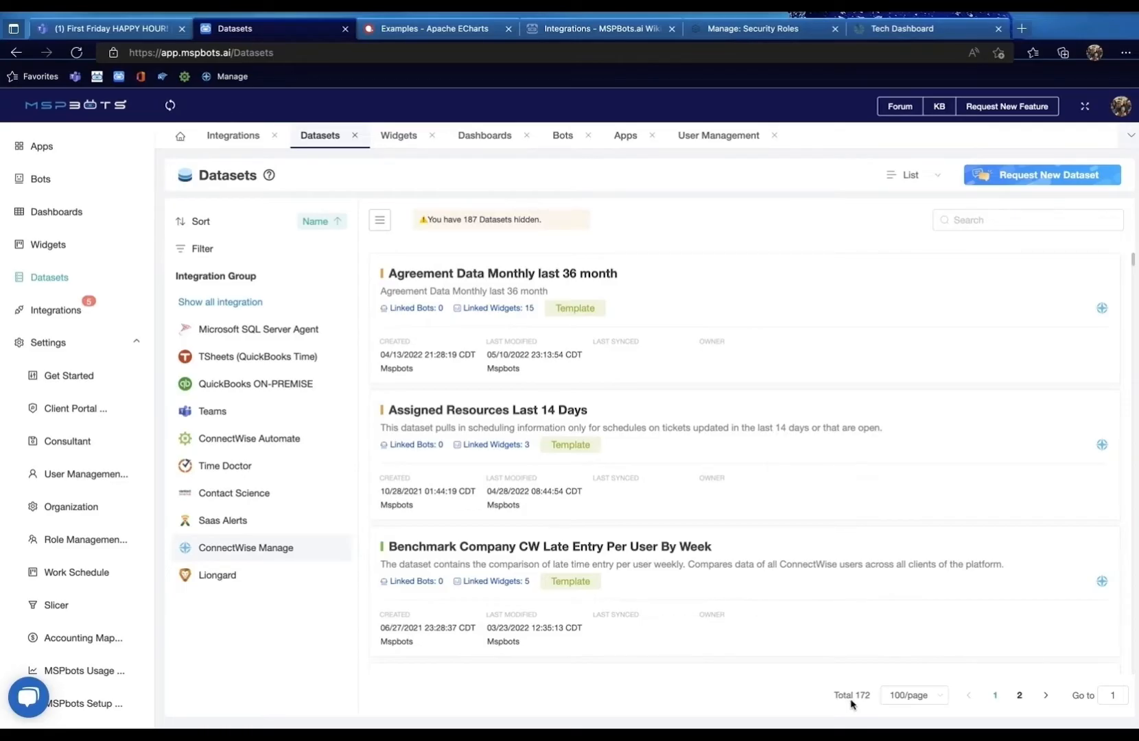
pyautogui.moveTo(857, 700); pyautogui.dragTo(870, 707)
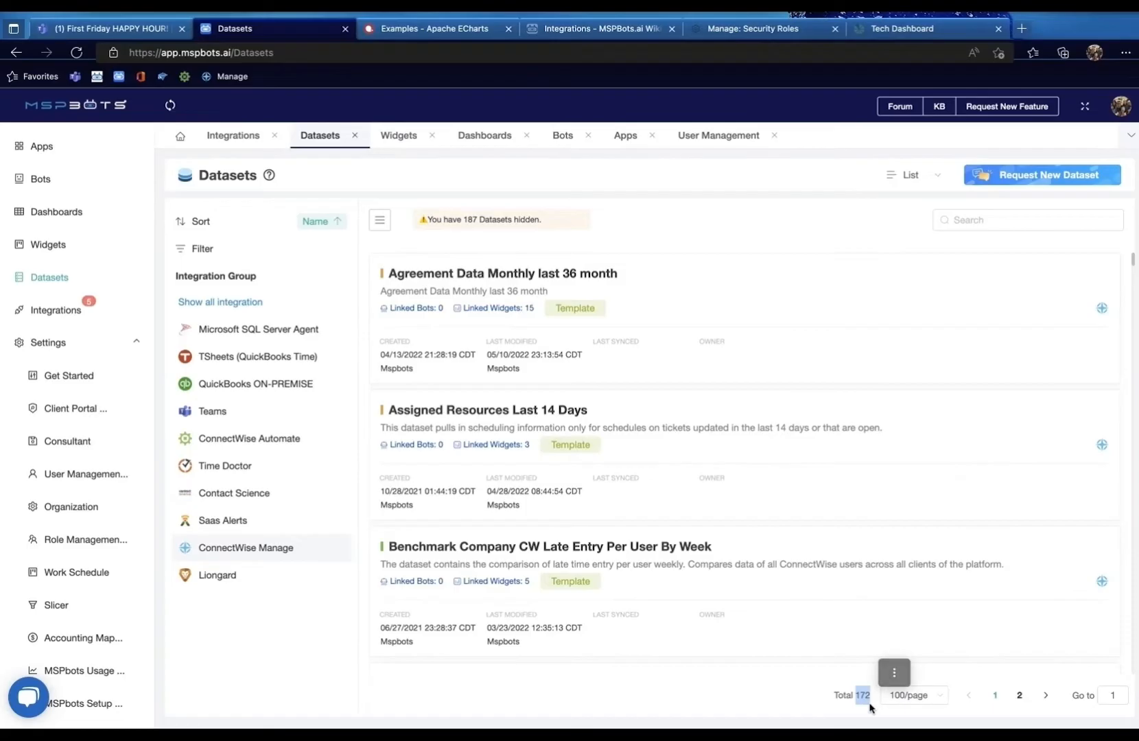
pyautogui.click(867, 703)
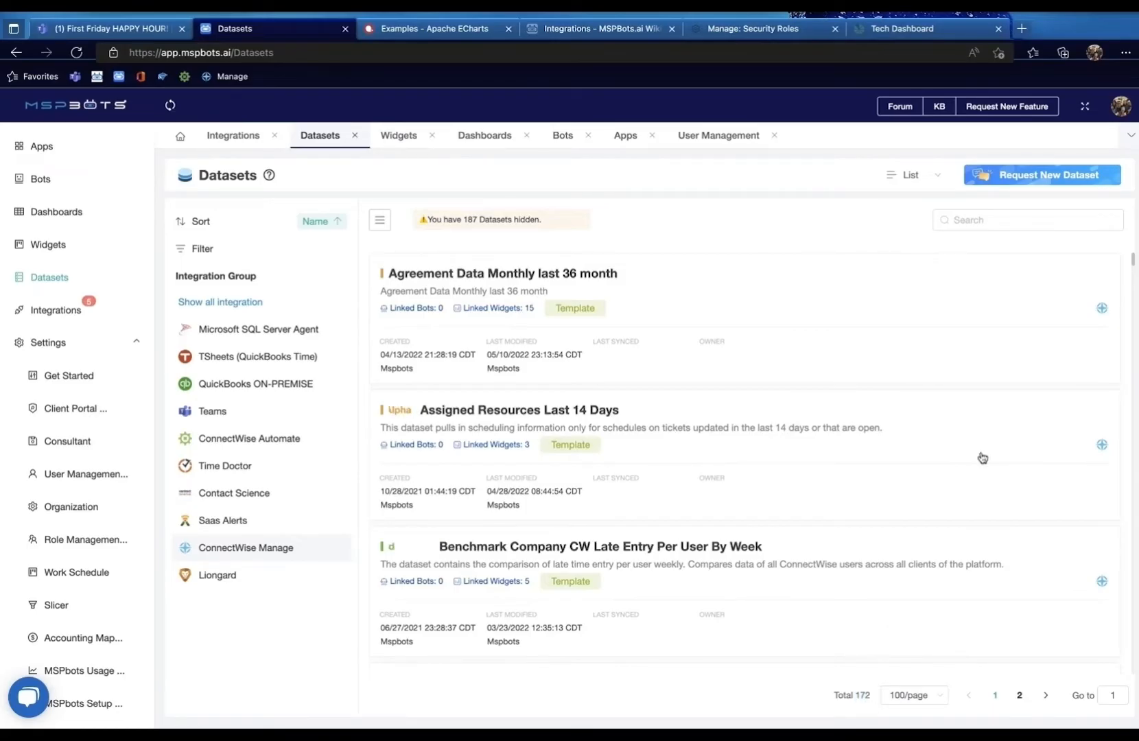
pyautogui.hotkey('ctrl', 'Up')
pyautogui.hotkey('ctrl', 'Up')
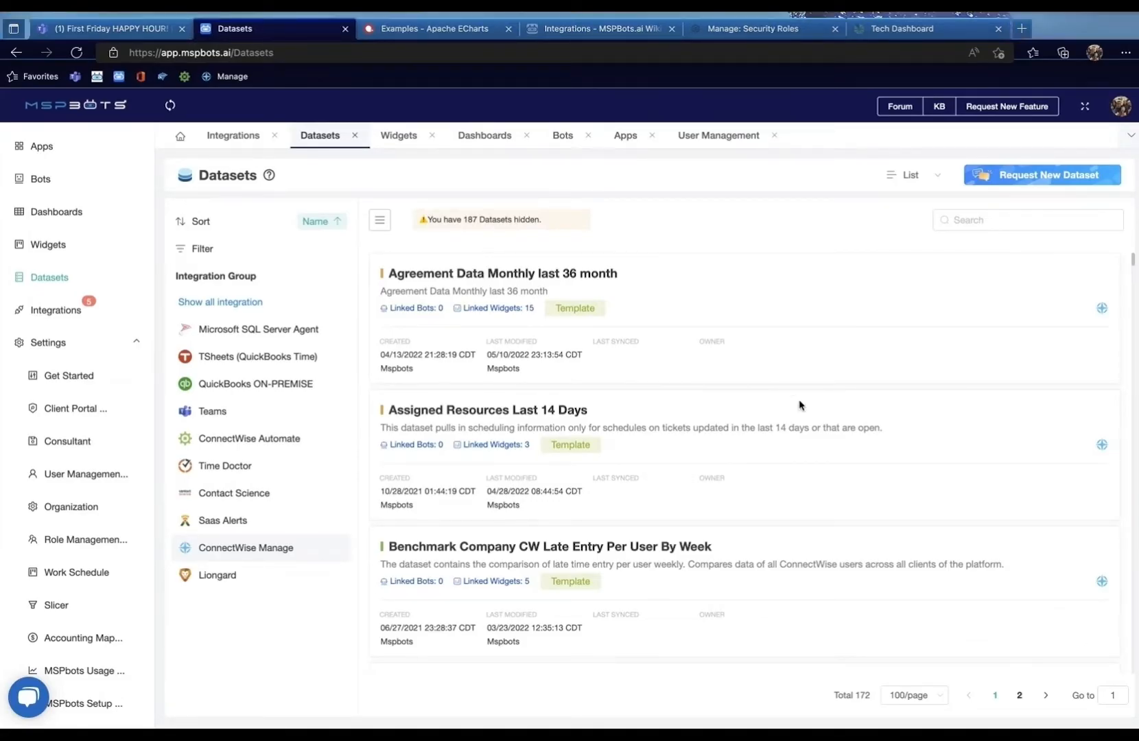
pyautogui.doubleClick(862, 697)
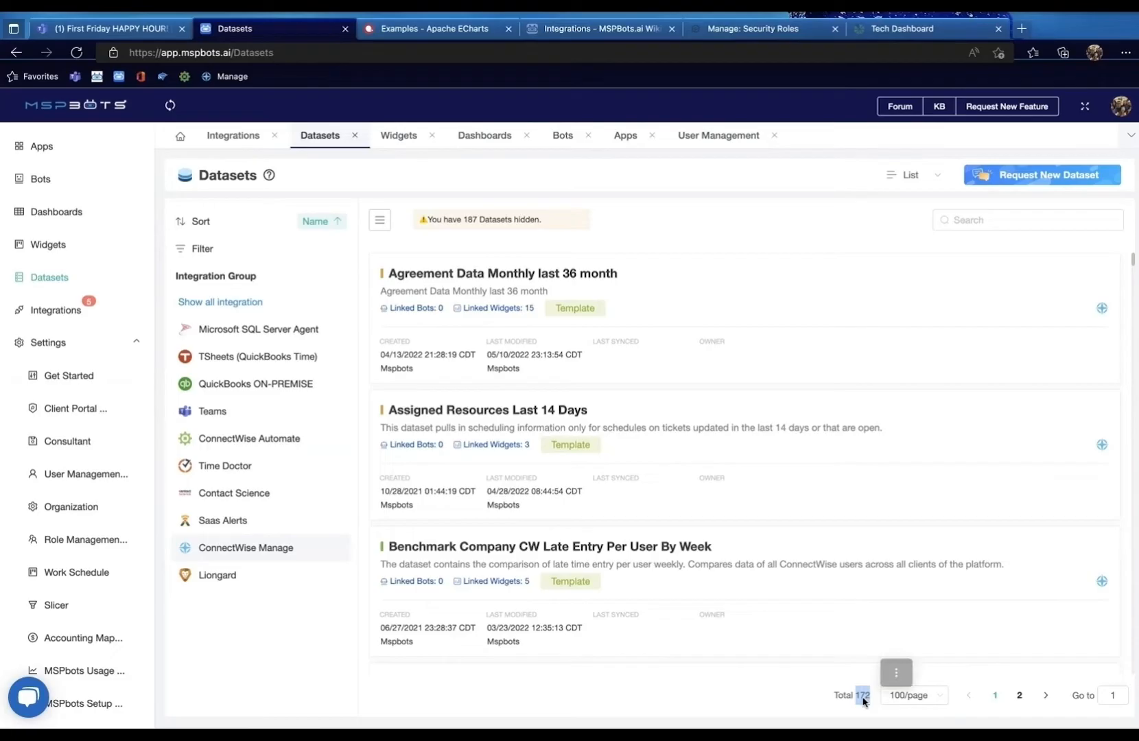
pyautogui.click(857, 698)
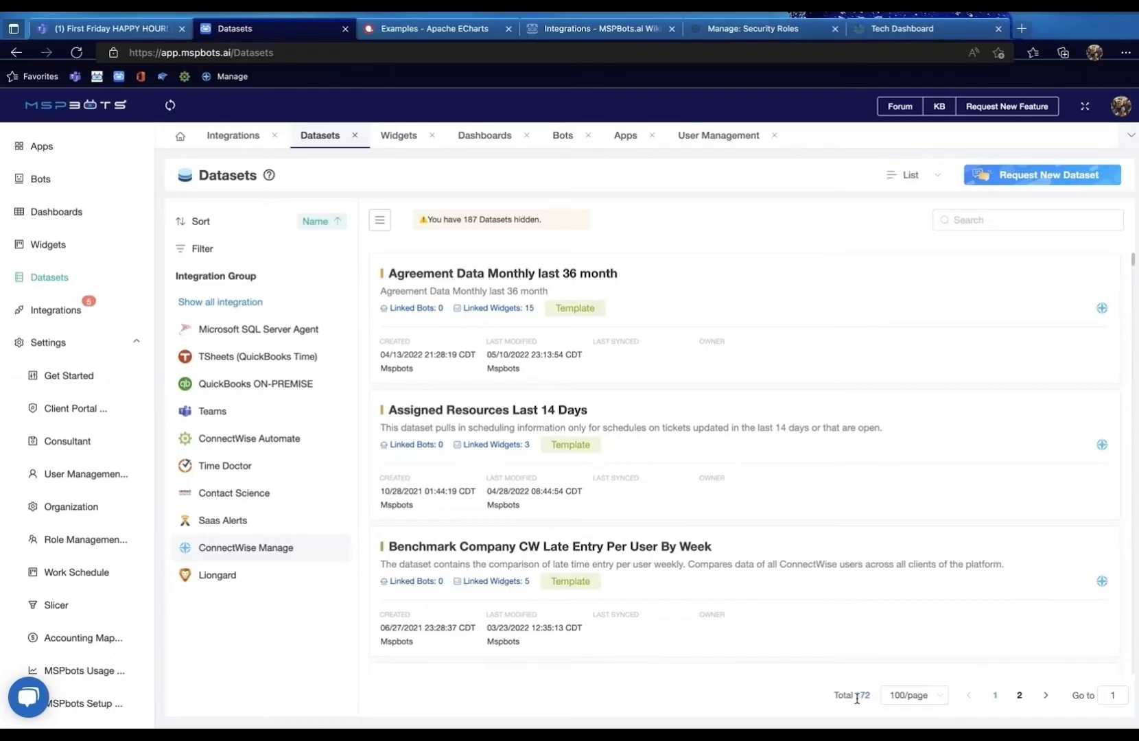
pyautogui.doubleClick(857, 698)
pyautogui.click(863, 699)
# Search the ConnectWise Manage datasets for "product".
pyautogui.click(980, 220)
pyautogui.write('stop')
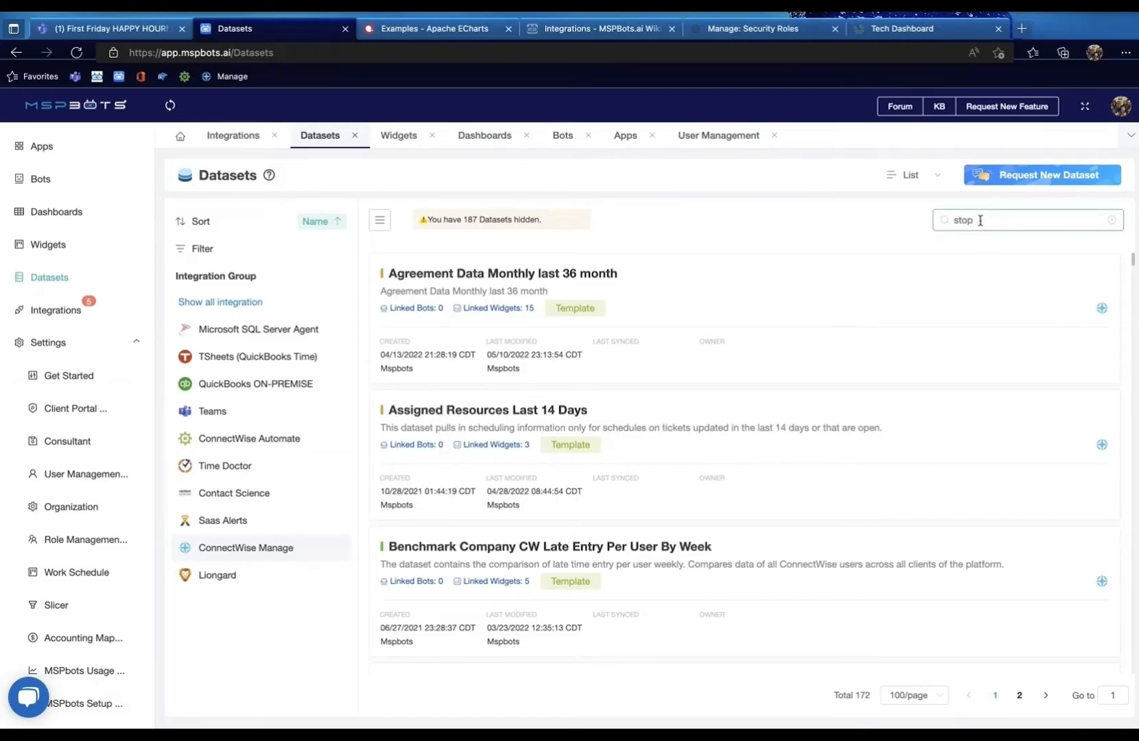
pyautogui.press('BackSpace')
pyautogui.press('BackSpace')
pyautogui.press('BackSpace')
pyautogui.press('BackSpace')
pyautogui.write('prod')
pyautogui.write('cut')
pyautogui.press('BackSpace')
pyautogui.press('BackSpace')
pyautogui.press('BackSpace')
pyautogui.press('BackSpace')
pyautogui.write('duct')
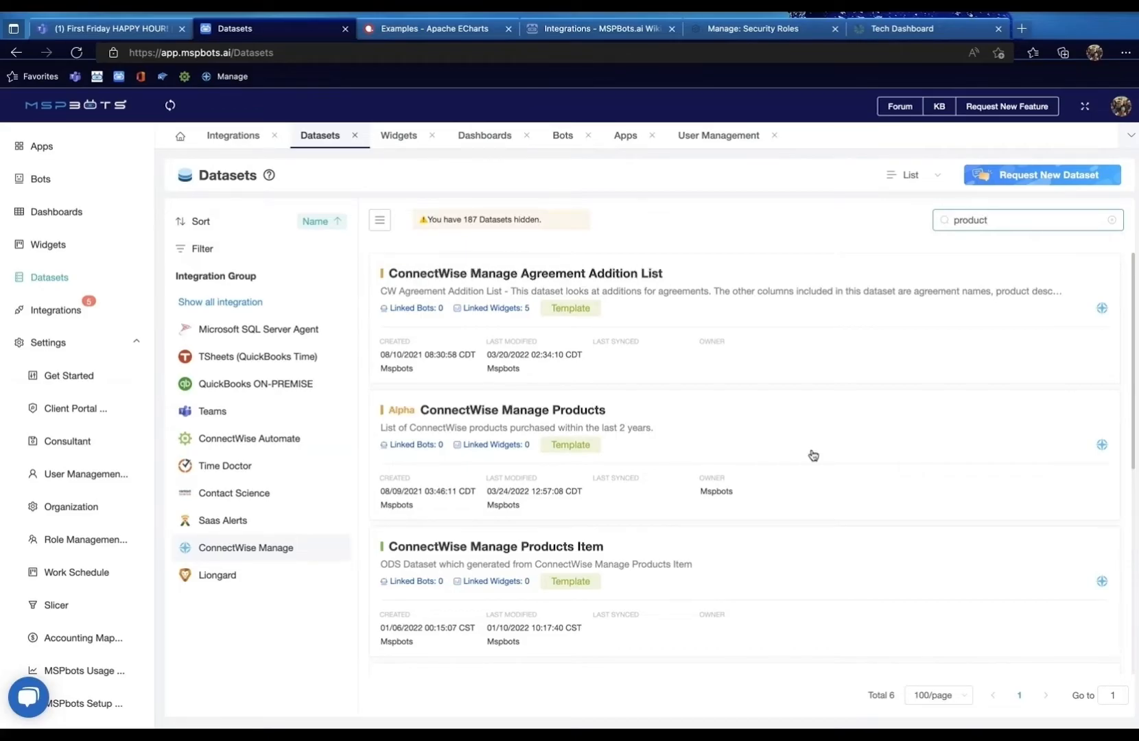
# Open the ConnectWise Manage Reports Invoice Product dataset and examine the columns of its data grid.
pyautogui.scroll(-2, 813, 455)
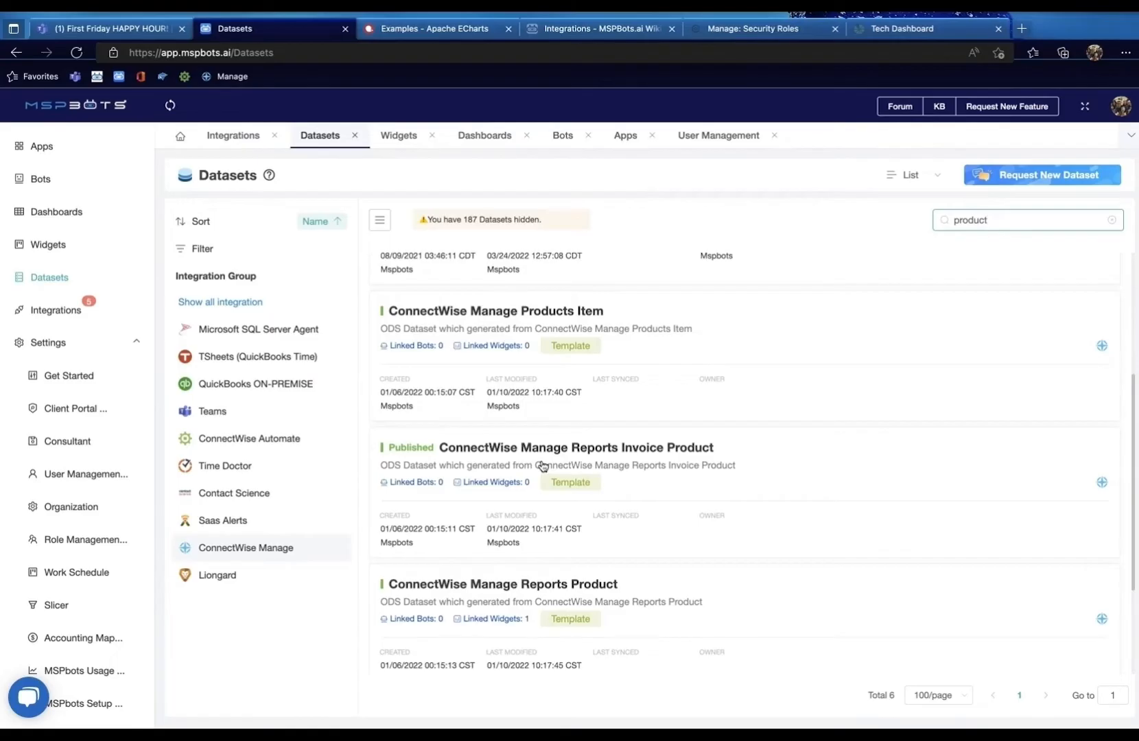
pyautogui.click(624, 450)
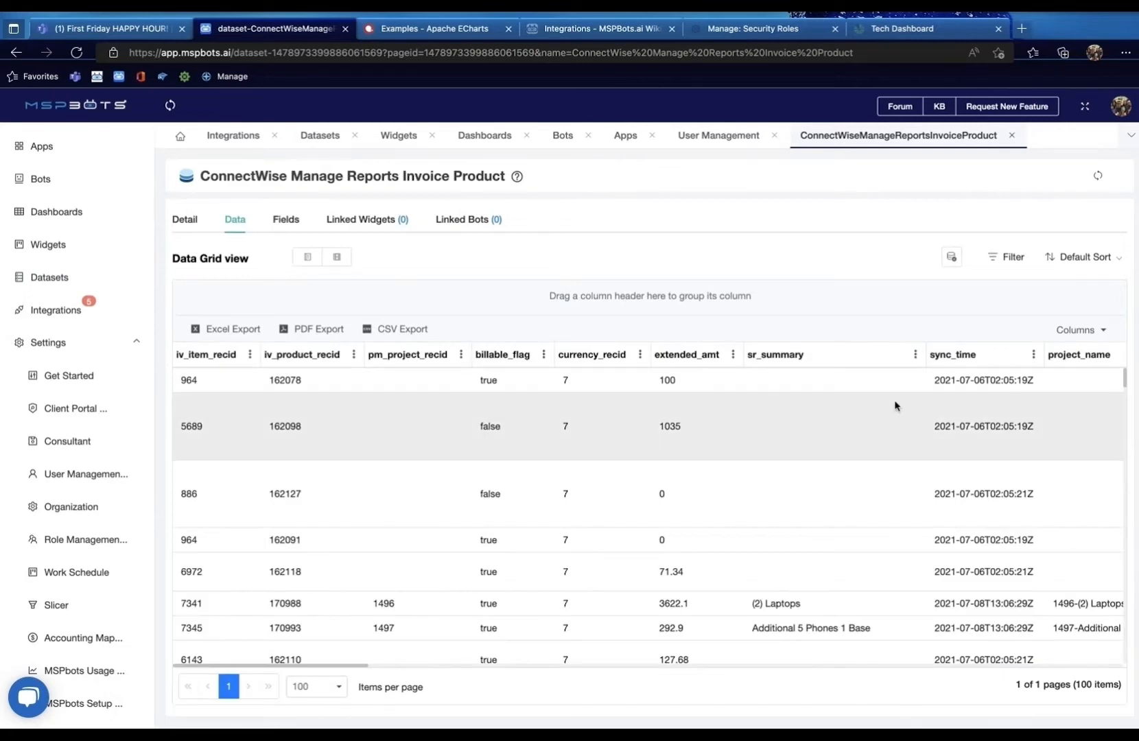
pyautogui.hscroll(3, 895, 405)
pyautogui.hscroll(10, 895, 405)
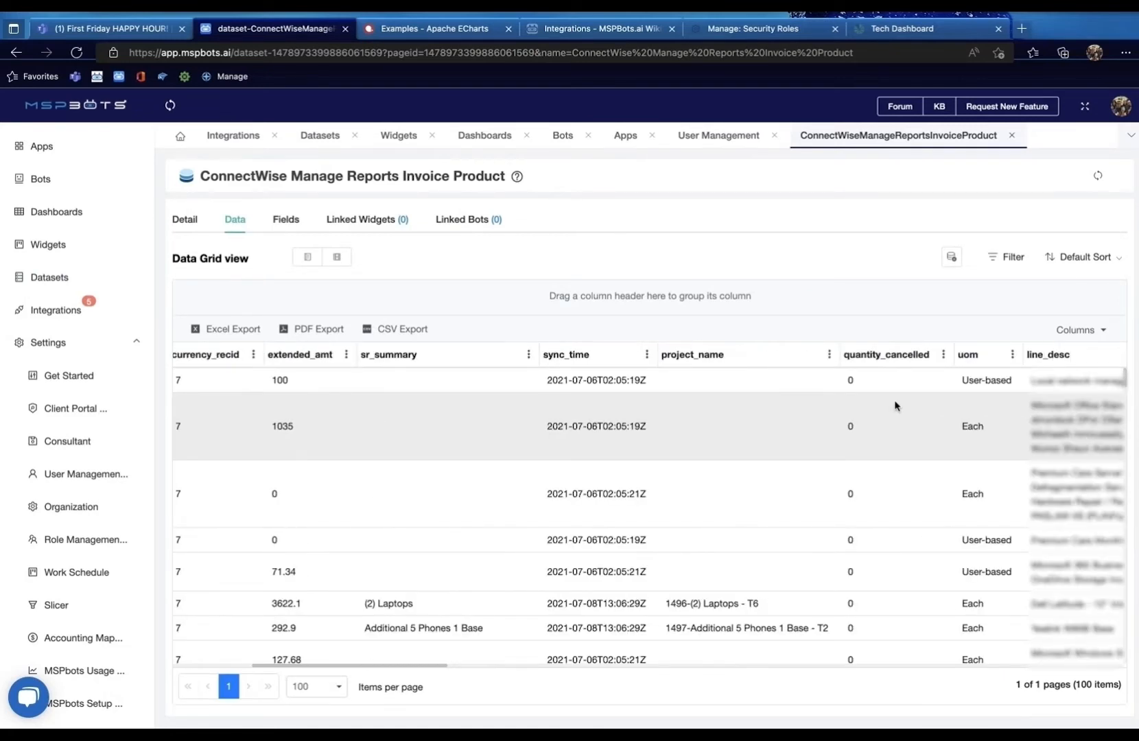
pyautogui.hscroll(3, 895, 405)
pyautogui.hscroll(-10, 895, 406)
pyautogui.hscroll(1, 894, 405)
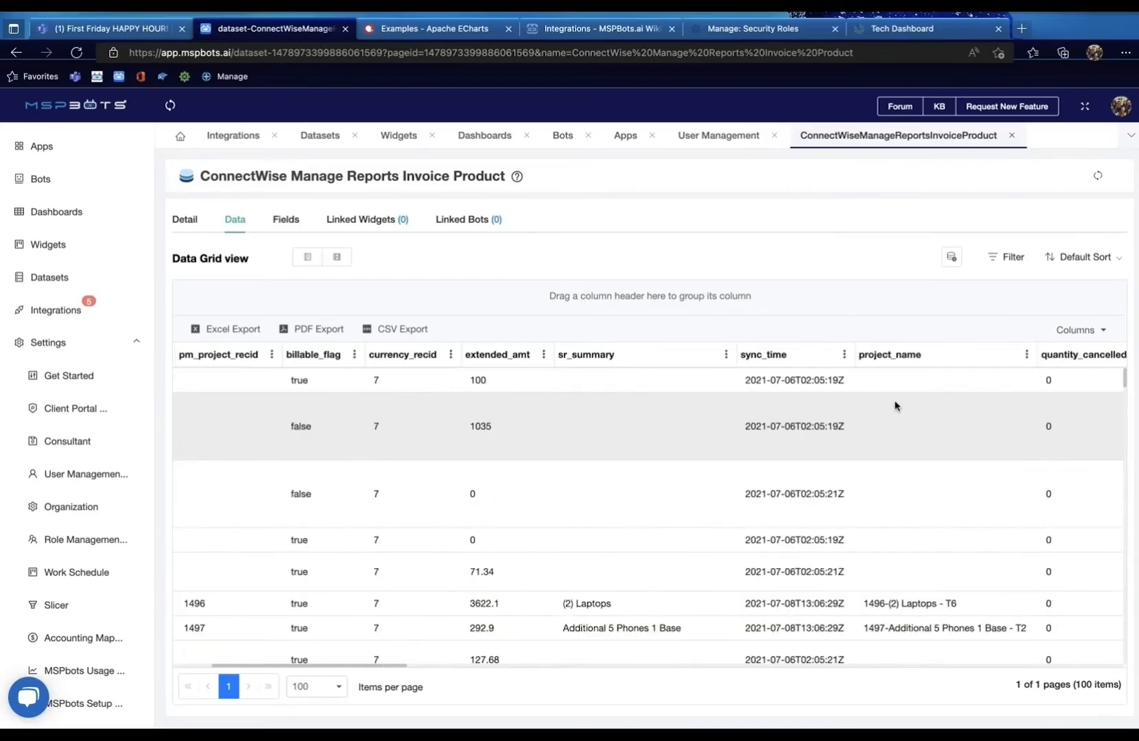
pyautogui.hscroll(-3, 895, 405)
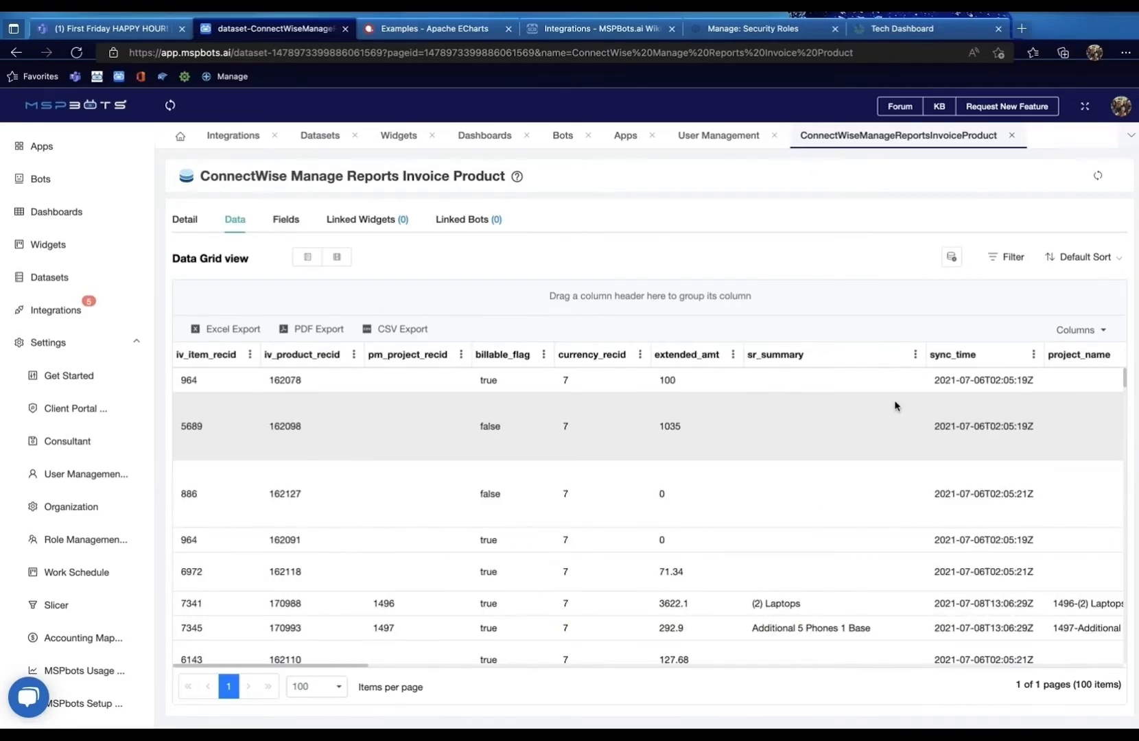
# Group the data grid by billable_flag, collapse both groups, and expand the false group again.
pyautogui.moveTo(501, 354); pyautogui.dragTo(285, 297)
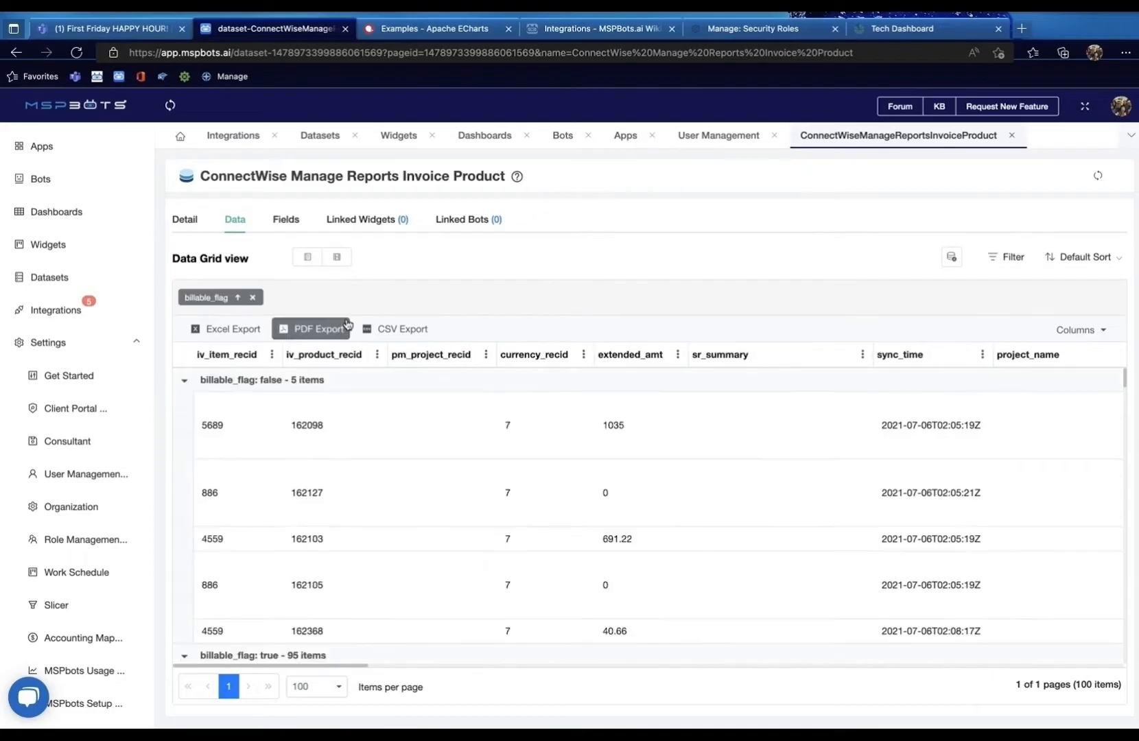
pyautogui.click(183, 385)
pyautogui.click(184, 403)
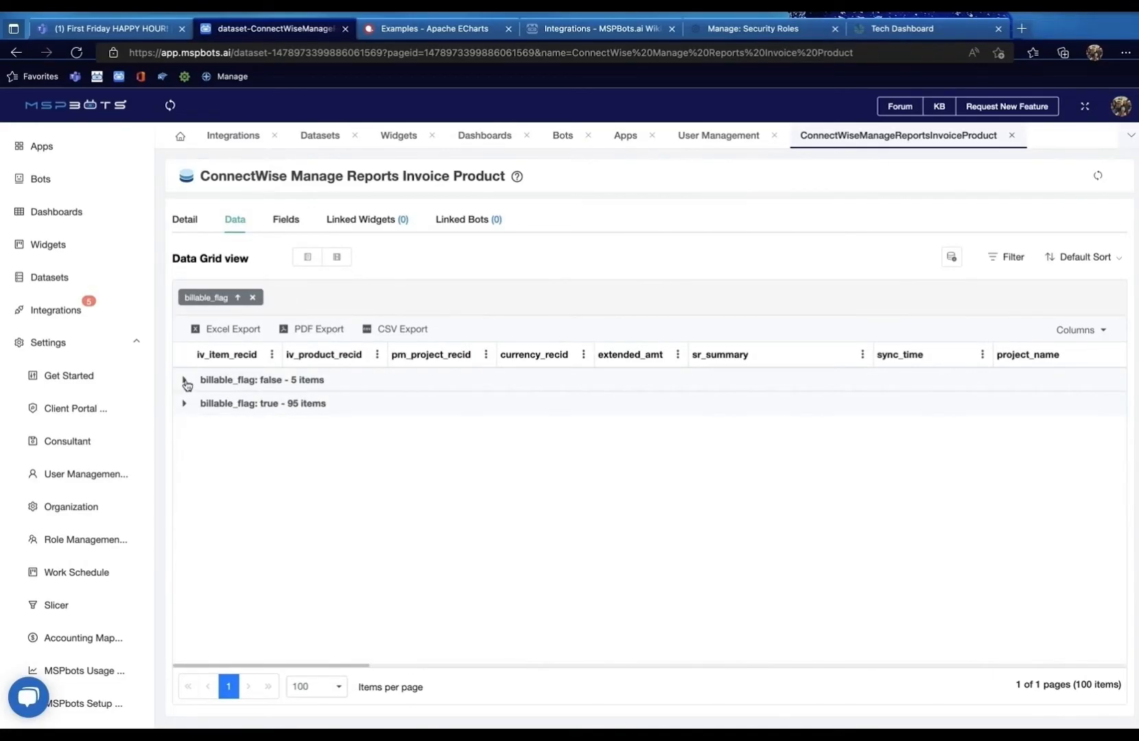
pyautogui.click(185, 382)
# Build a pivot table of the dataset with updated_by as rows, taxable_flag as columns, and the sum of sr_service_recid as values.
pyautogui.click(337, 257)
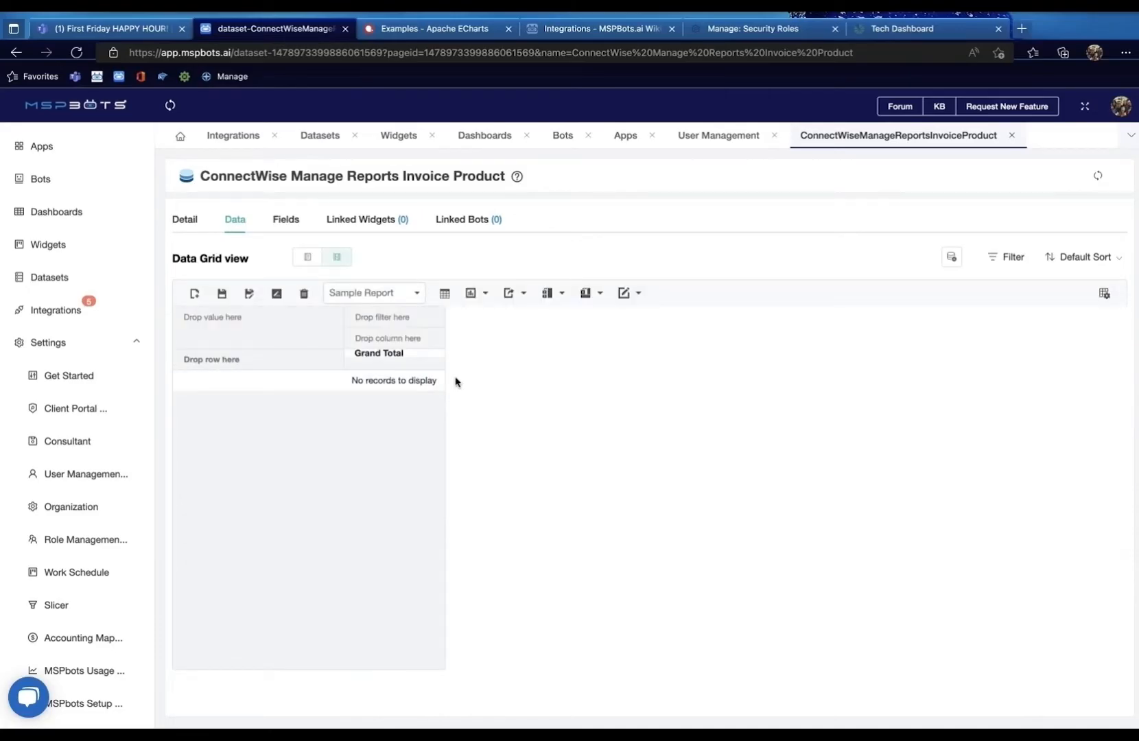
pyautogui.click(1104, 293)
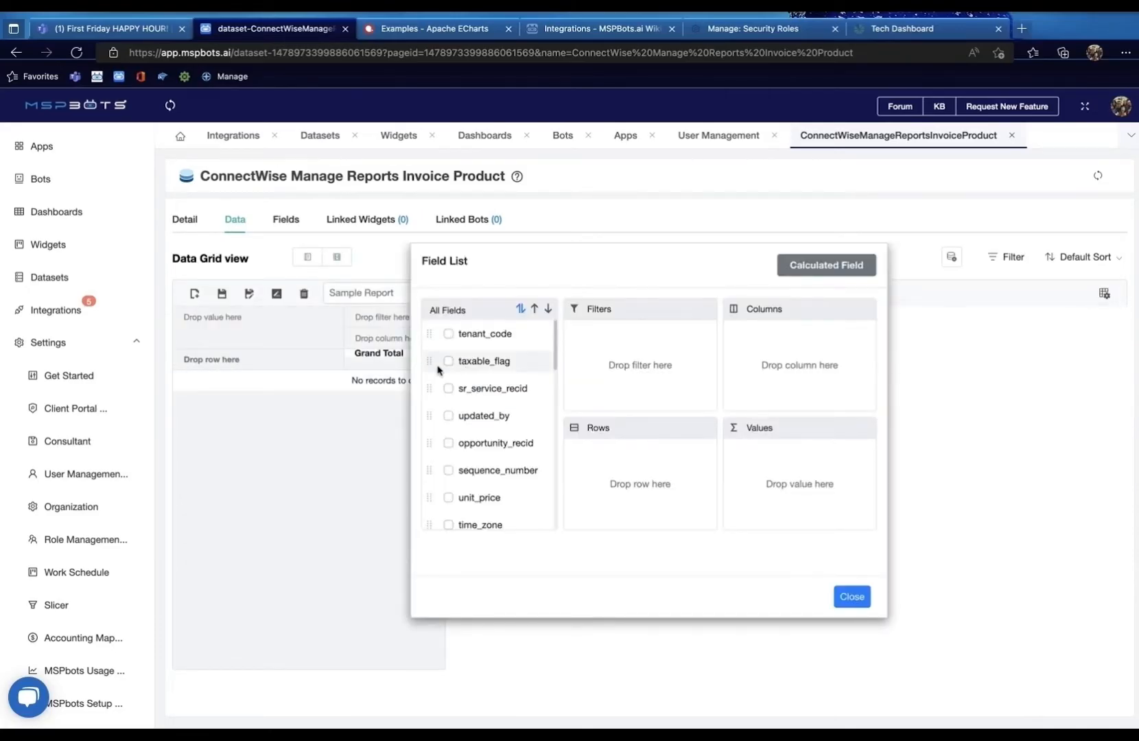
pyautogui.click(448, 361)
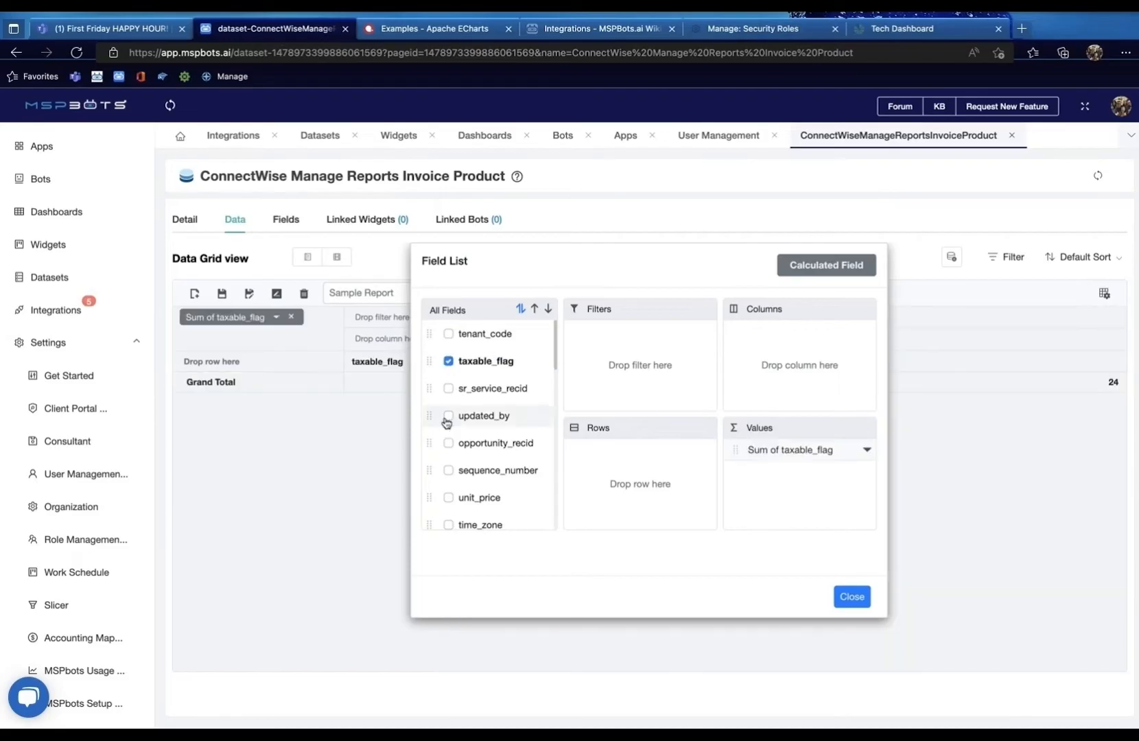
pyautogui.click(447, 418)
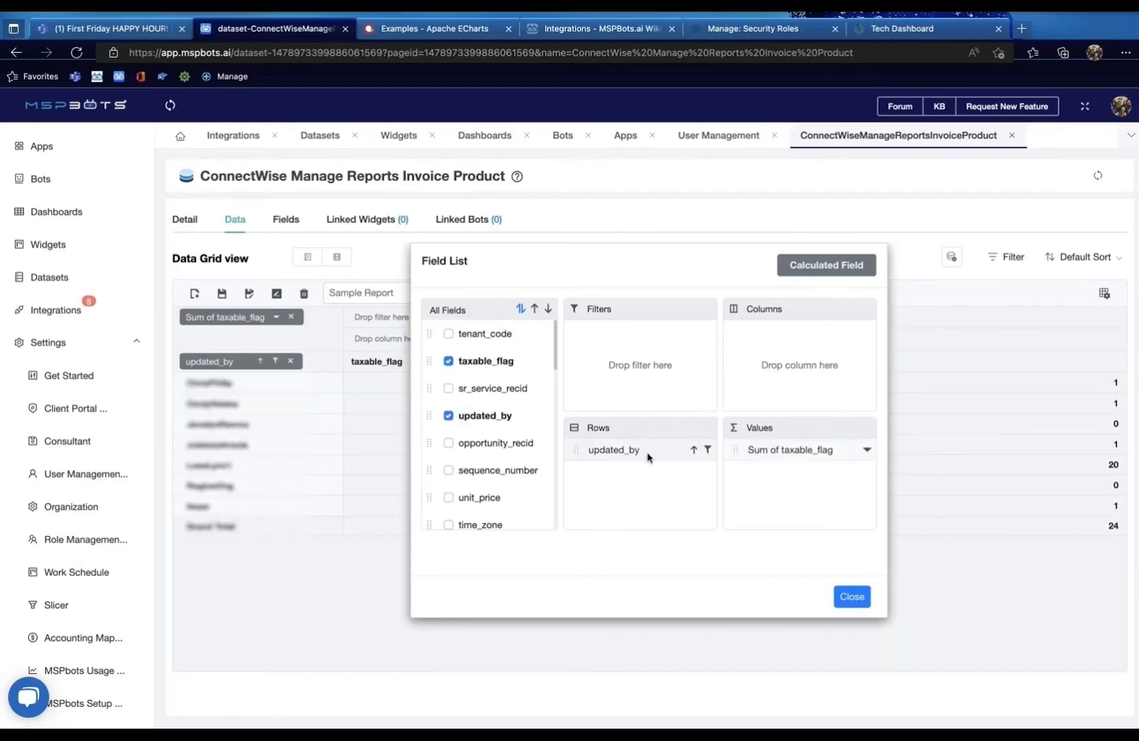
pyautogui.moveTo(732, 449); pyautogui.dragTo(769, 339)
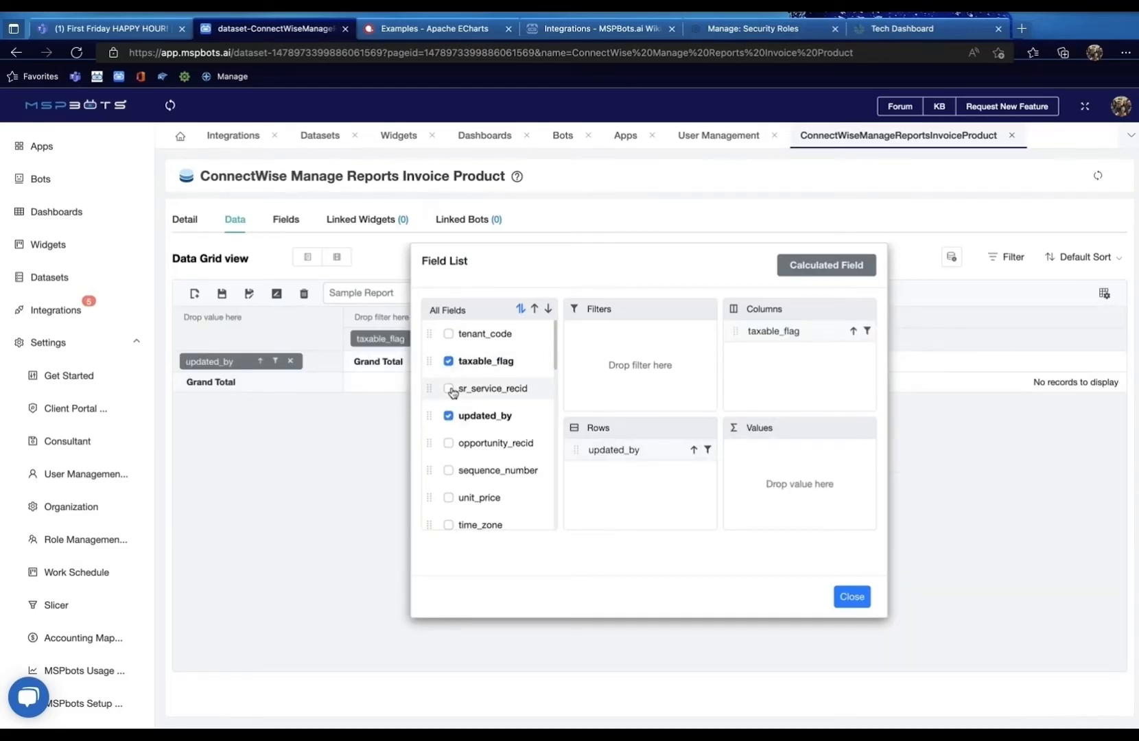
pyautogui.click(450, 389)
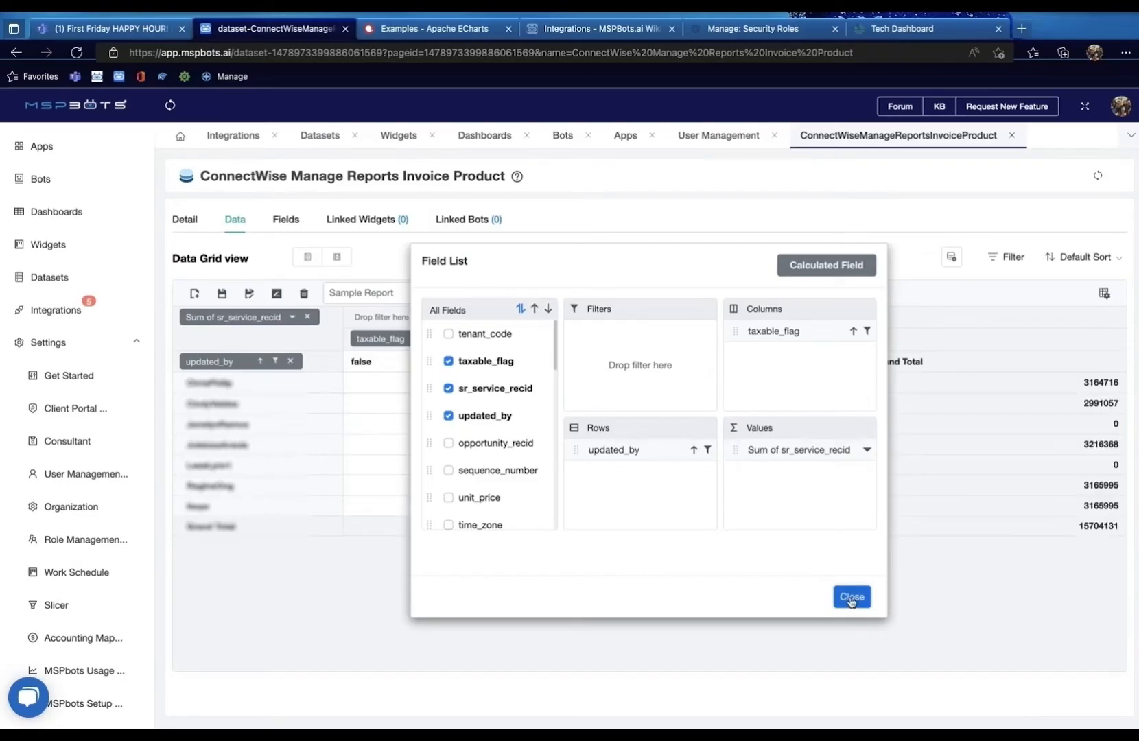
pyautogui.click(851, 597)
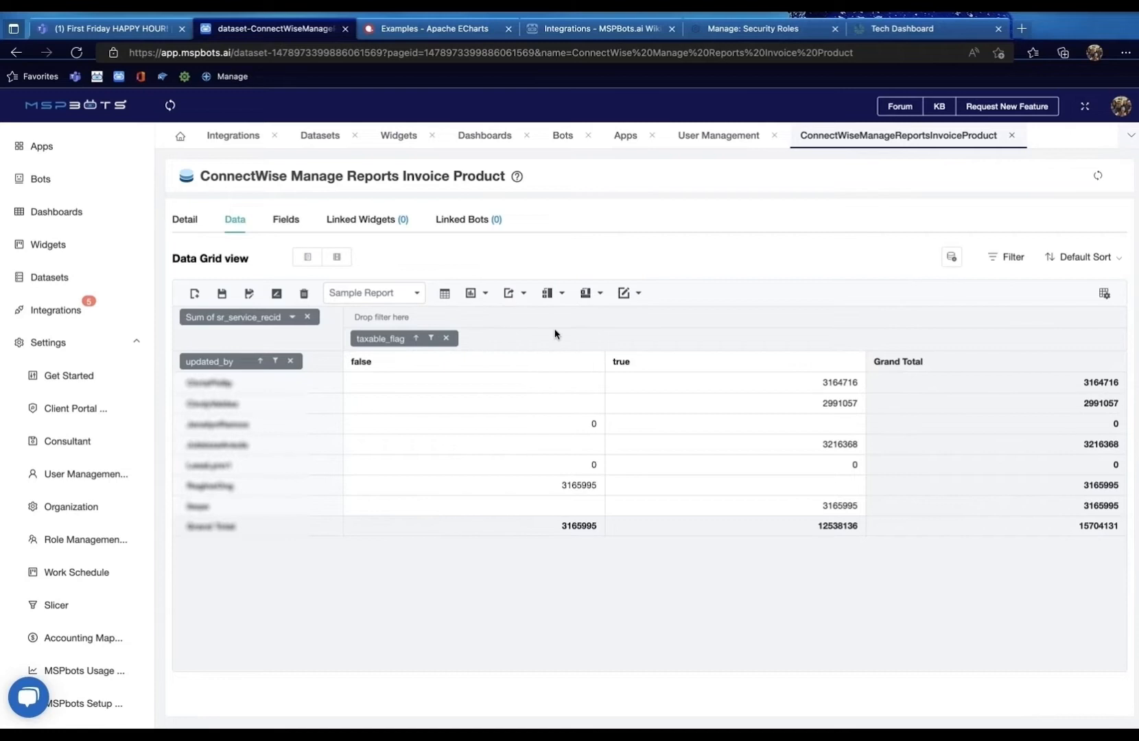
# Show the pivot table as a bar chart and look over the other available chart types.
pyautogui.moveTo(548, 295)
pyautogui.click(480, 329)
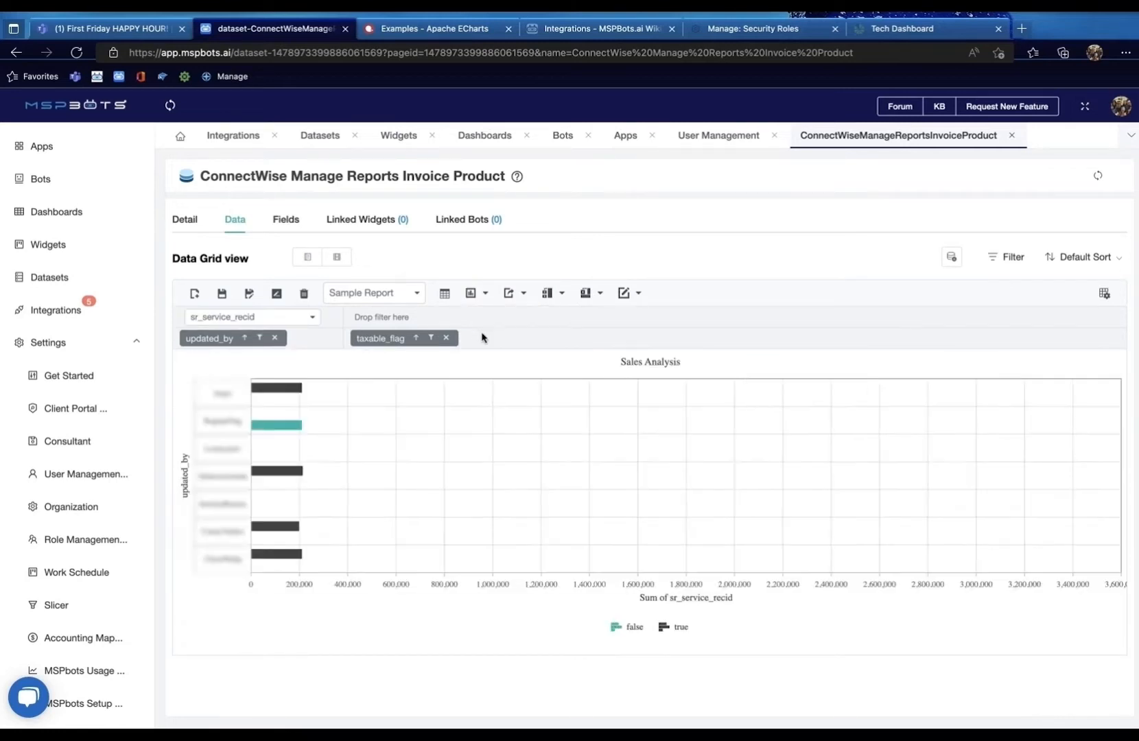
pyautogui.moveTo(483, 298)
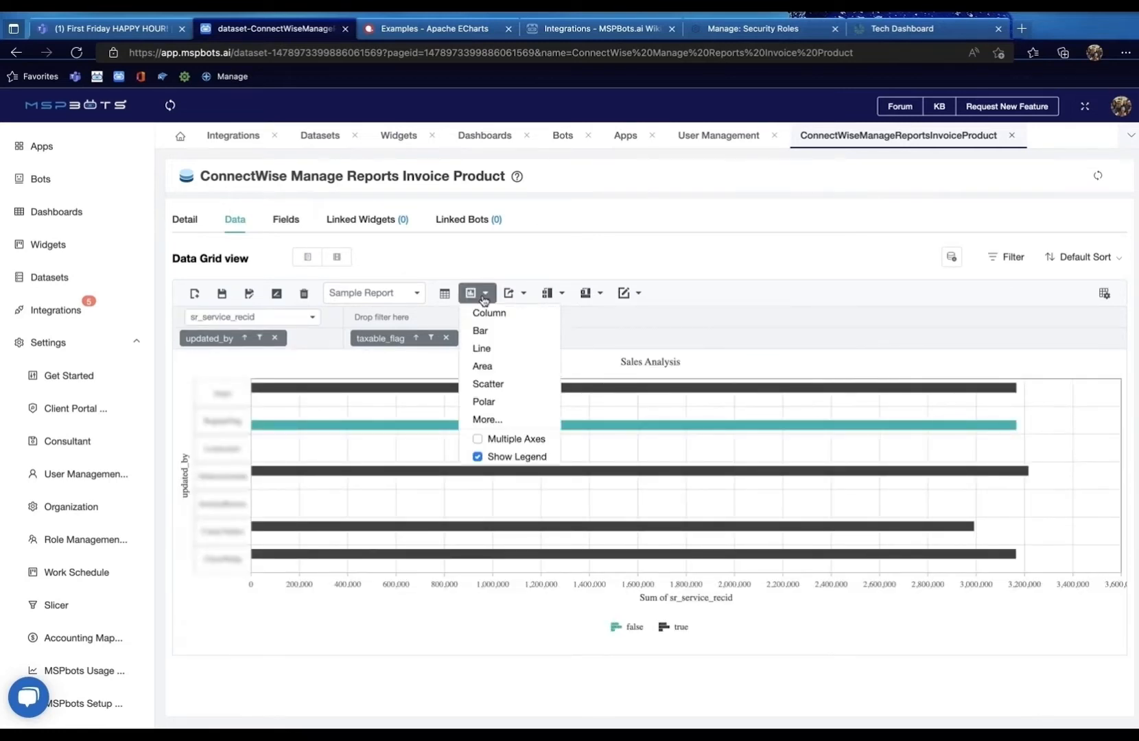
# Return to the data grid view and sort the records by item_desc in ascending order.
pyautogui.click(306, 257)
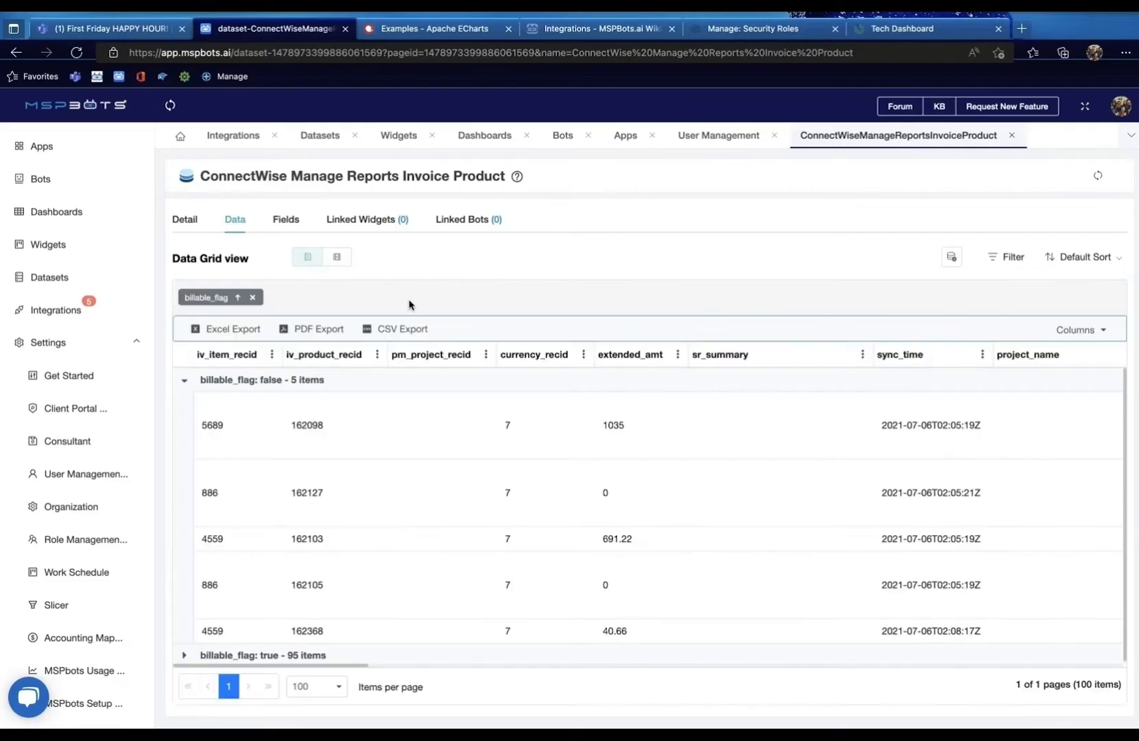
pyautogui.hscroll(10, 920, 484)
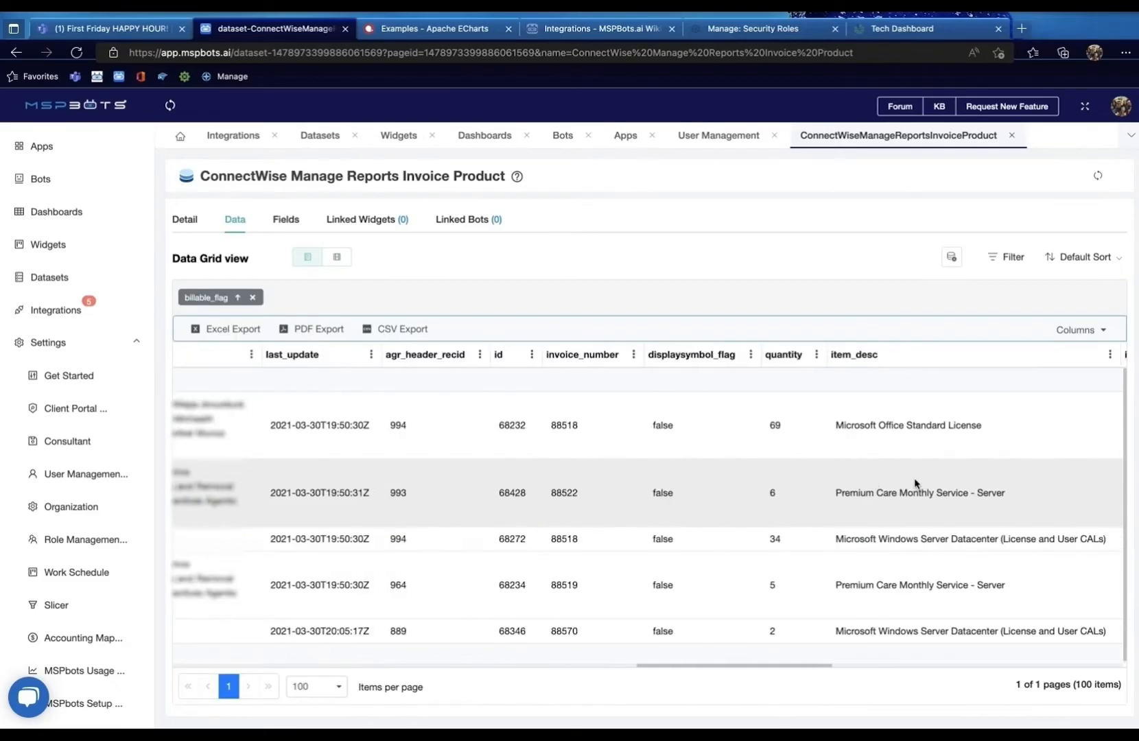
pyautogui.click(900, 358)
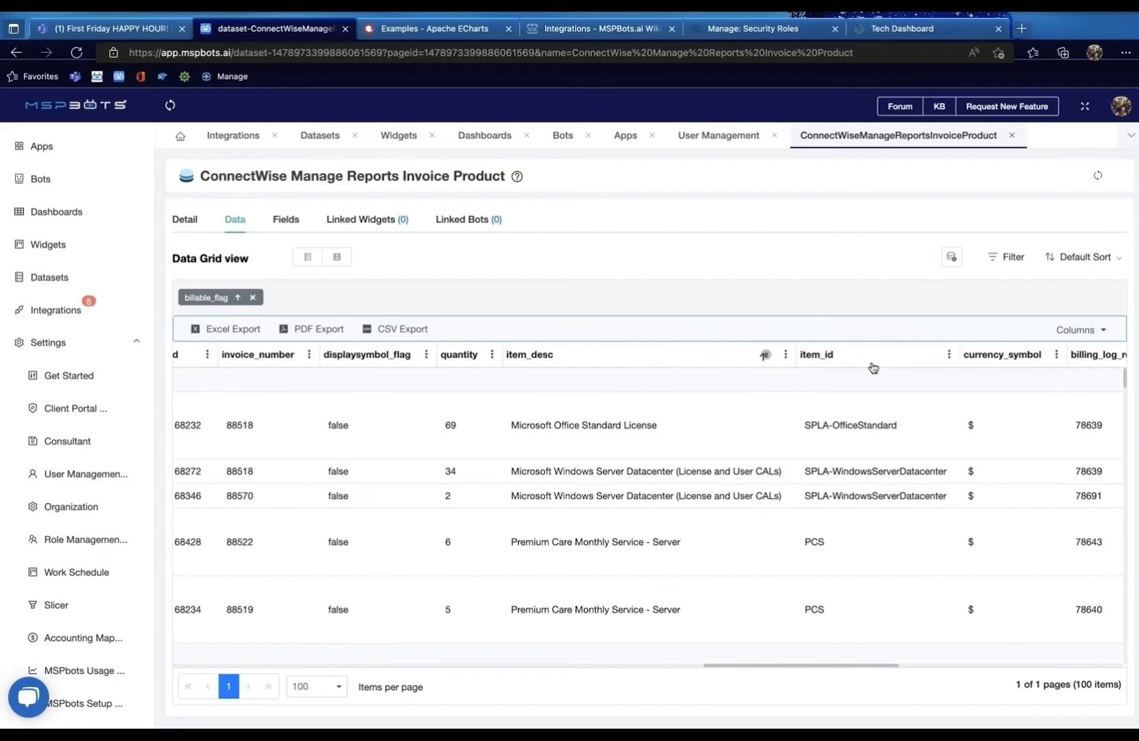
# Look at the filter options for item_id without applying any, and examine the remaining columns of the data grid.
pyautogui.click(949, 354)
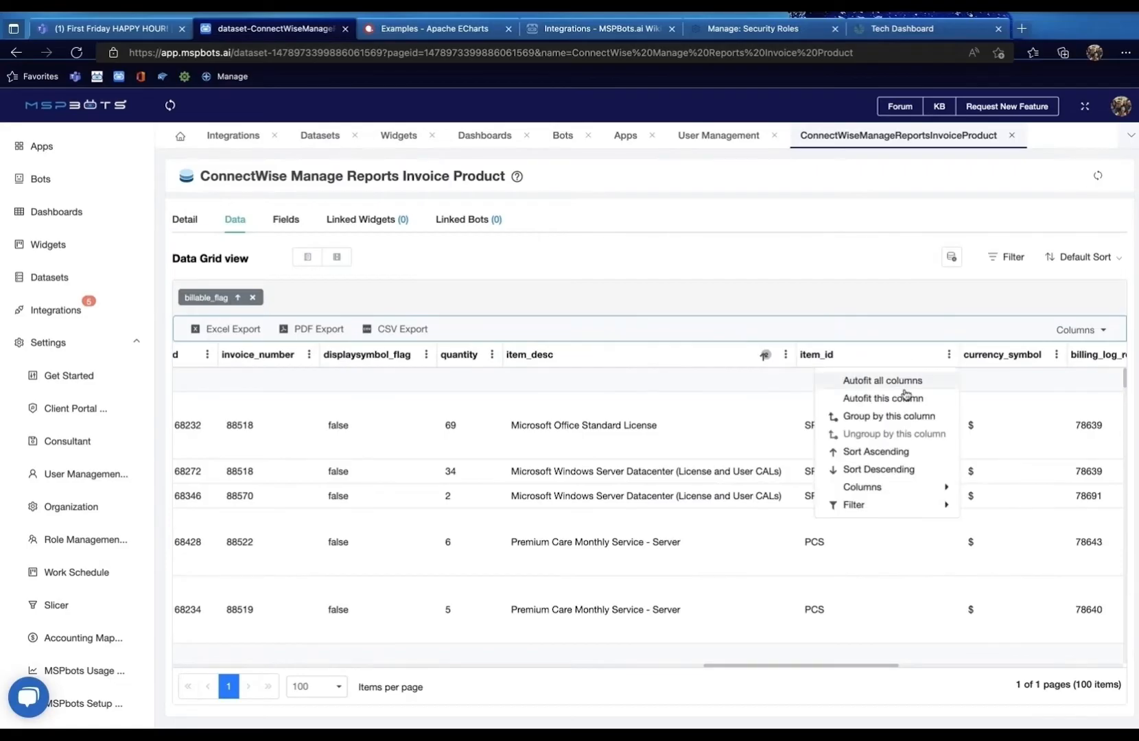
pyautogui.moveTo(885, 505)
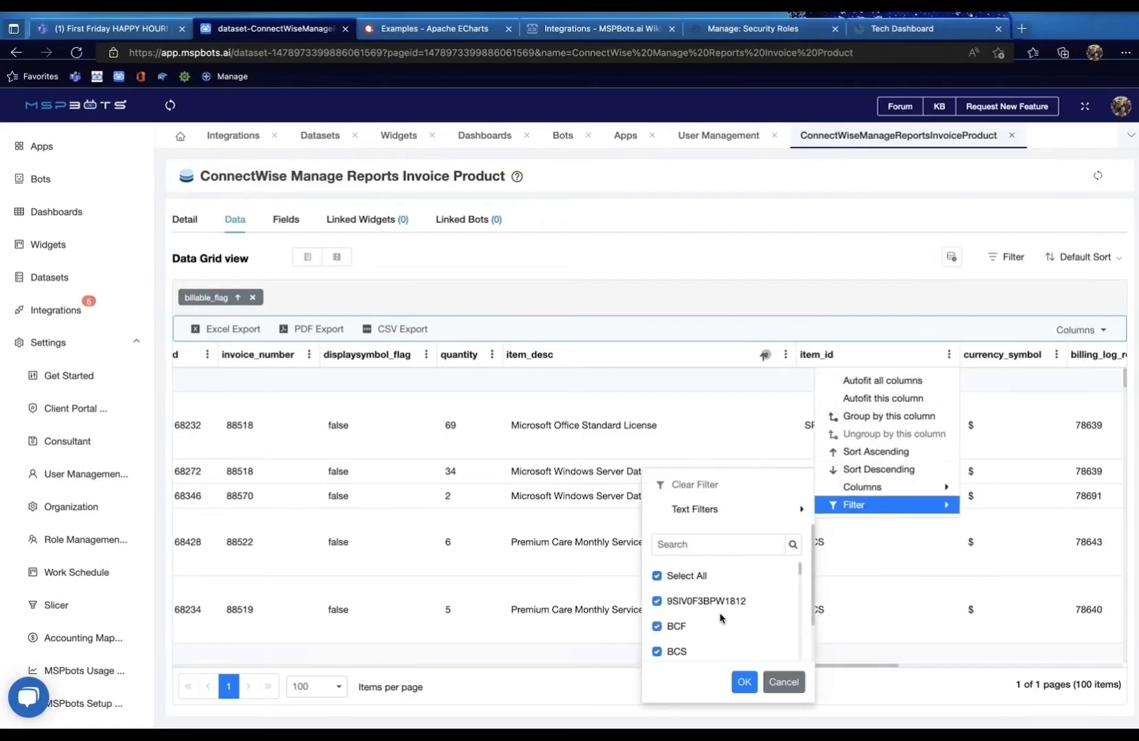
pyautogui.click(785, 269)
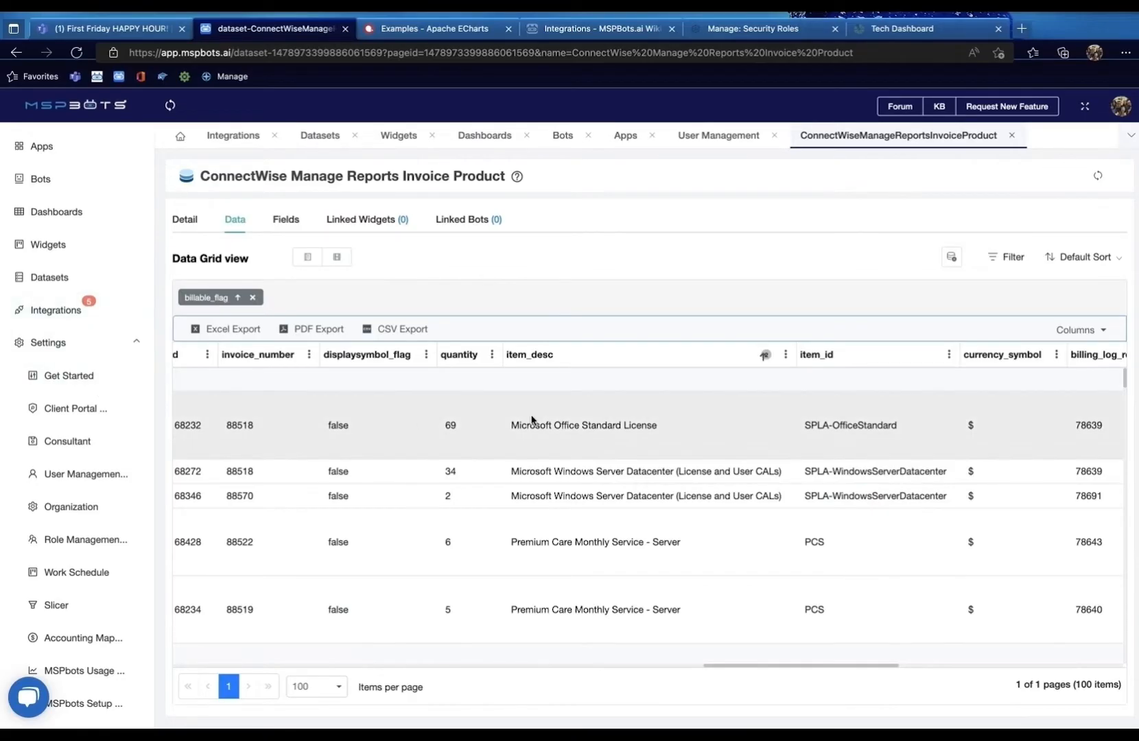
pyautogui.hscroll(5, 701, 420)
pyautogui.hscroll(1, 702, 420)
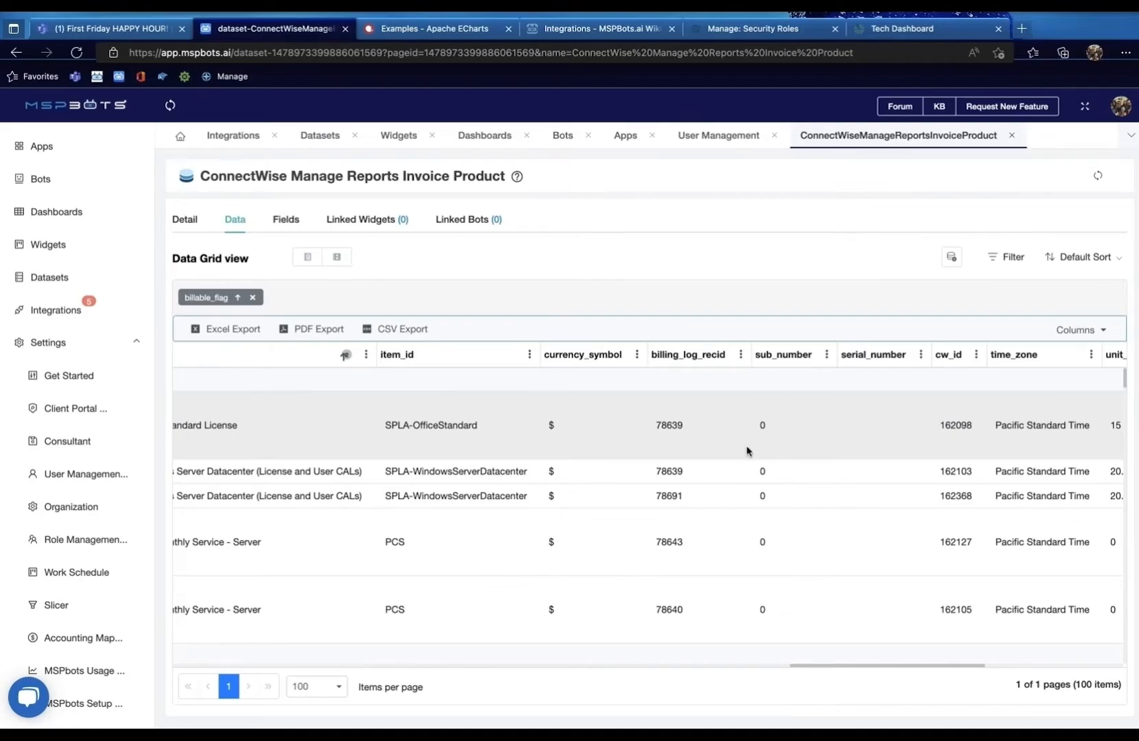
pyautogui.hscroll(10, 755, 456)
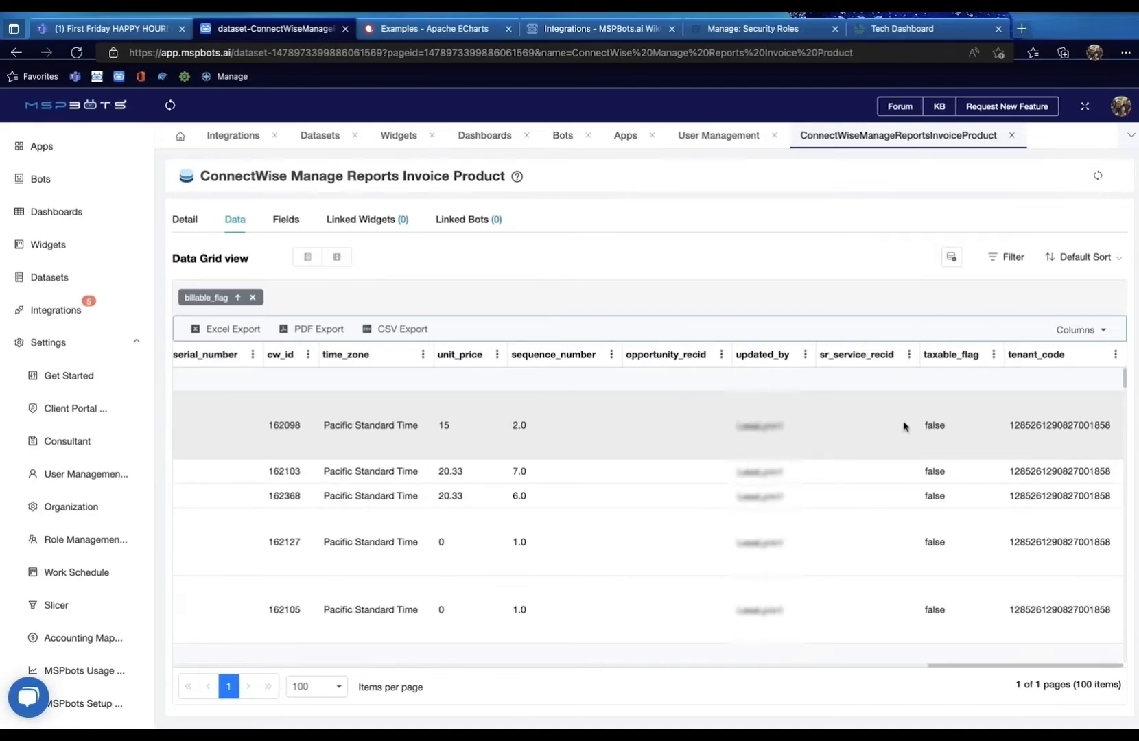
pyautogui.hscroll(-20, 871, 424)
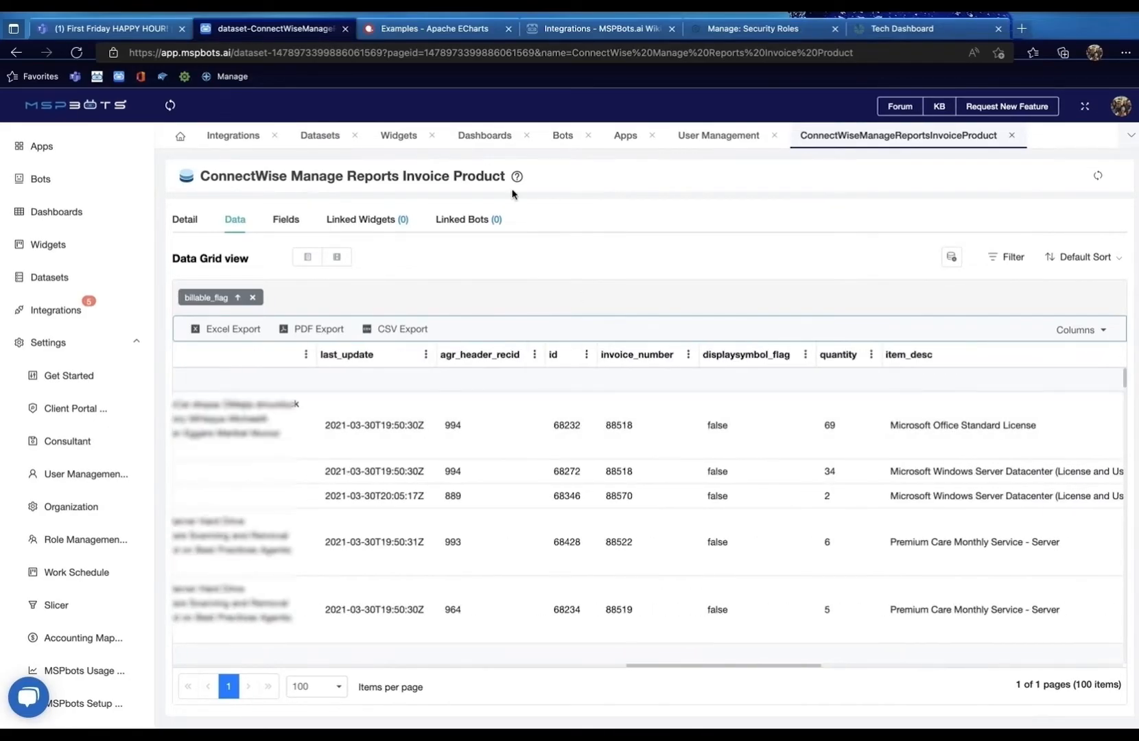
# Go back to the Datasets list and search the ConnectWise Manage datasets for "stop".
pyautogui.click(320, 135)
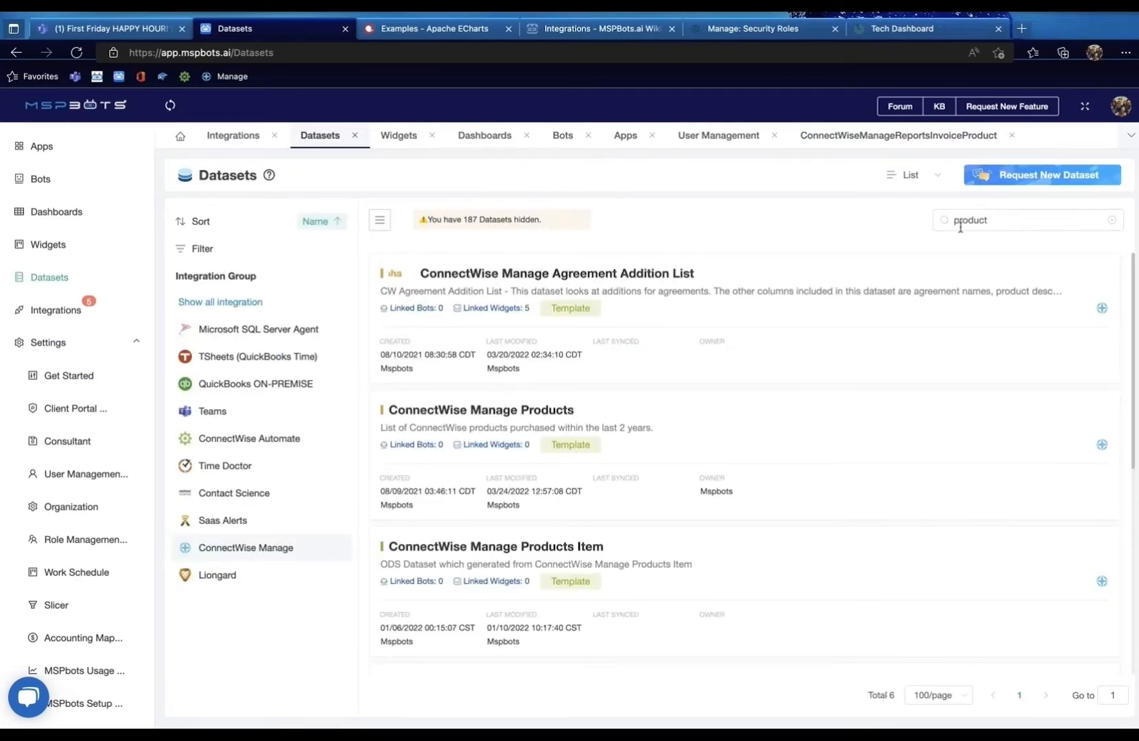
pyautogui.doubleClick(1006, 217)
pyautogui.press('BackSpace')
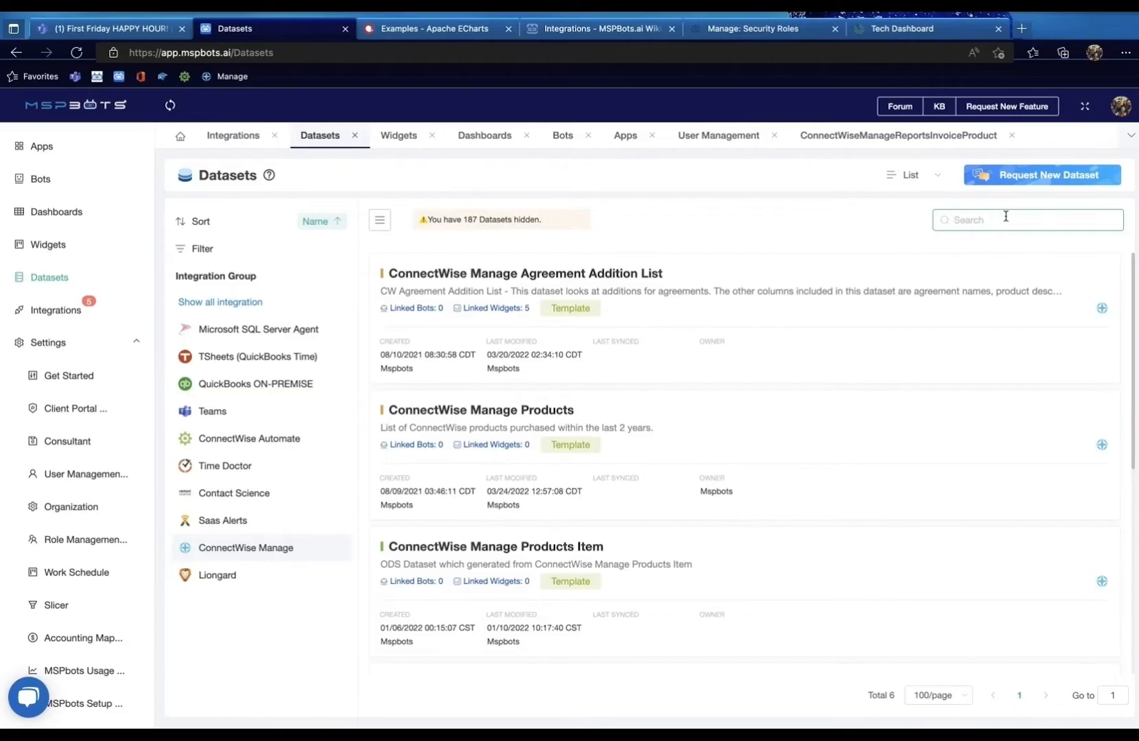
pyautogui.write('stop')
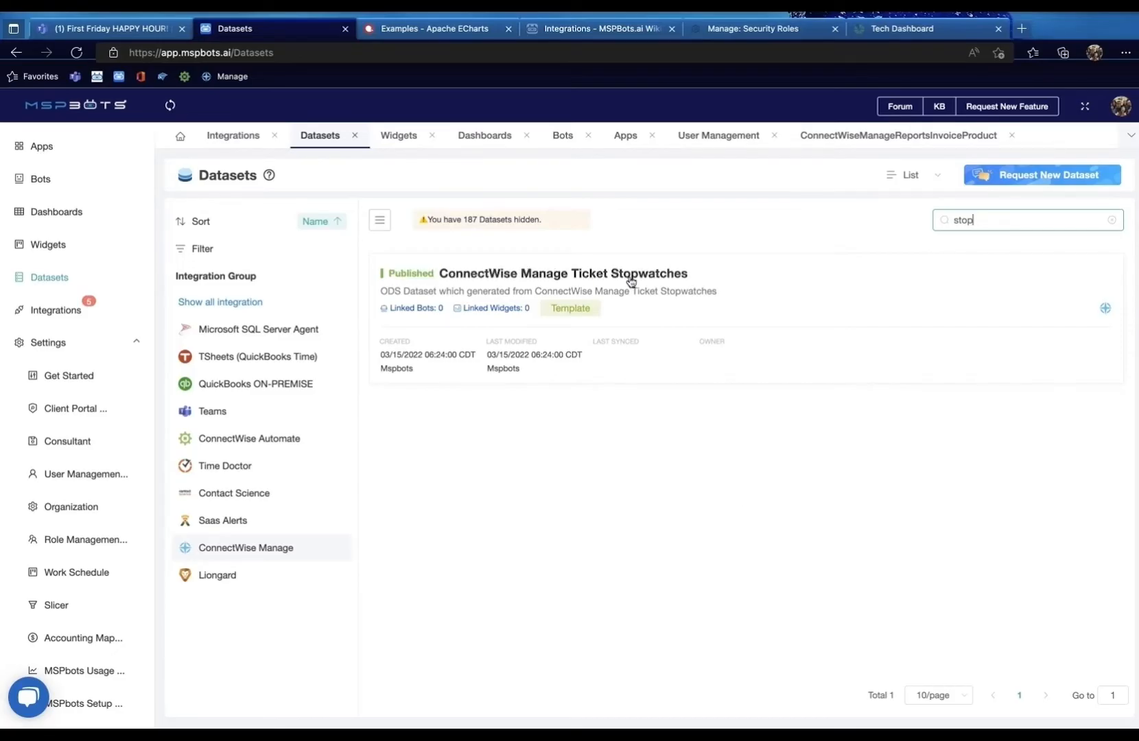
pyautogui.click(674, 505)
# Clear the dataset search and check the total number of ConnectWise Manage datasets.
pyautogui.click(1031, 225)
pyautogui.click(1112, 221)
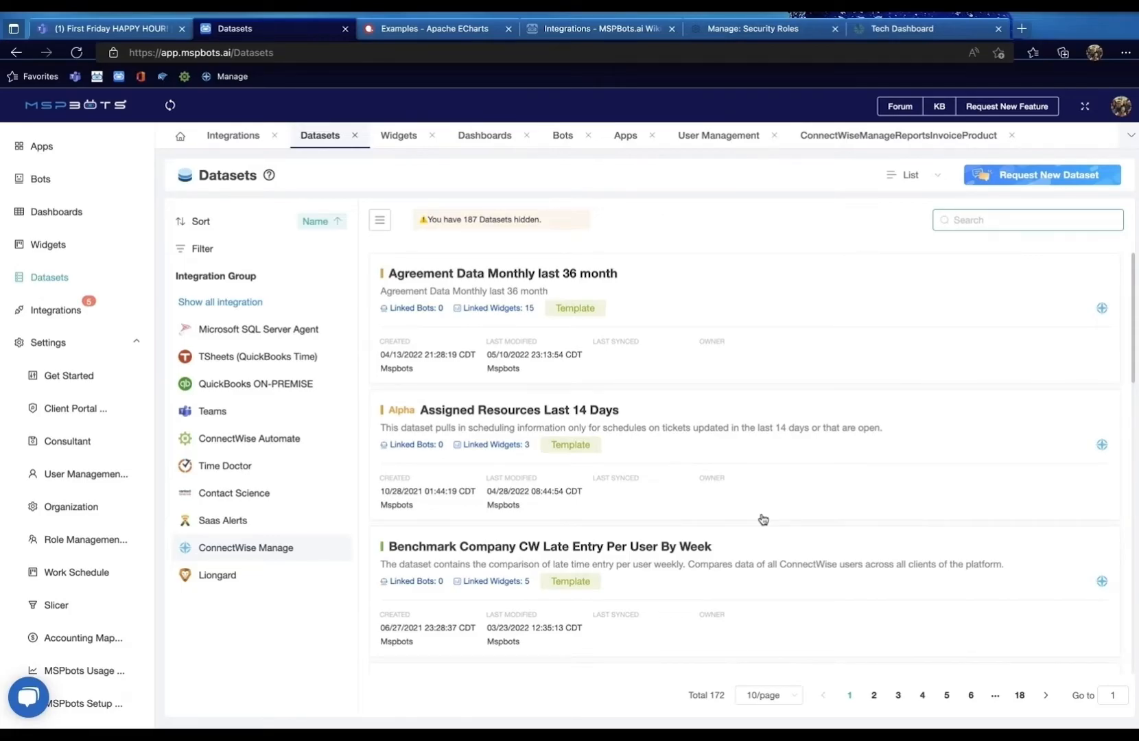
pyautogui.doubleClick(717, 695)
pyautogui.moveTo(725, 697)
pyautogui.mouseDown()
pyautogui.moveTo(713, 701)
pyautogui.moveTo(725, 700)
pyautogui.mouseUp()
pyautogui.click(714, 697)
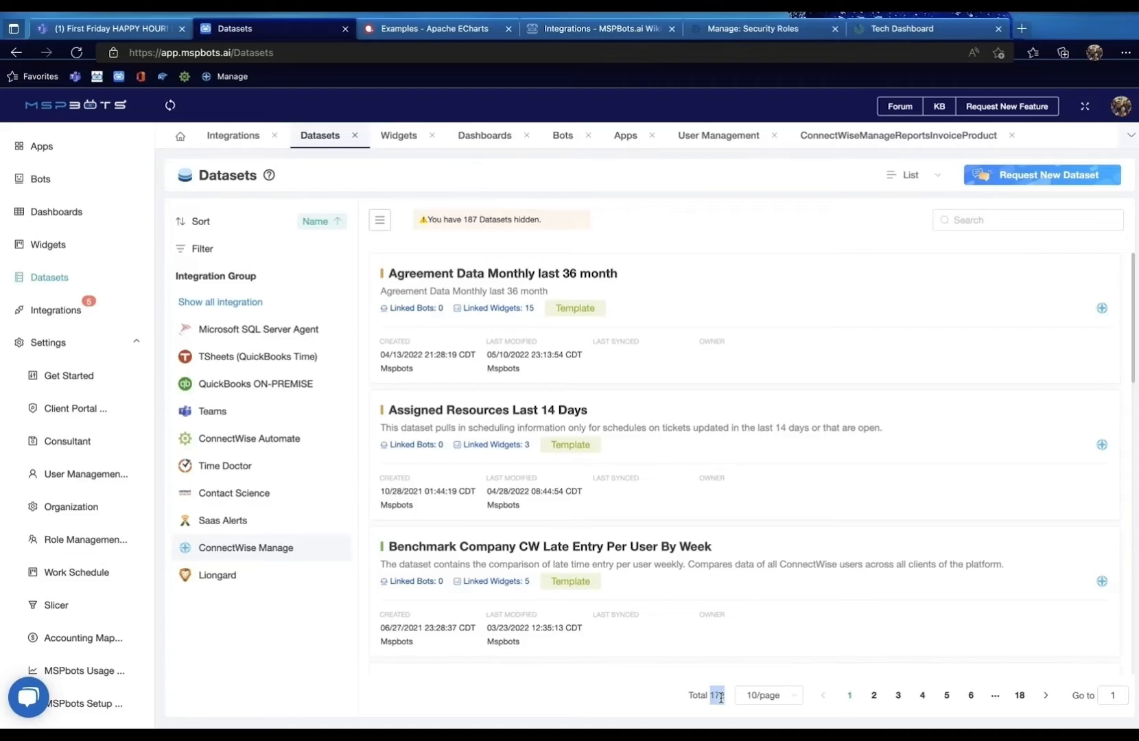
pyautogui.click(720, 698)
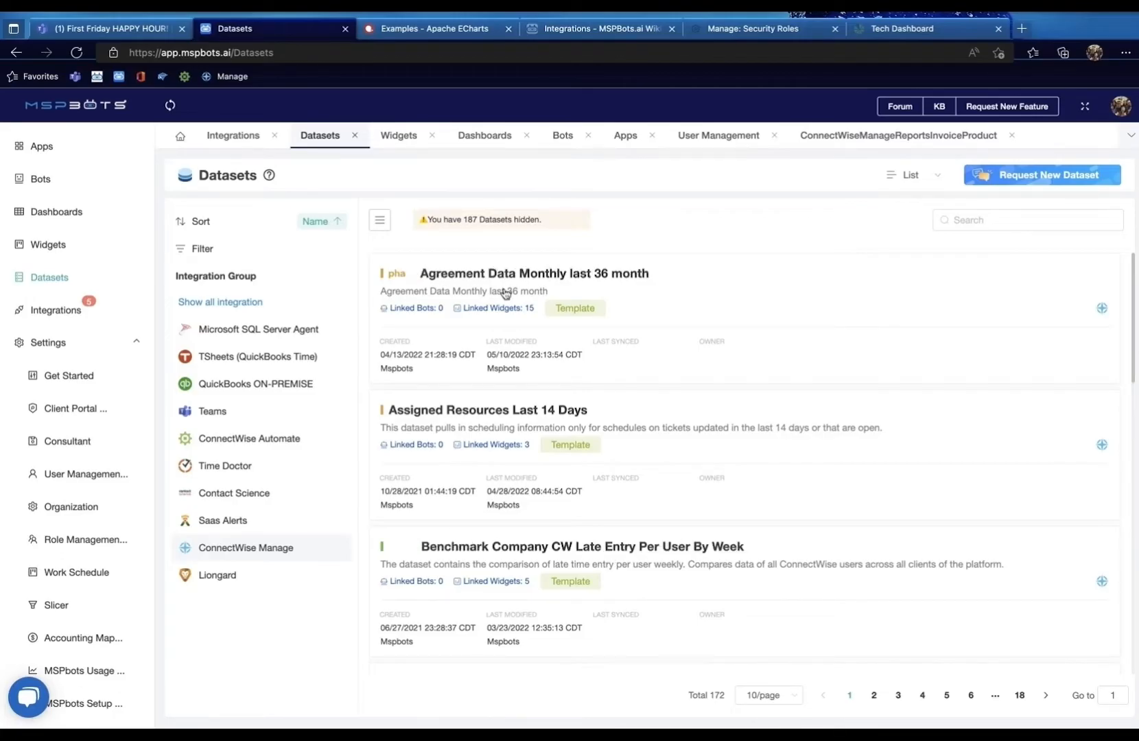
# Open the Widgets Library and restrict it to the ConnectWise Manage integration.
pyautogui.click(55, 244)
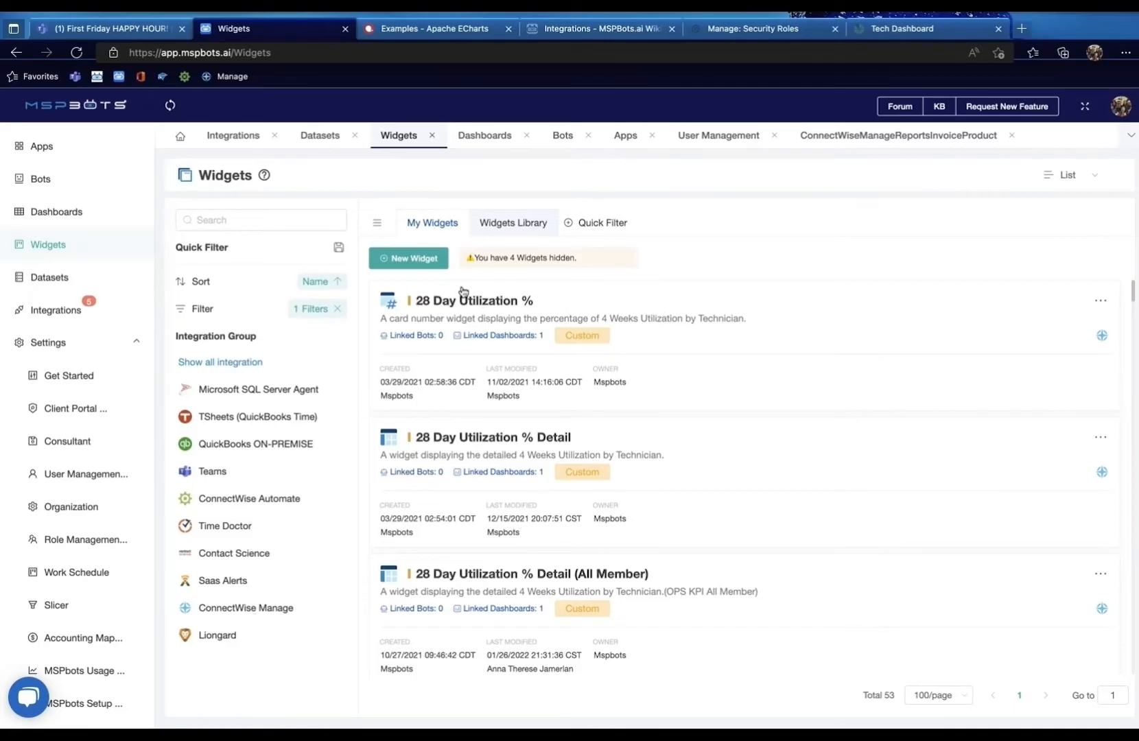
pyautogui.click(509, 225)
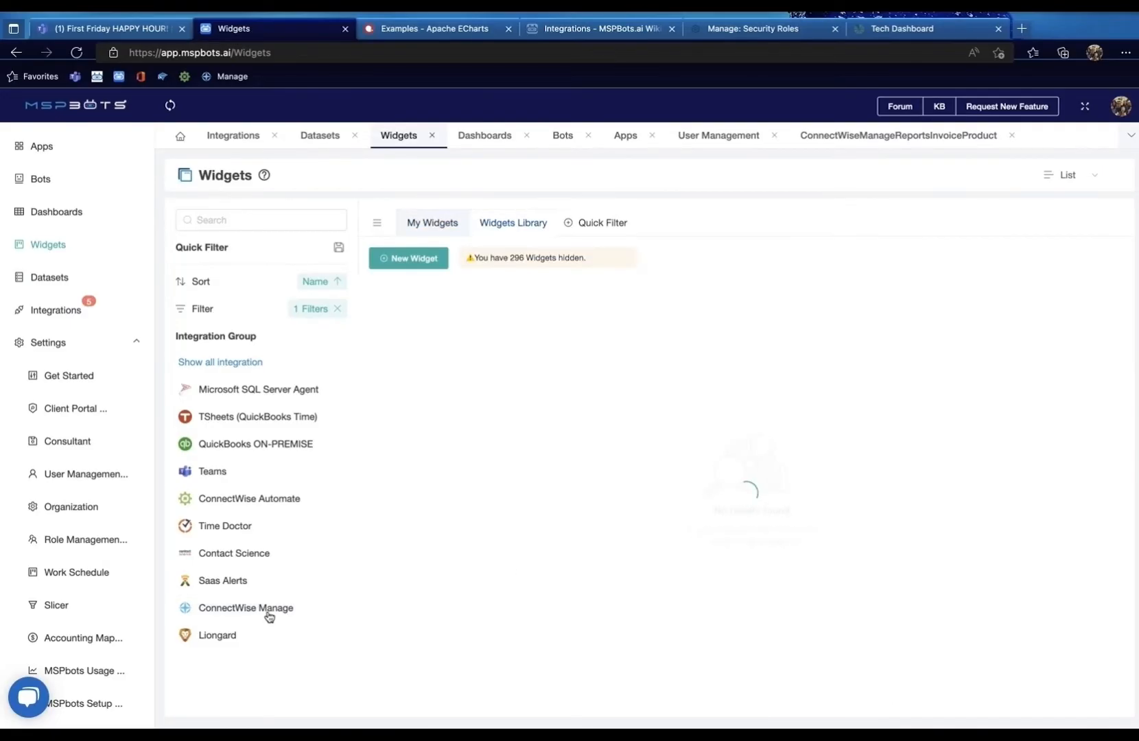
pyautogui.click(324, 610)
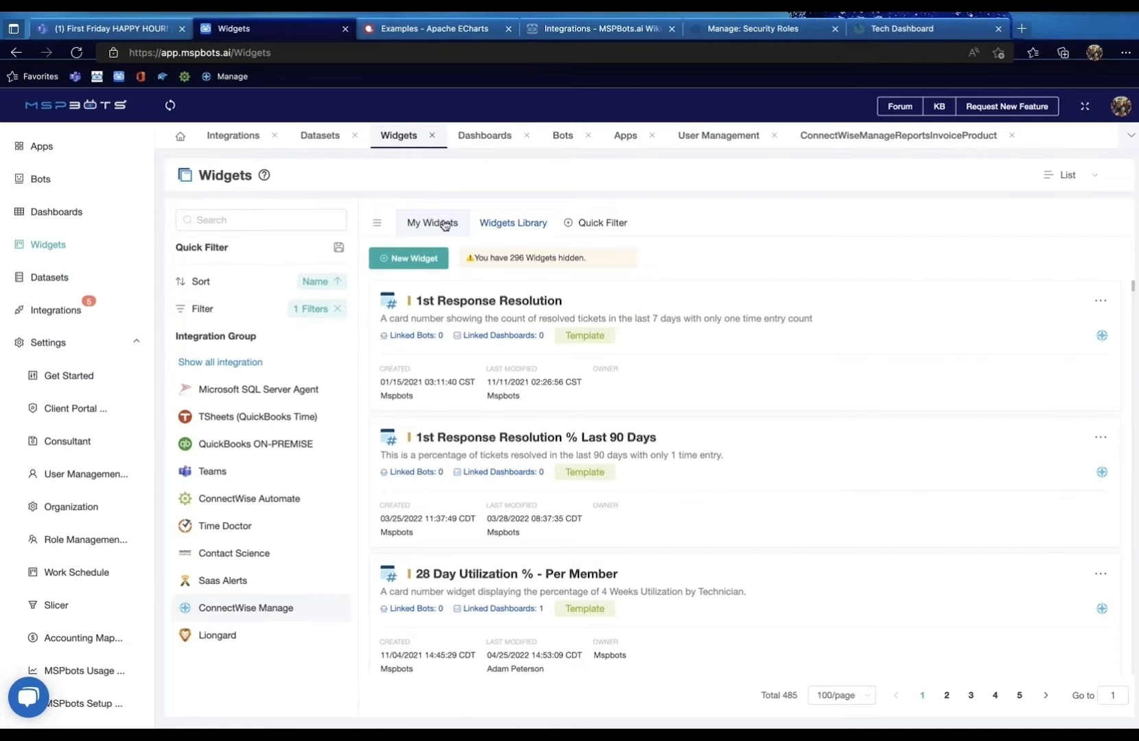
# Check the total number of ConnectWise Manage widgets in the library.
pyautogui.click(1101, 300)
pyautogui.click(766, 224)
pyautogui.doubleClick(780, 700)
pyautogui.click(718, 669)
# Look through both pages of widget types offered for a new widget, and close the list without creating one.
pyautogui.moveTo(546, 263)
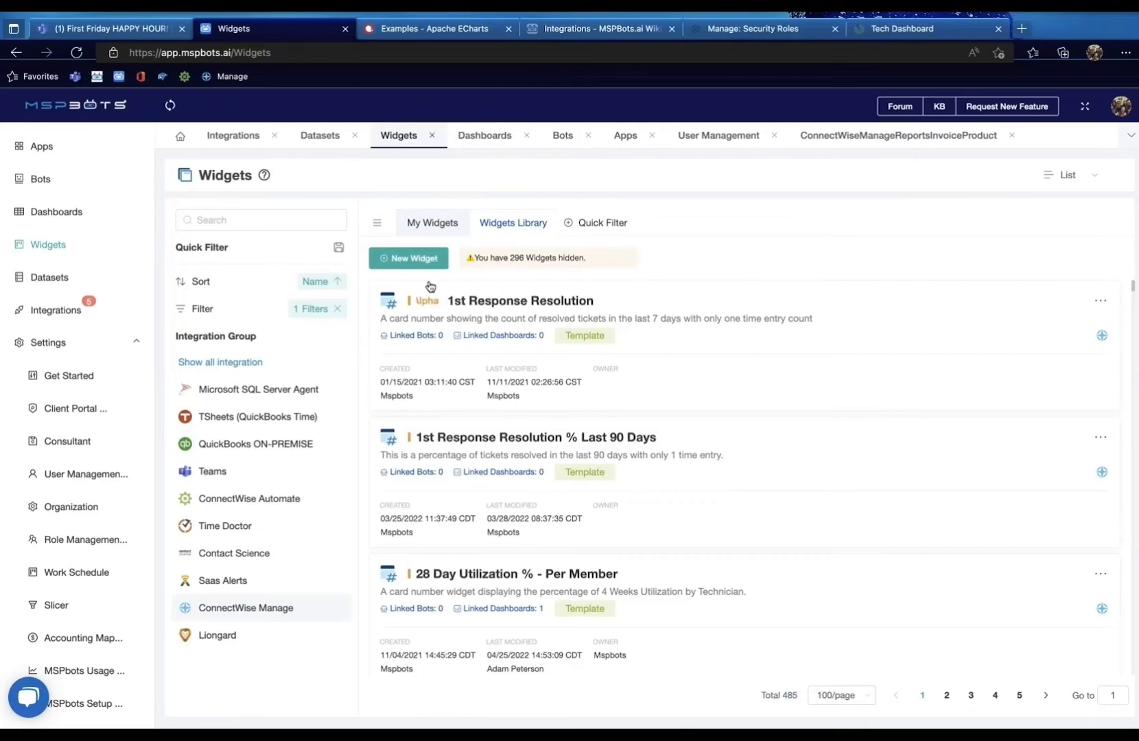
pyautogui.click(409, 258)
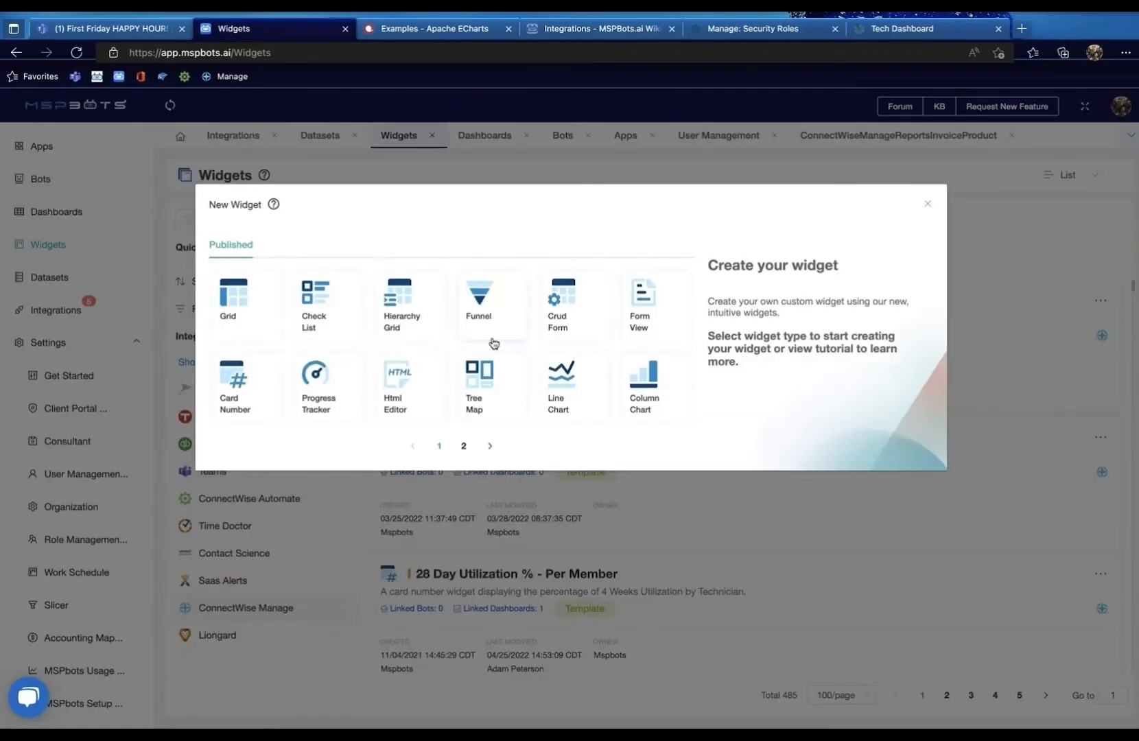
pyautogui.click(464, 446)
pyautogui.click(440, 447)
pyautogui.click(463, 446)
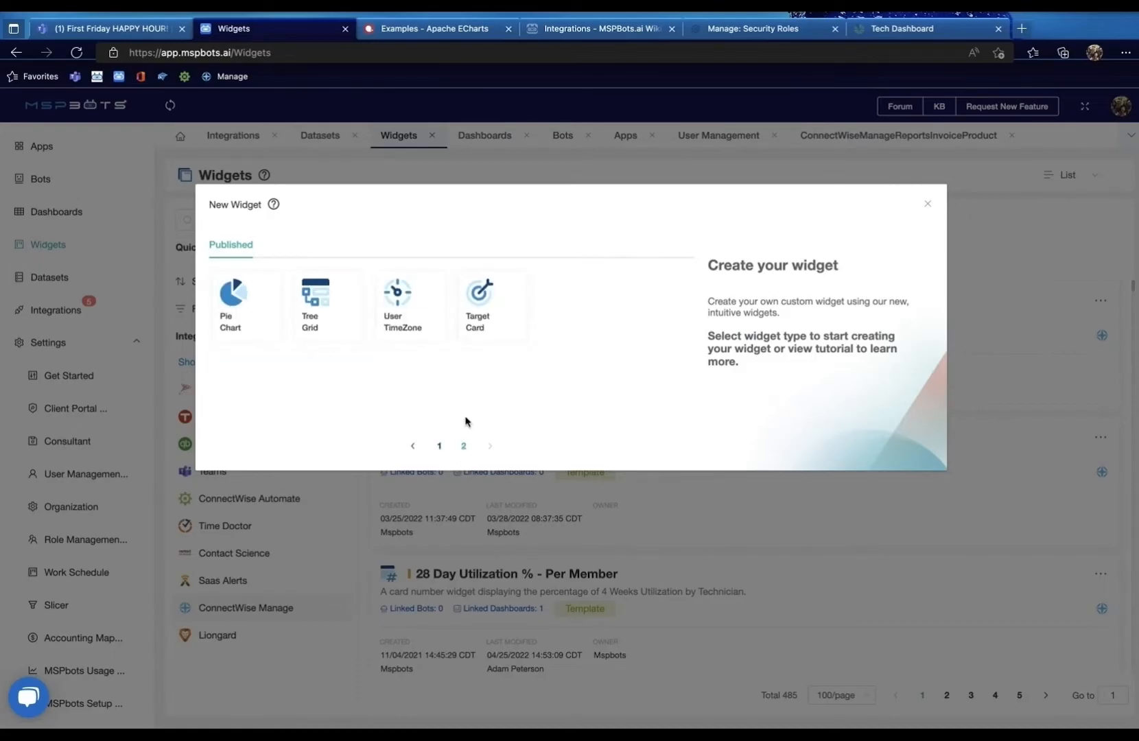
pyautogui.click(439, 447)
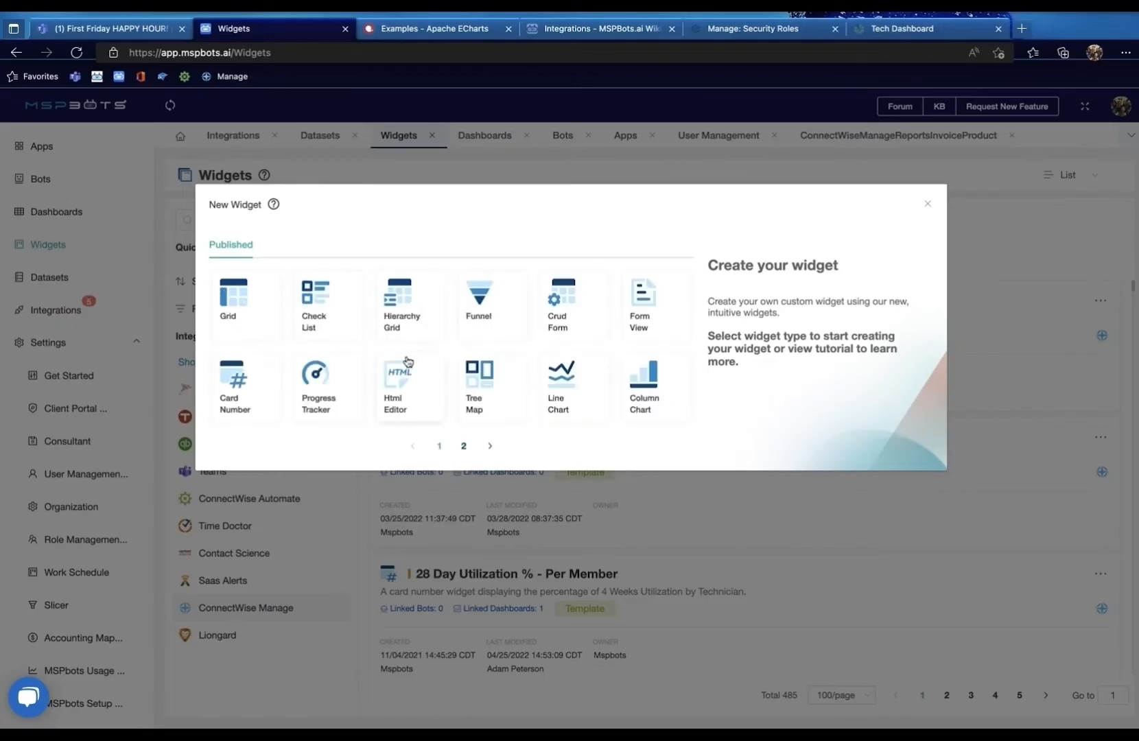
pyautogui.click(464, 446)
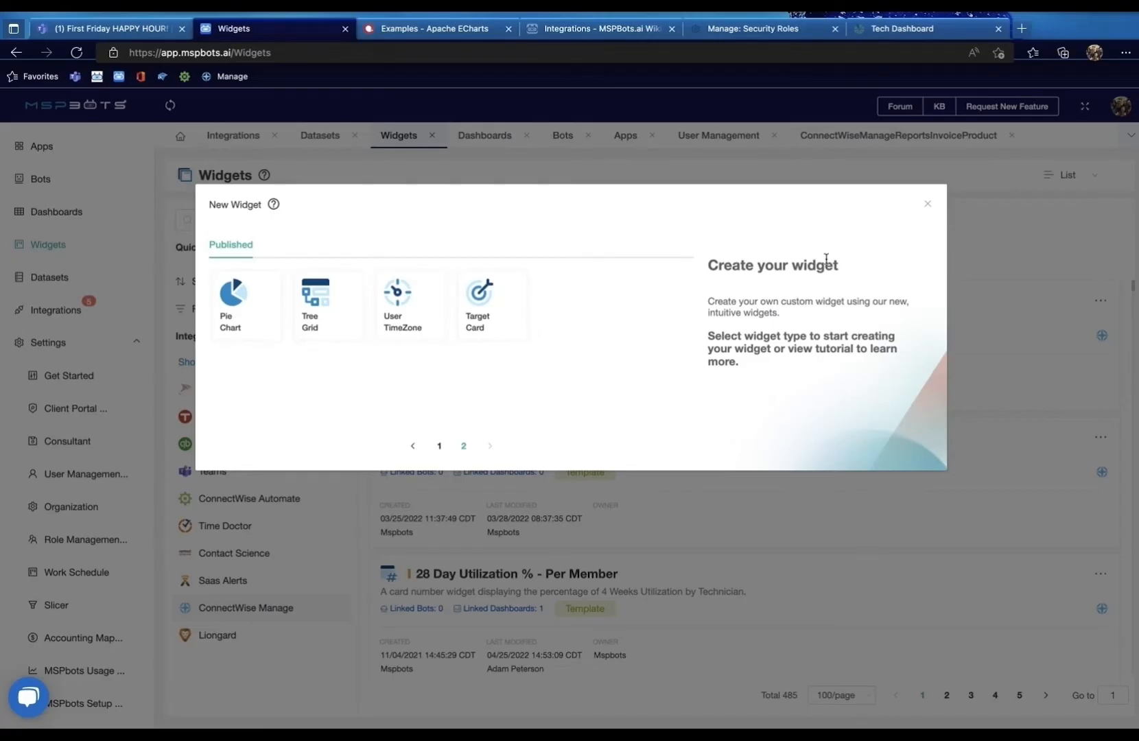
pyautogui.click(927, 210)
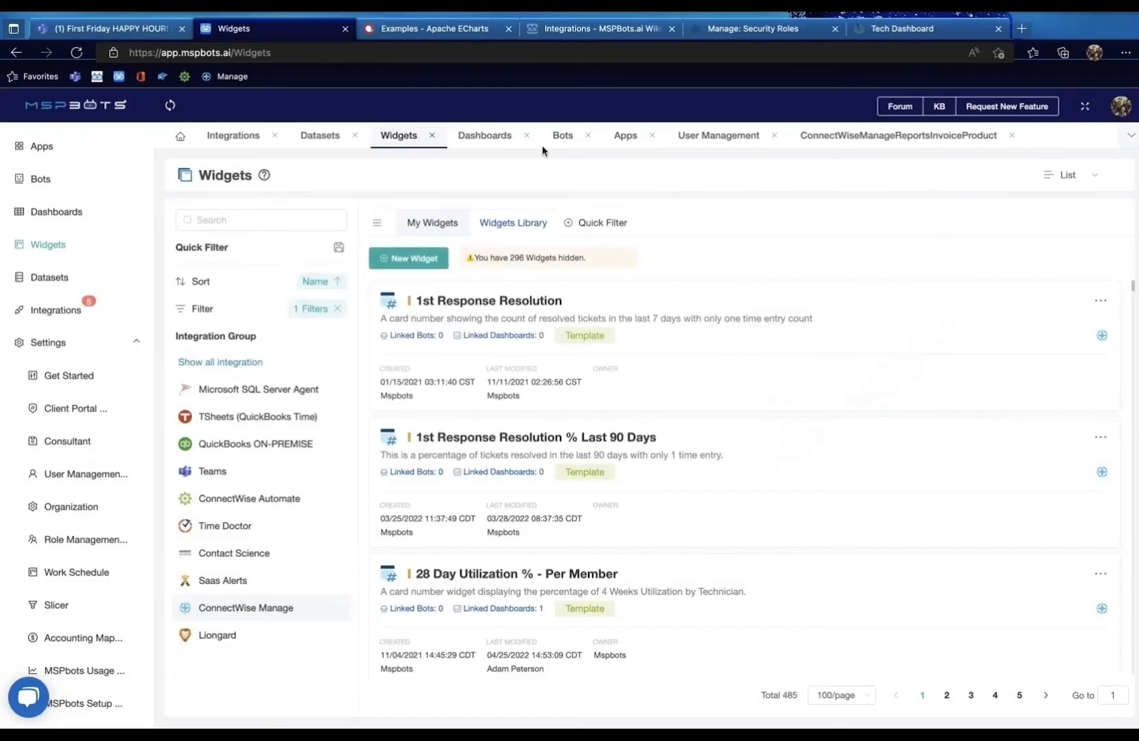
# Switch to the Apache ECharts examples site in the browser and open its home page.
pyautogui.click(438, 31)
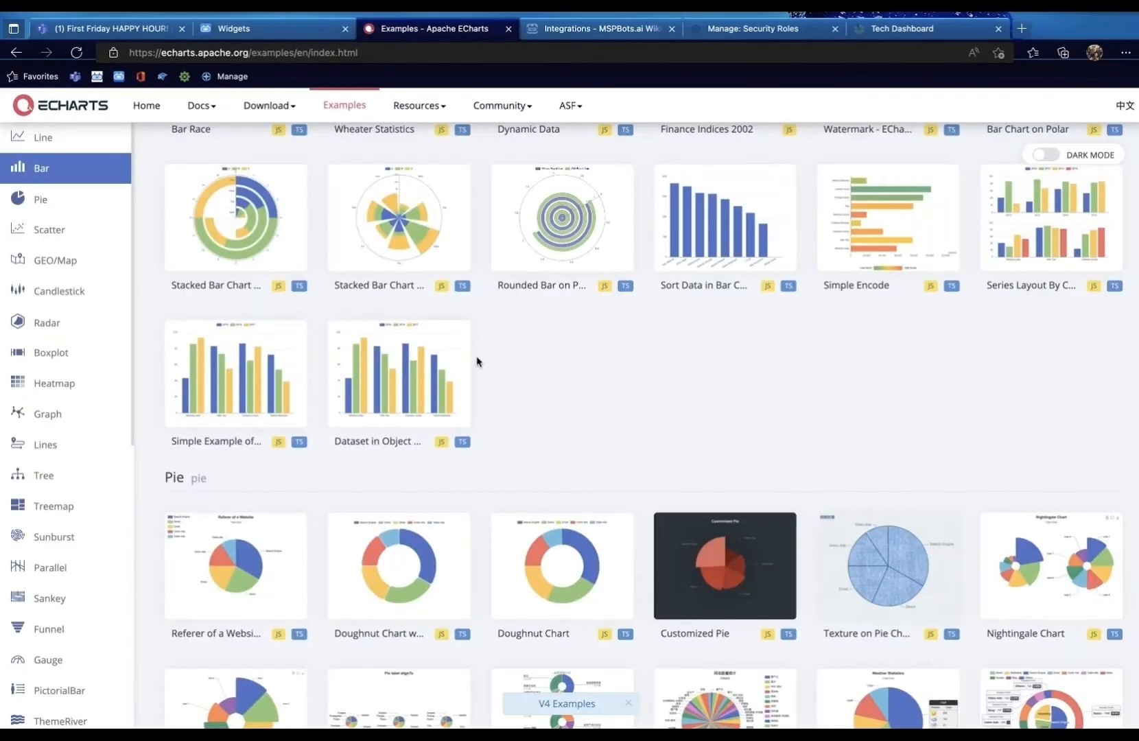
pyautogui.scroll(15, 477, 360)
pyautogui.click(75, 111)
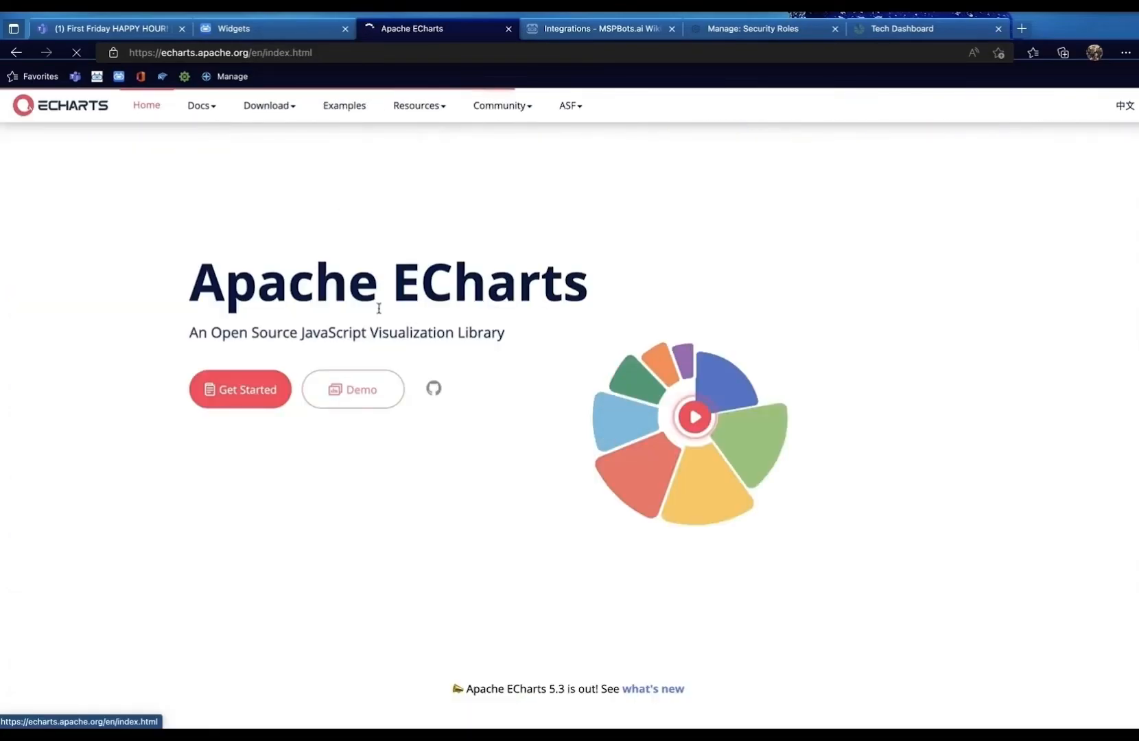
# Highlight the Apache part of the site address, the ECharts title and the words "Open Source" on the home page.
pyautogui.doubleClick(215, 53)
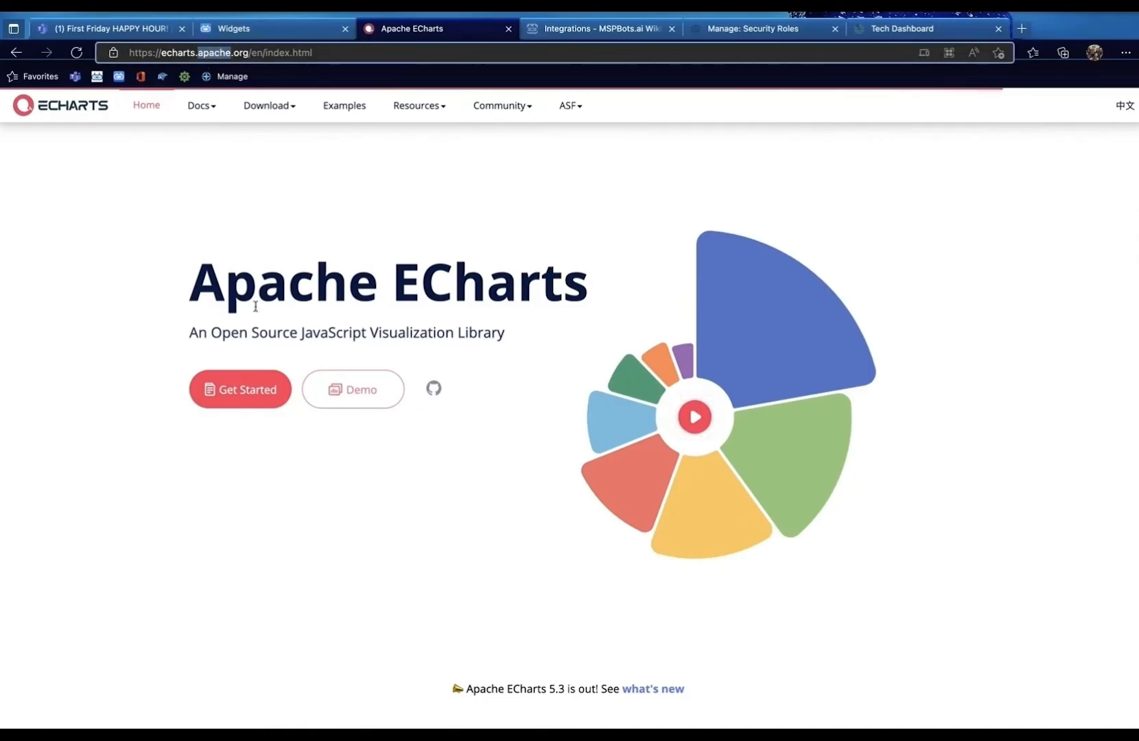
pyautogui.moveTo(396, 288); pyautogui.dragTo(508, 336)
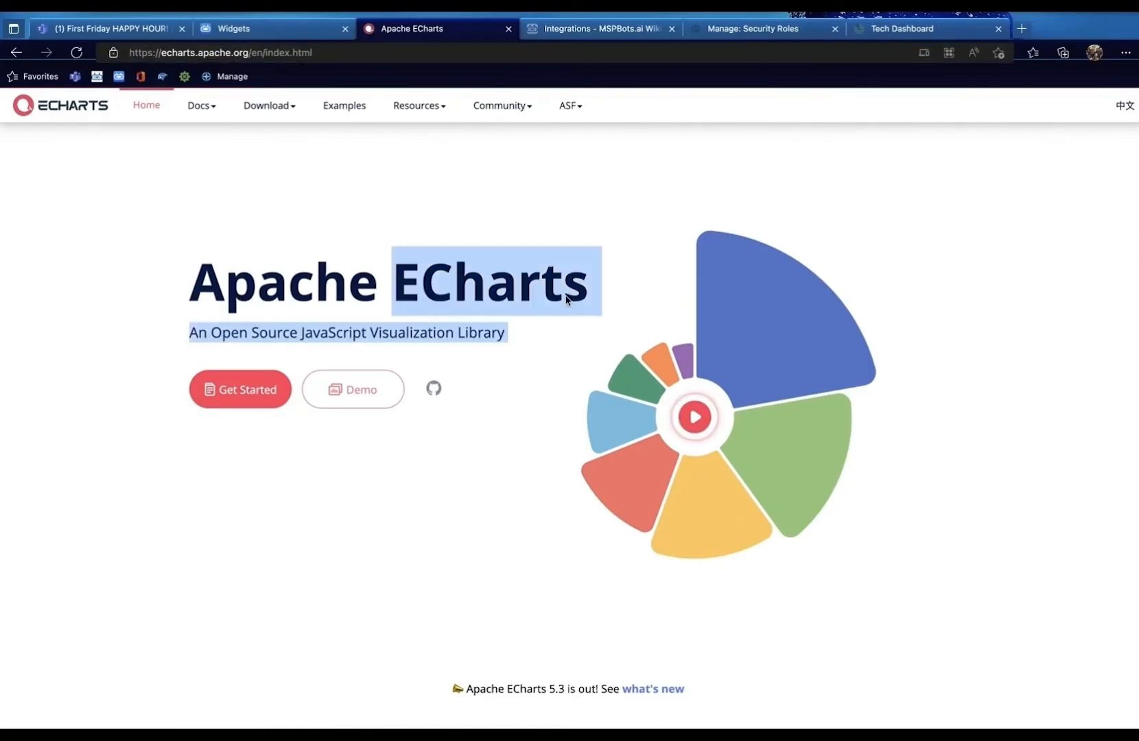
pyautogui.moveTo(211, 332); pyautogui.dragTo(297, 333)
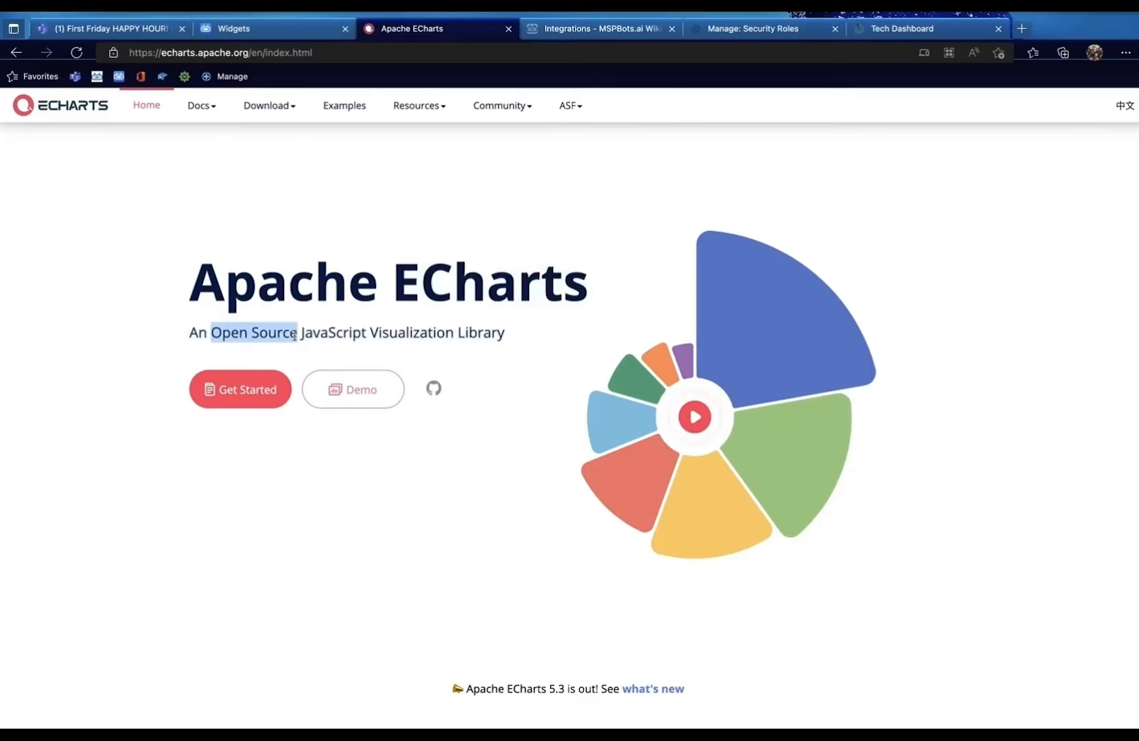
# Open the ECharts demo gallery and look through the line and bar chart examples.
pyautogui.click(352, 390)
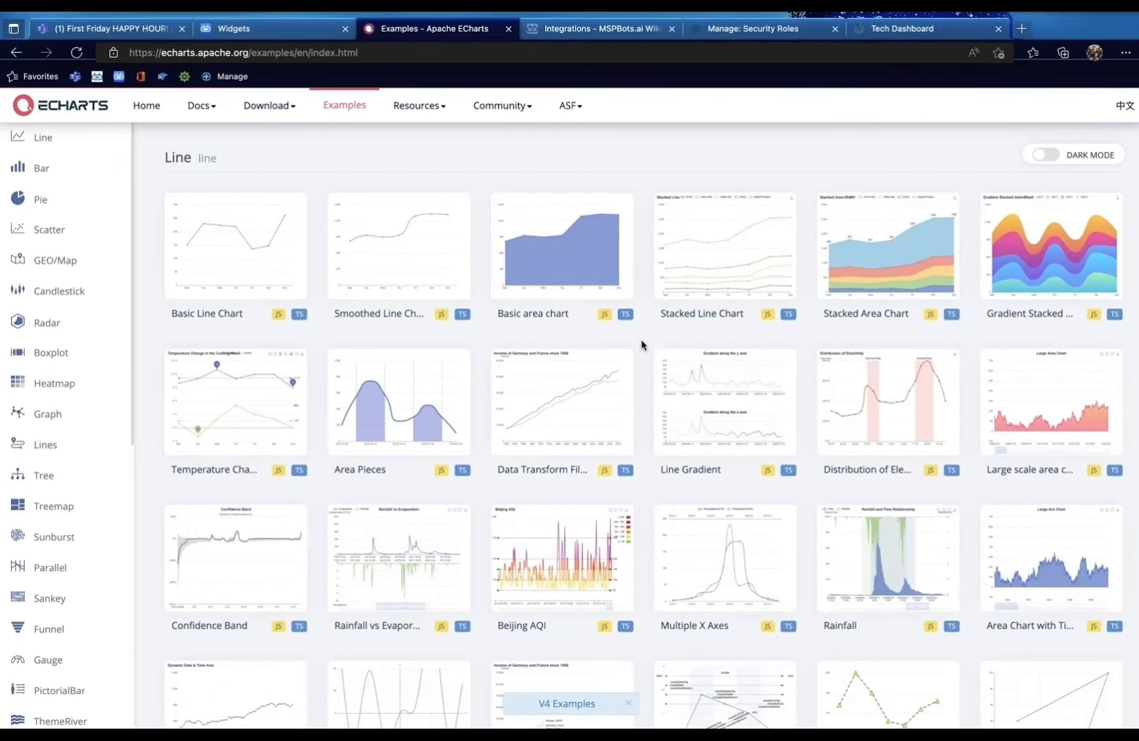
pyautogui.scroll(-5, 641, 343)
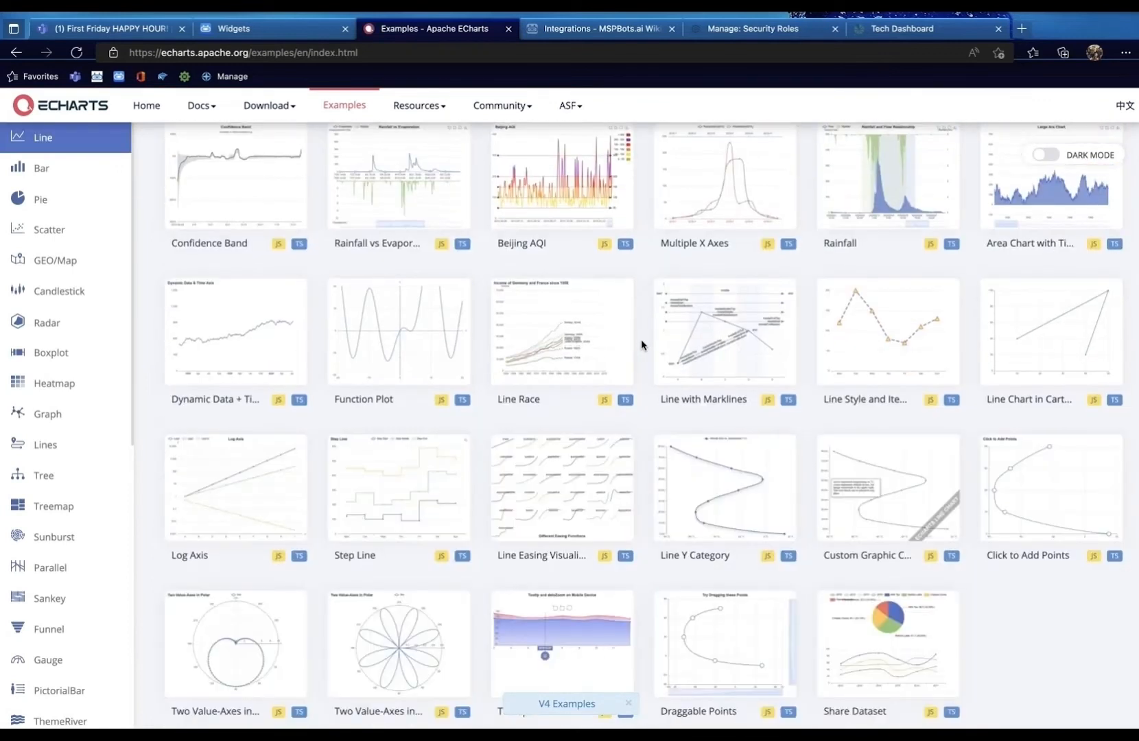
pyautogui.scroll(-3, 641, 344)
pyautogui.scroll(-5, 641, 345)
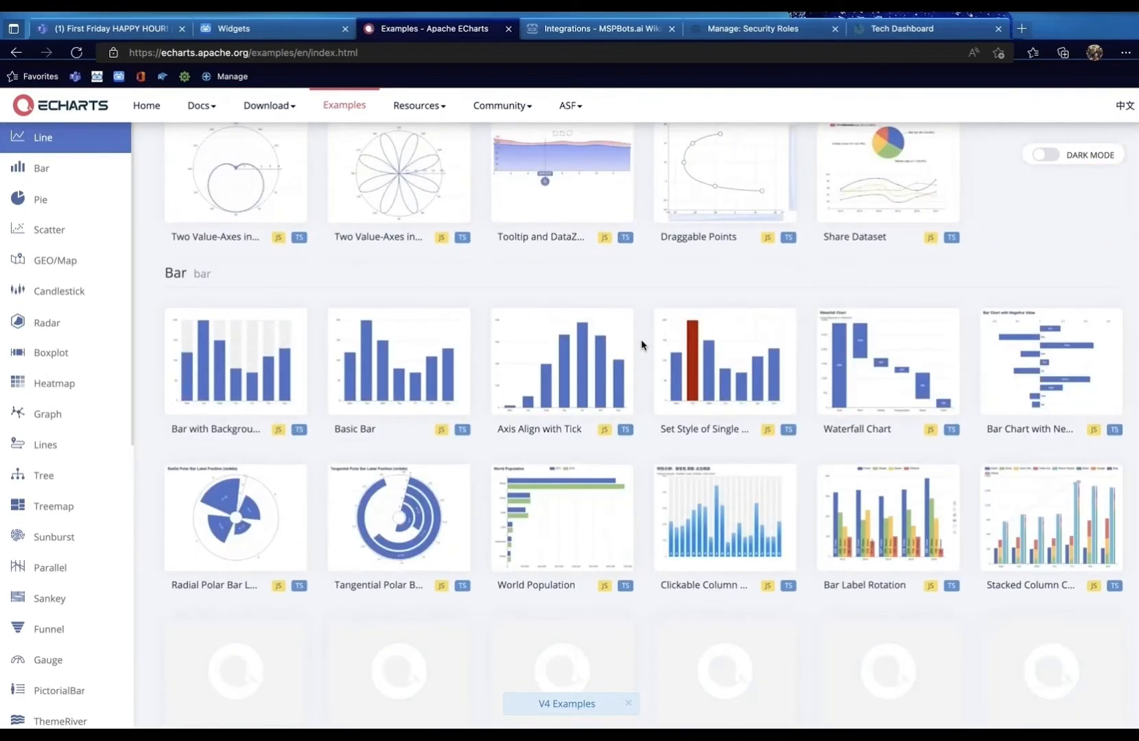
pyautogui.scroll(-4, 641, 344)
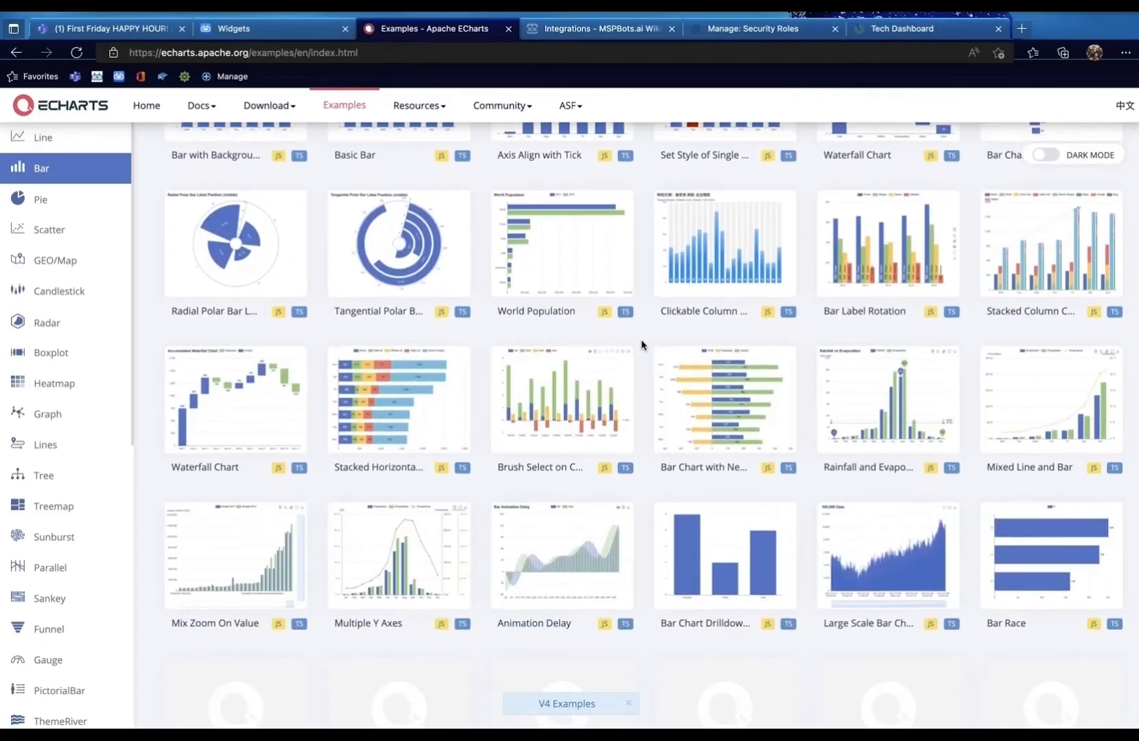
pyautogui.scroll(-4, 641, 345)
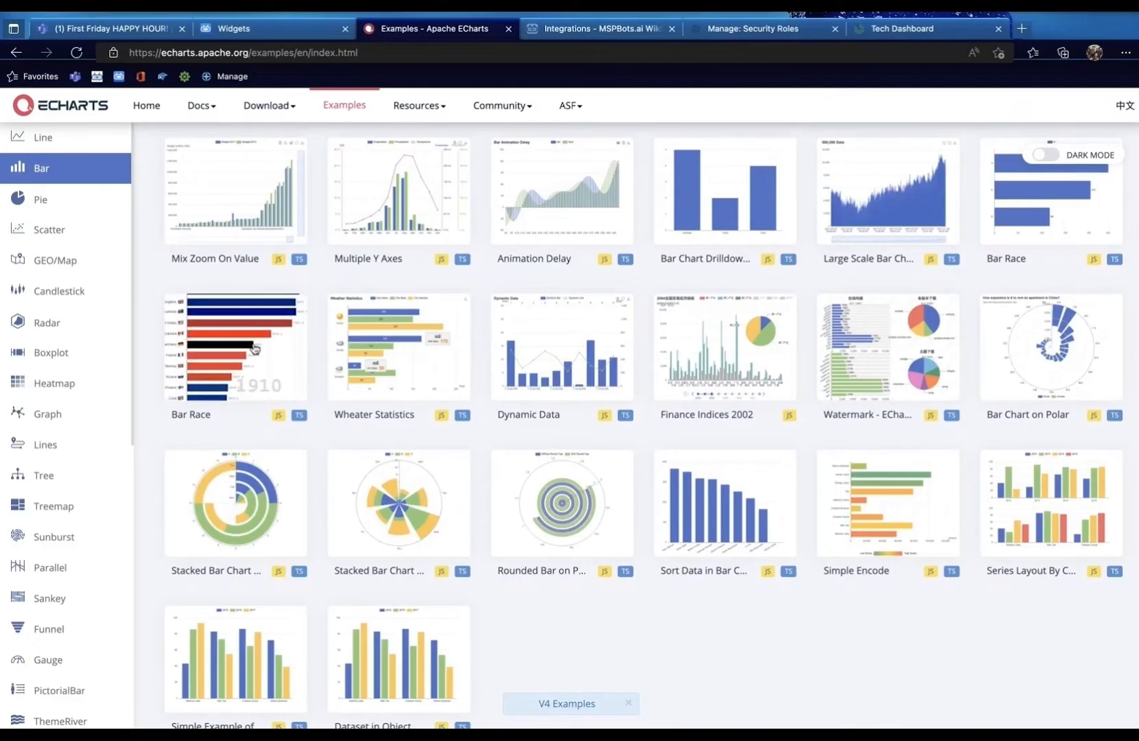
# View the full code of the Bar Race example that compares countries, and return to the examples gallery.
pyautogui.click(285, 344)
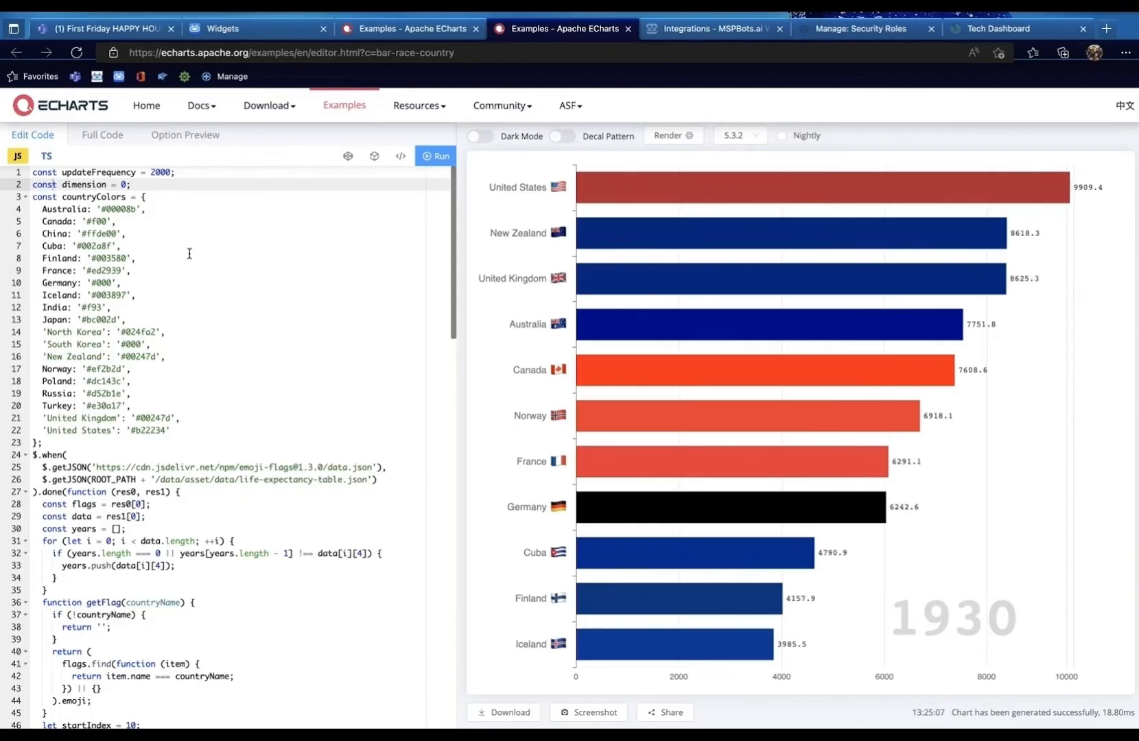
pyautogui.click(104, 136)
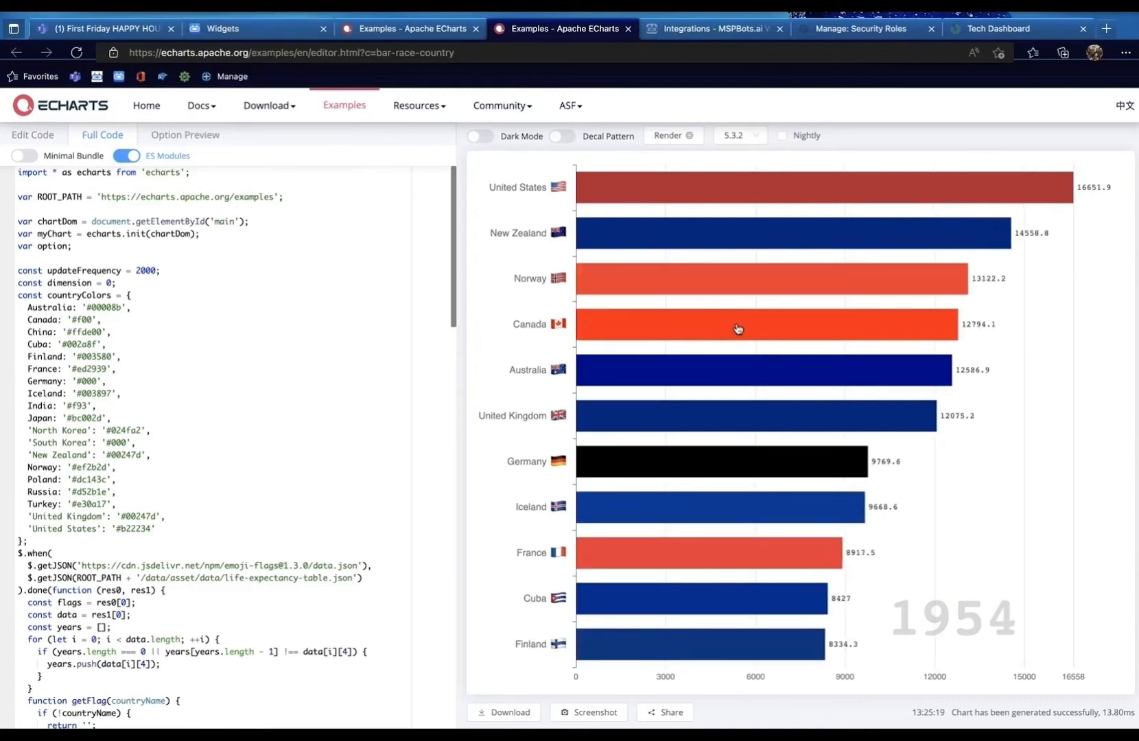
pyautogui.click(396, 30)
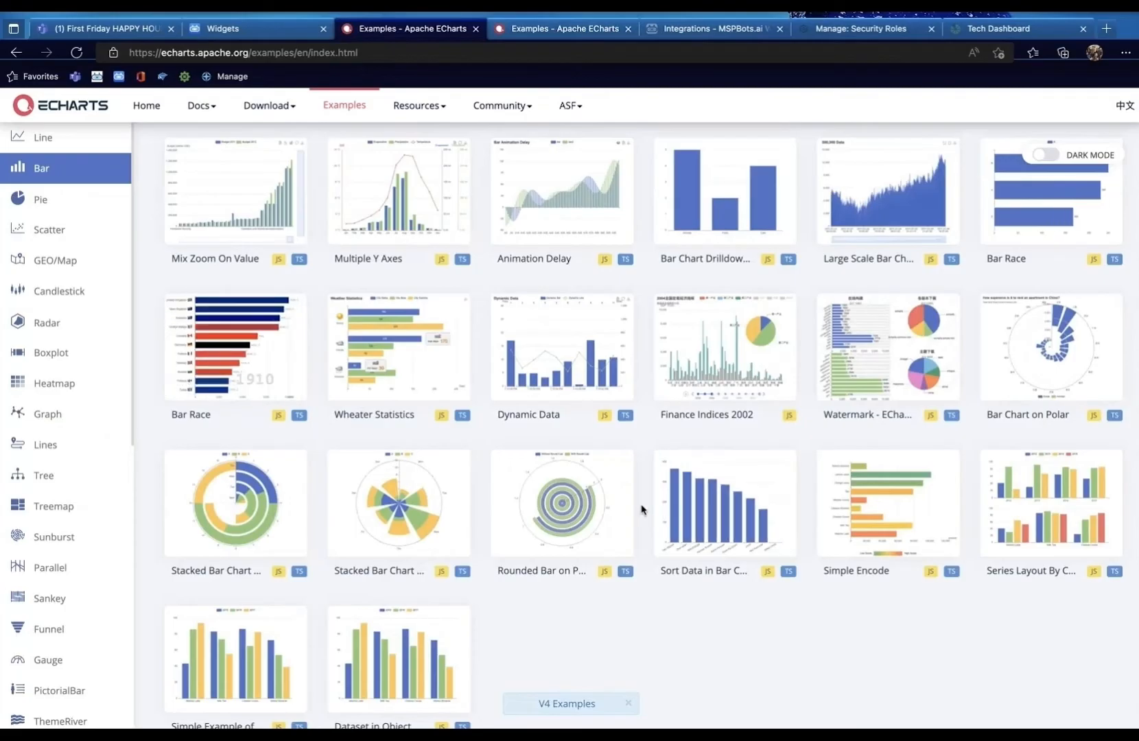
# Find the Calendar Pie example among the pie charts and open it to view its code and chart.
pyautogui.scroll(-4, 642, 508)
pyautogui.scroll(-4, 642, 509)
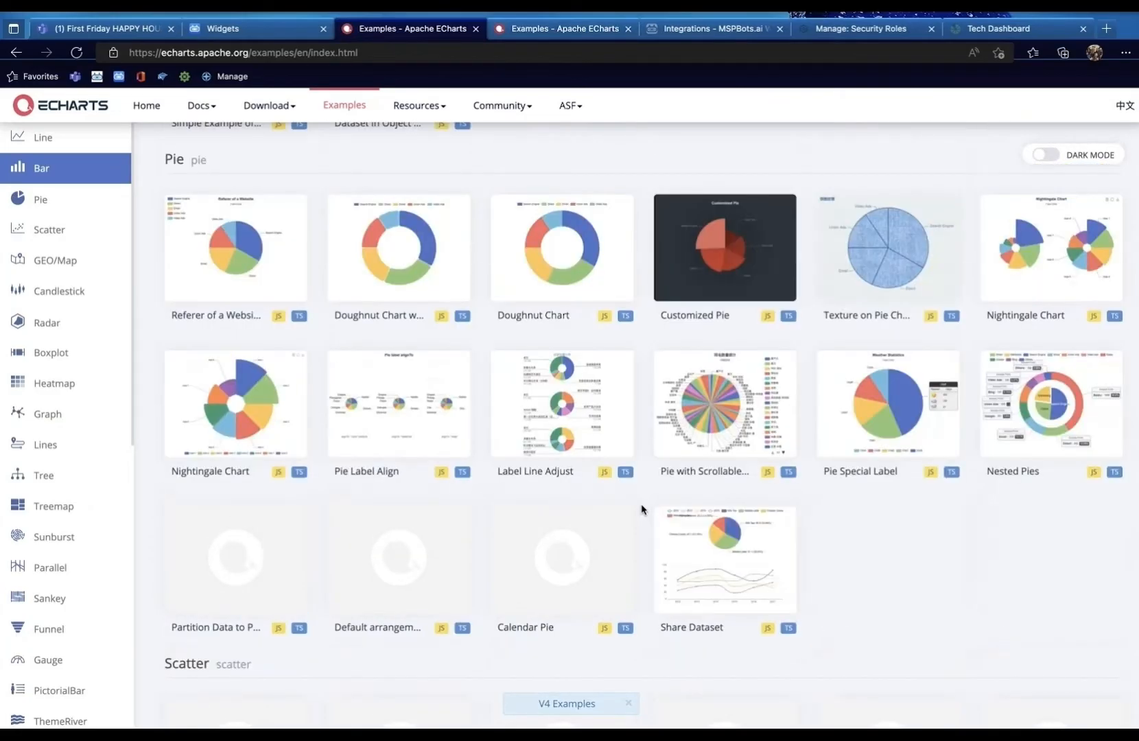
pyautogui.click(583, 544)
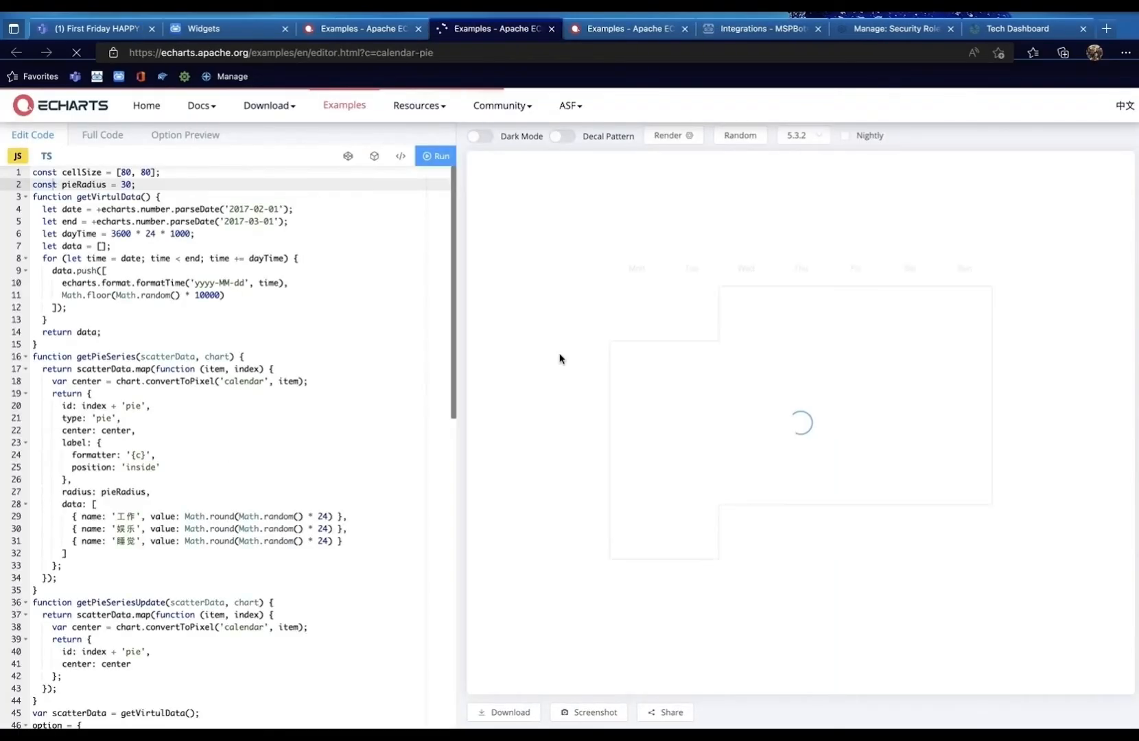
pyautogui.click(300, 331)
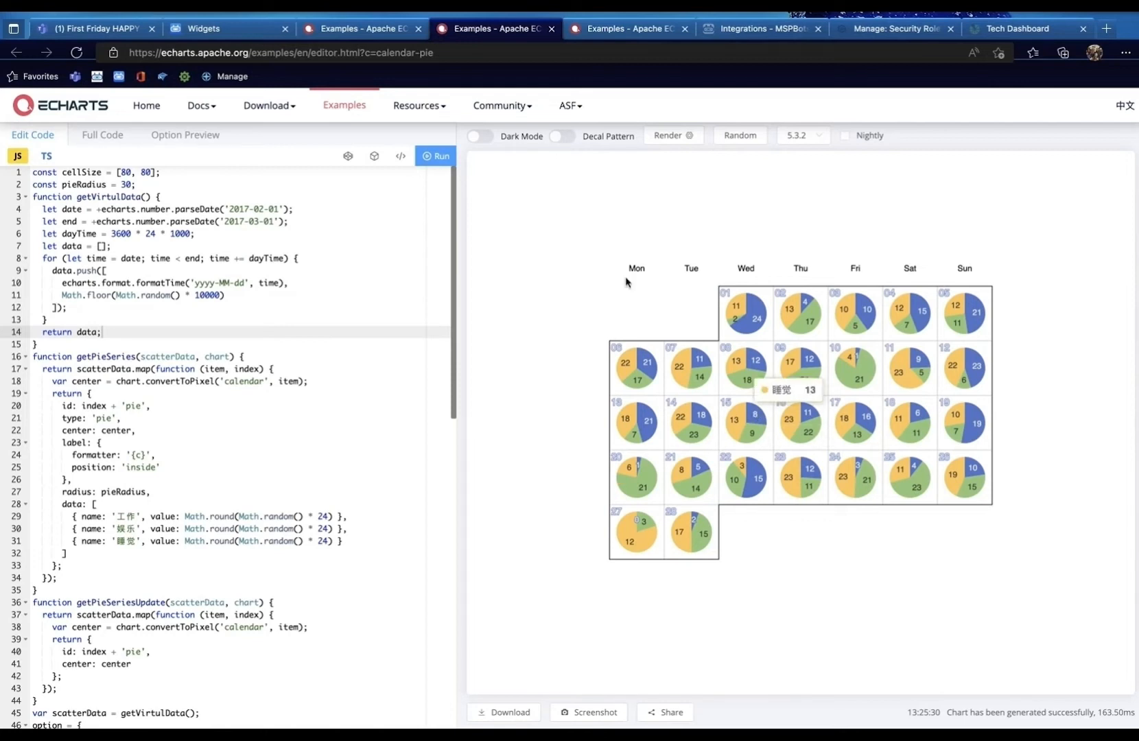
# Switch back to MSPbots in the browser and open the ConnectWise Manage Dashboard app from My Applications.
pyautogui.click(114, 29)
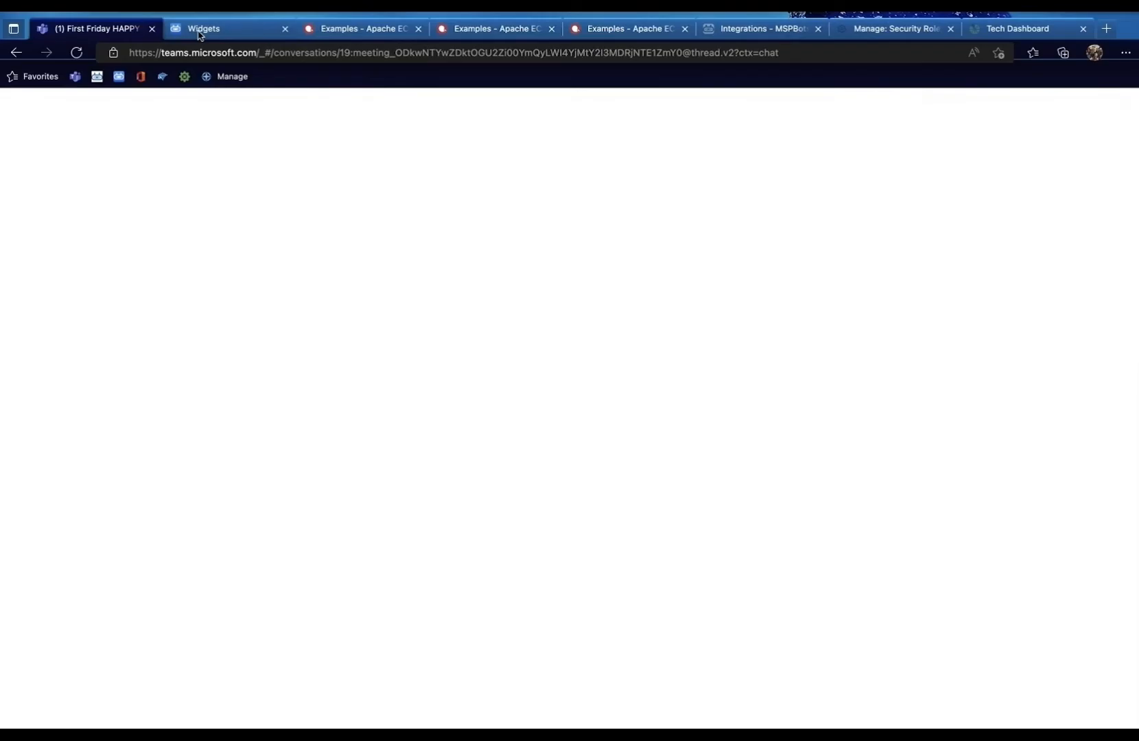
pyautogui.click(199, 31)
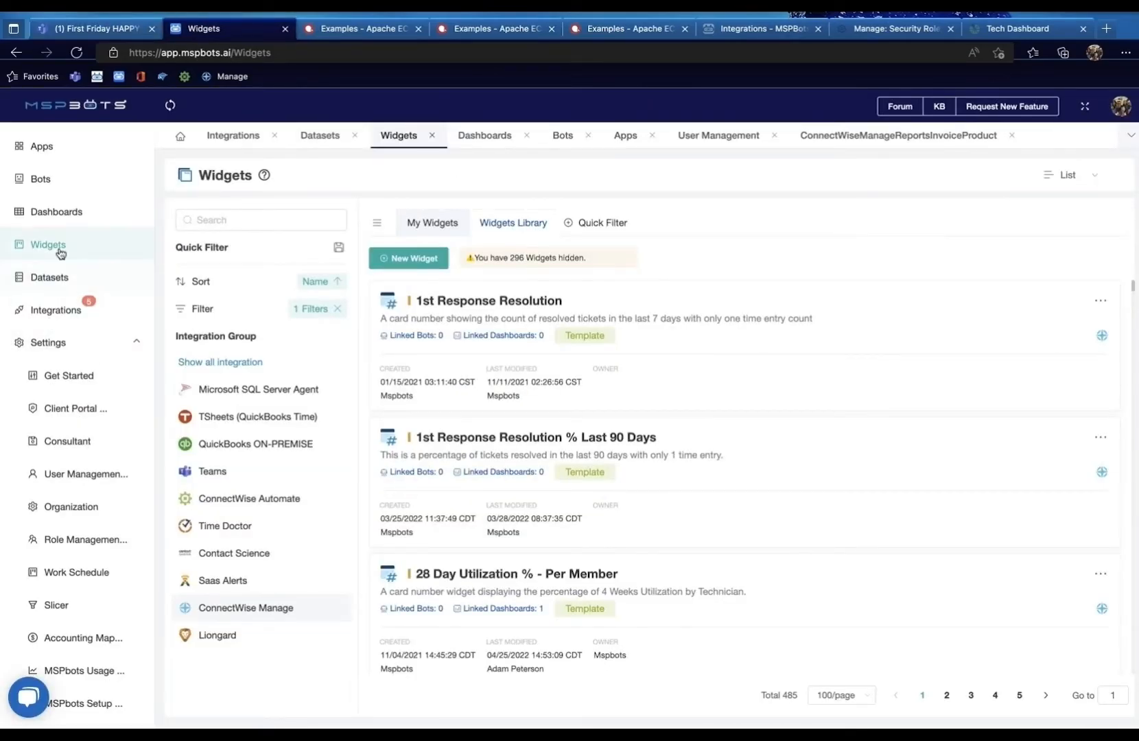
pyautogui.scroll(1, 61, 249)
pyautogui.click(55, 172)
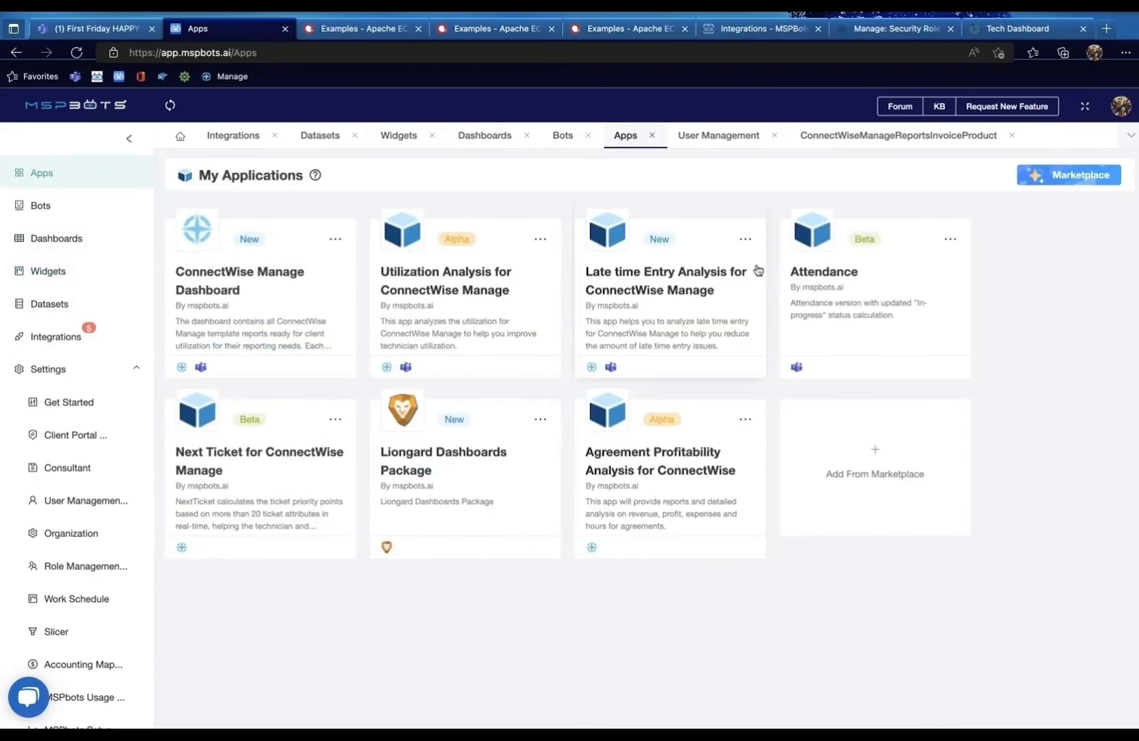
pyautogui.click(242, 278)
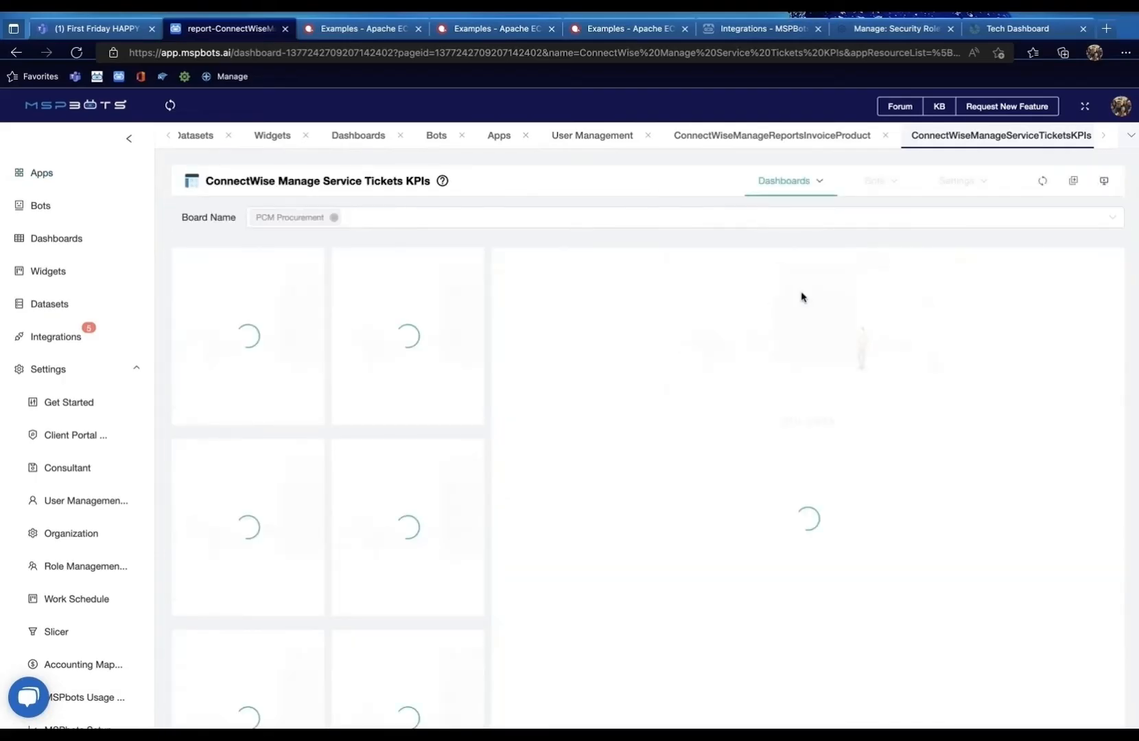
# Switch to the ConnectWise Manage SLA dashboard and close the open invoice product report and User Management pages.
pyautogui.click(812, 195)
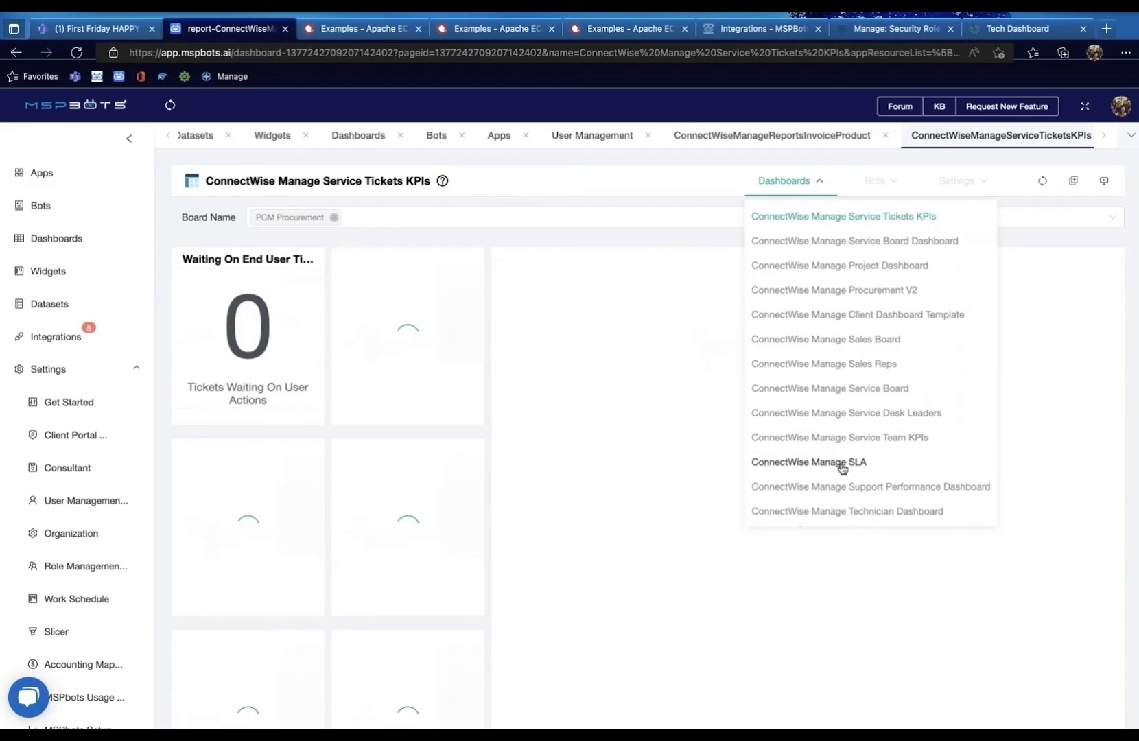
pyautogui.click(865, 460)
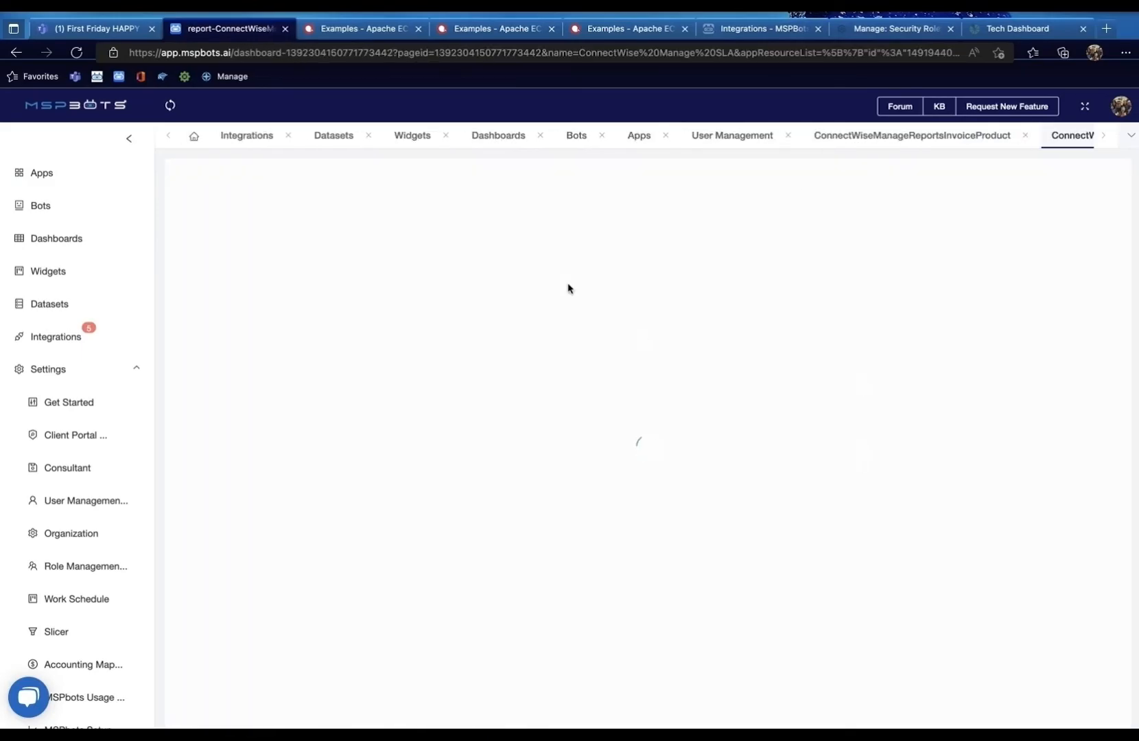
pyautogui.click(1014, 140)
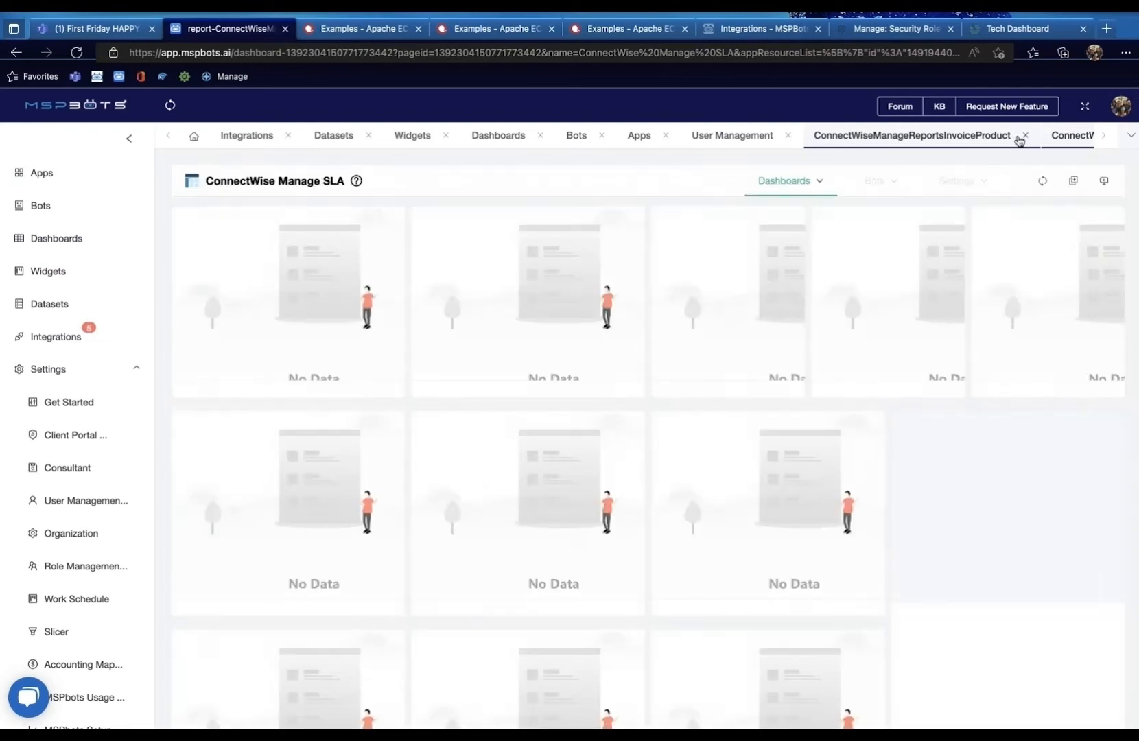
pyautogui.click(1024, 139)
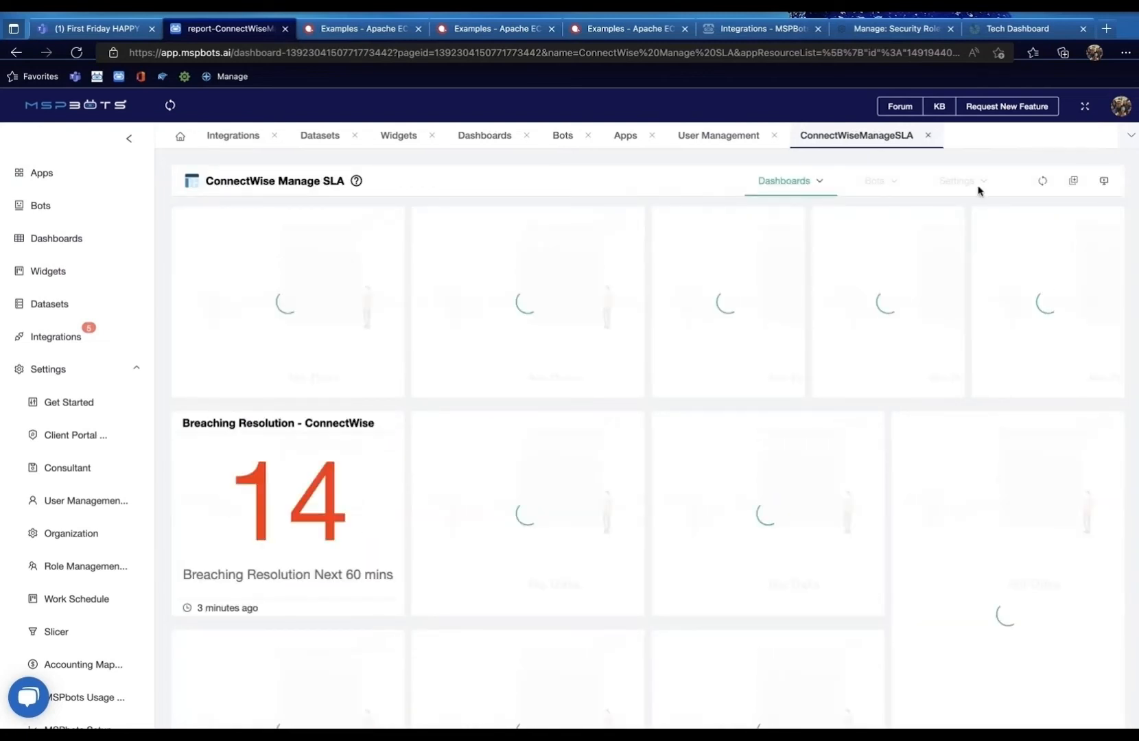
pyautogui.click(776, 136)
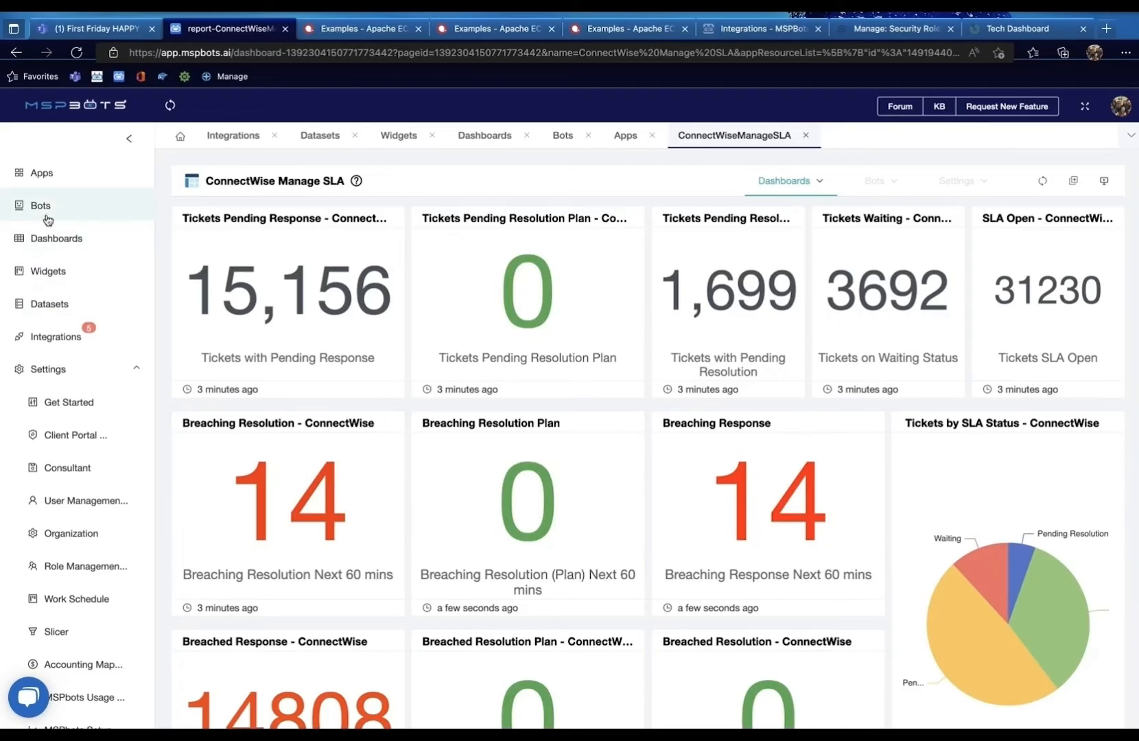
# Clone the ConnectWise Manage SLA dashboard and open the published ConnectWise Manage SLA_clone from My Dashboards.
pyautogui.moveTo(1074, 182)
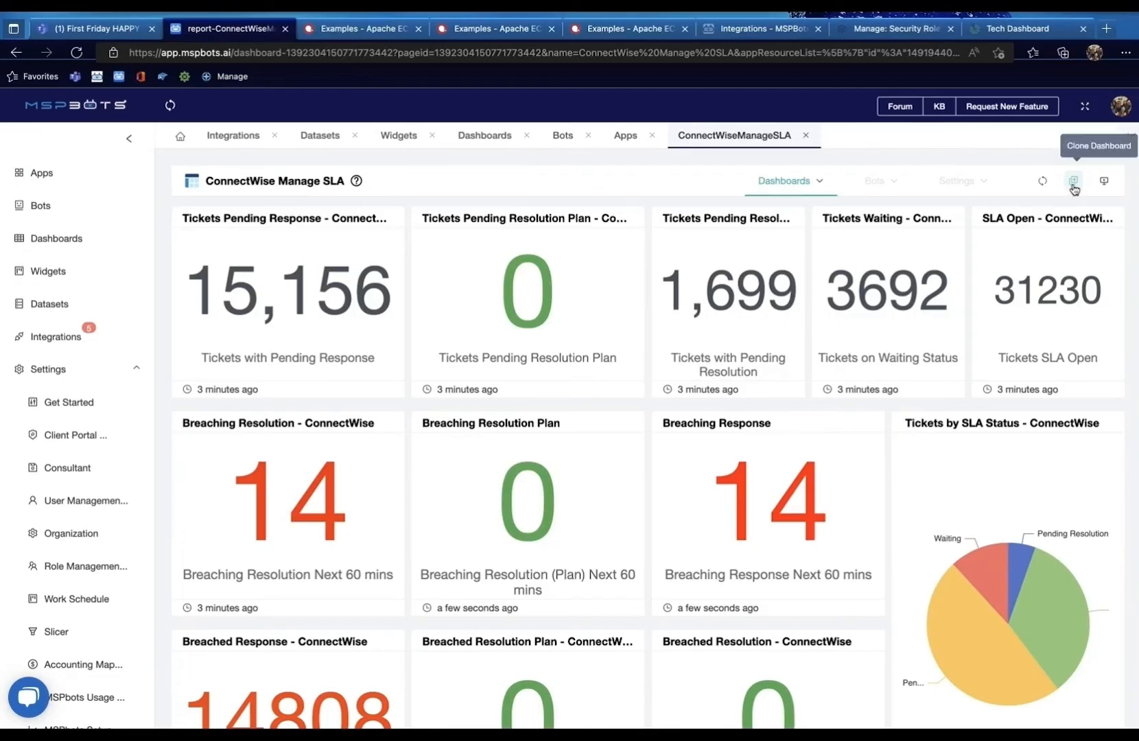
pyautogui.click(1074, 183)
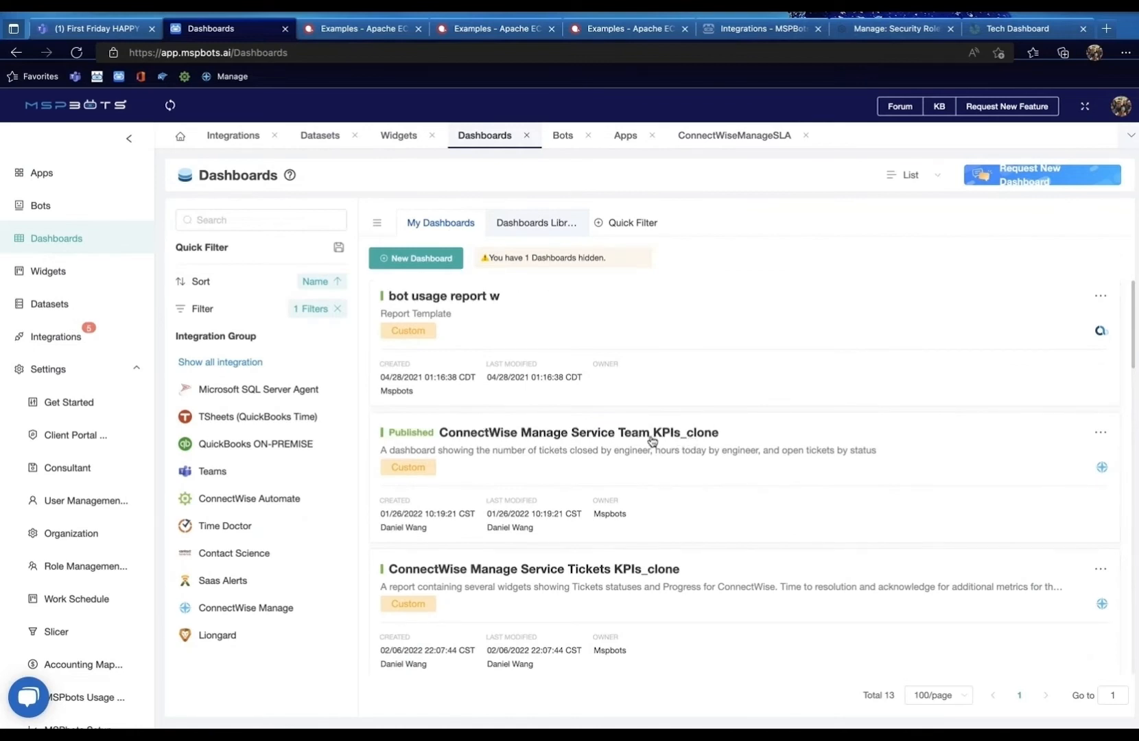
pyautogui.scroll(-3, 649, 577)
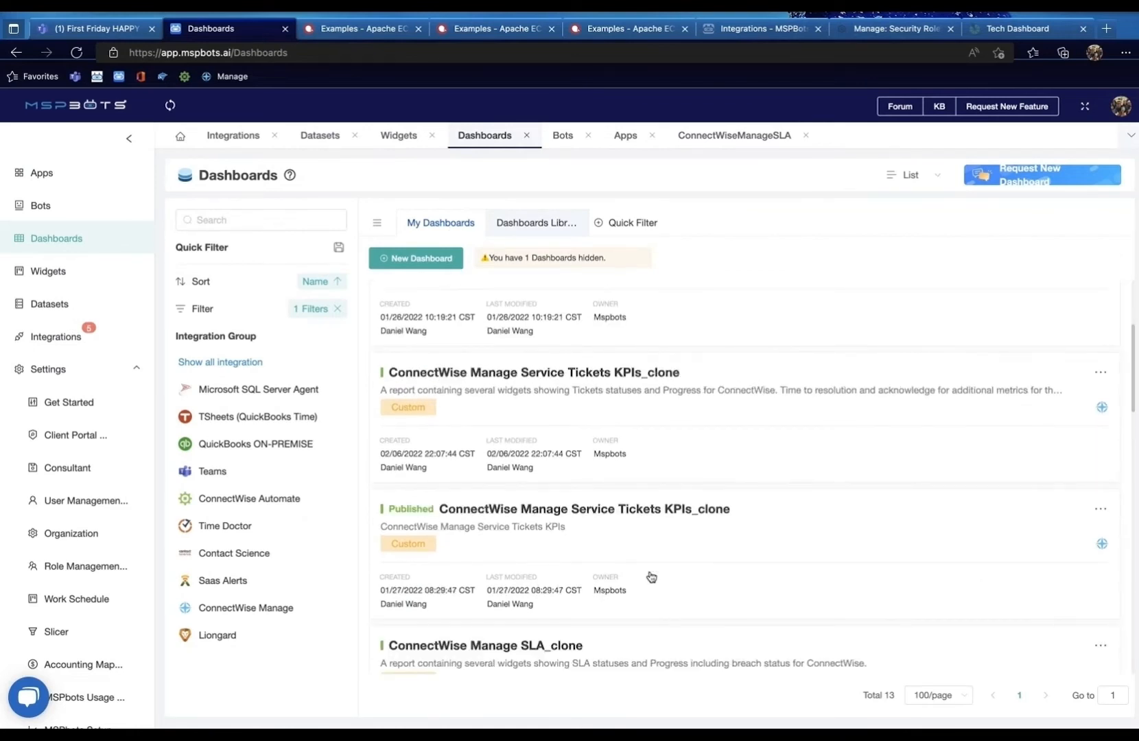
pyautogui.scroll(-3, 637, 520)
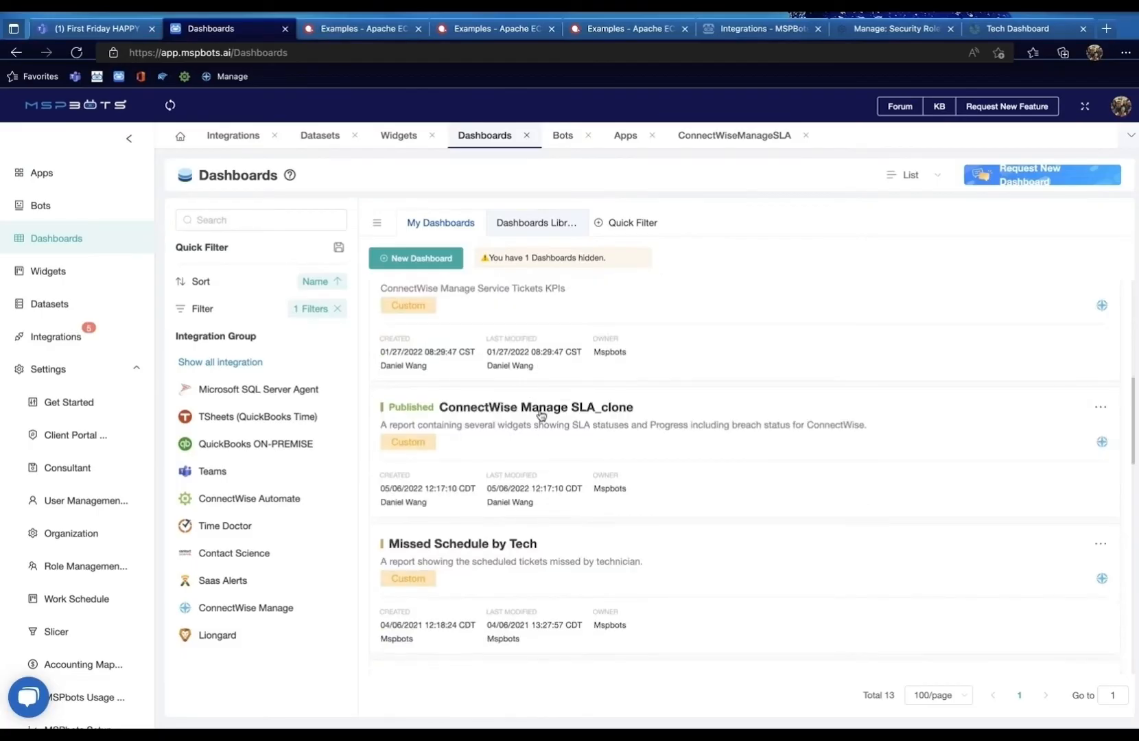
pyautogui.click(542, 410)
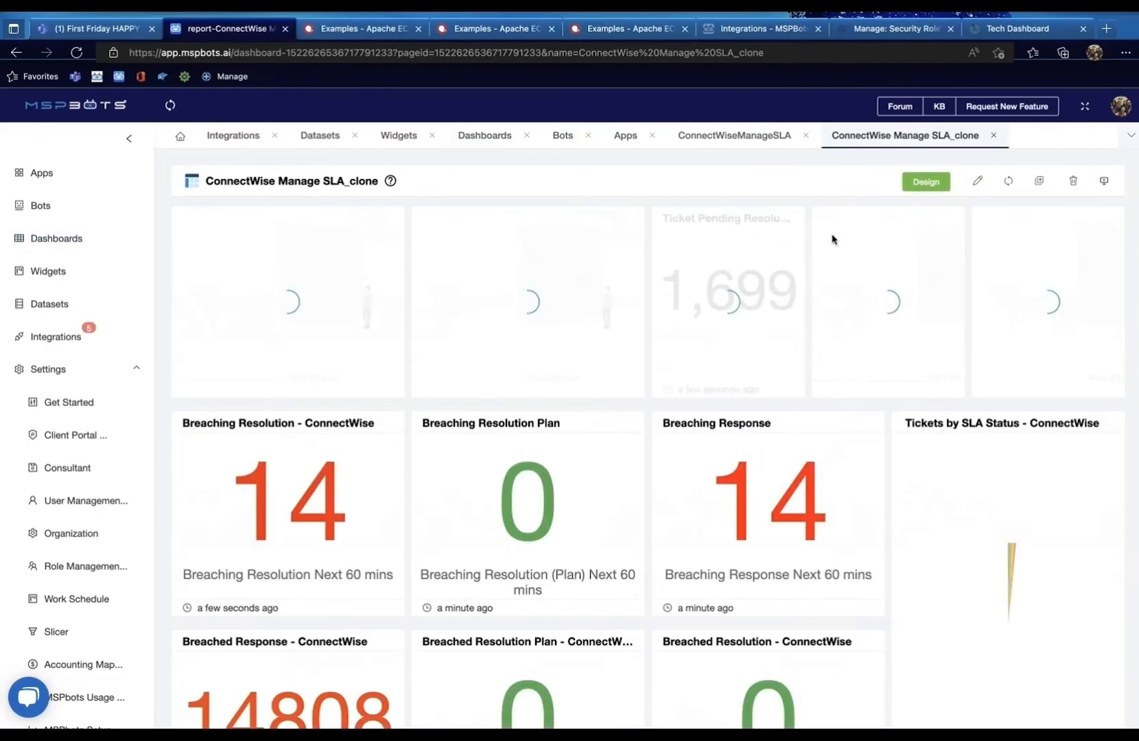
# Put the cloned SLA dashboard into design mode and open its "Breaching Resolution - ConnectWise" widget for editing.
pyautogui.moveTo(1102, 184)
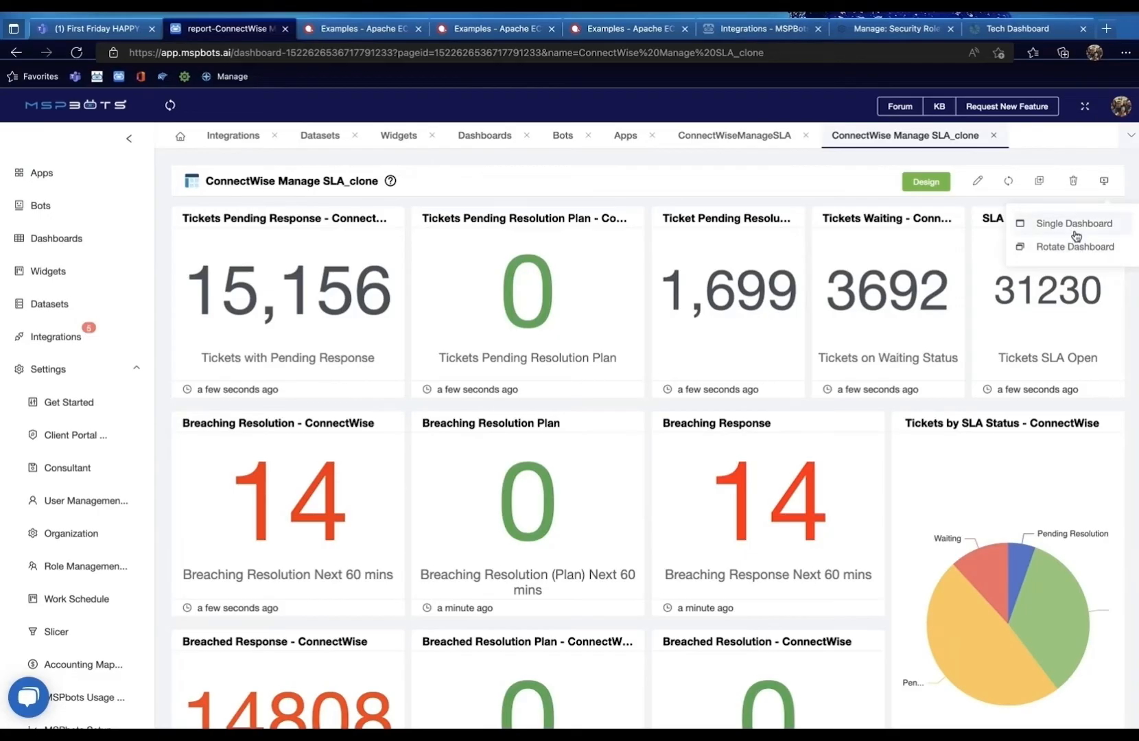
pyautogui.moveTo(302, 433)
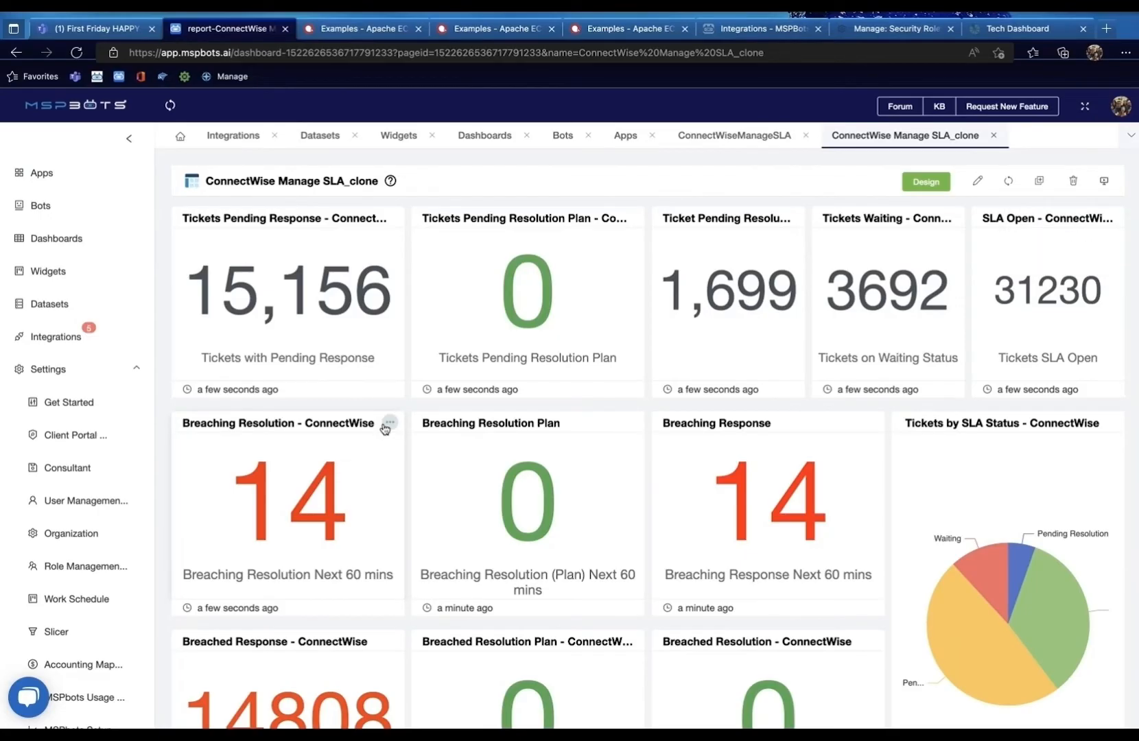
pyautogui.click(926, 182)
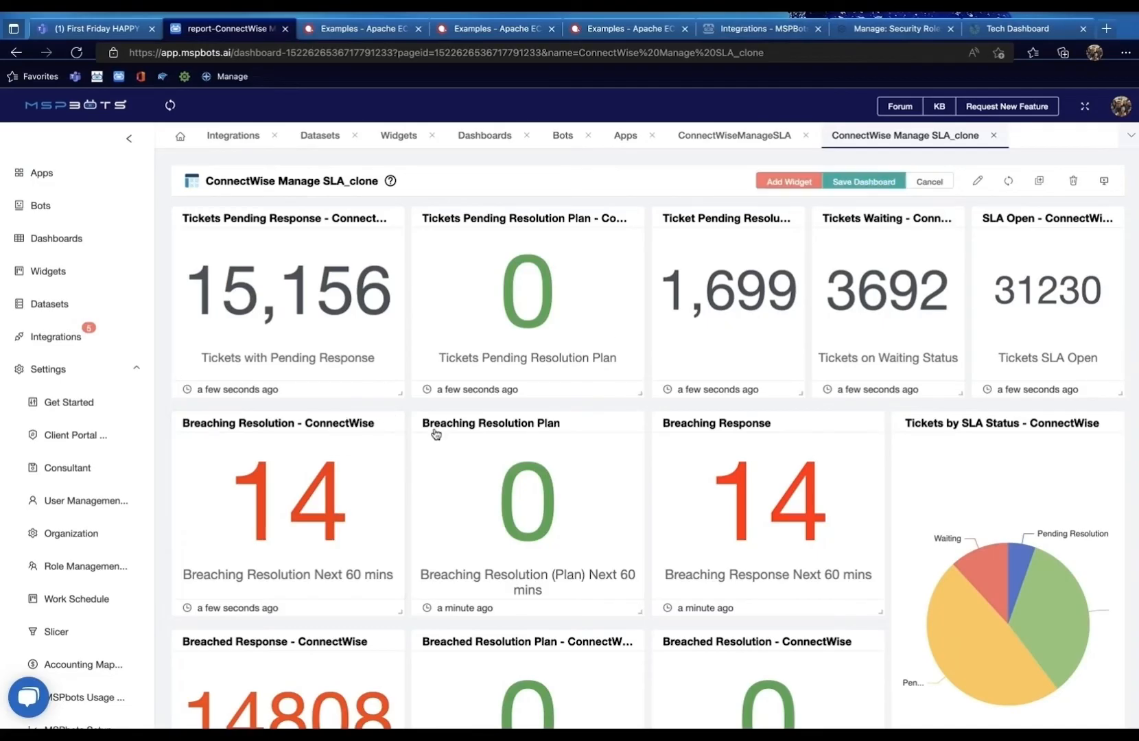
pyautogui.click(401, 433)
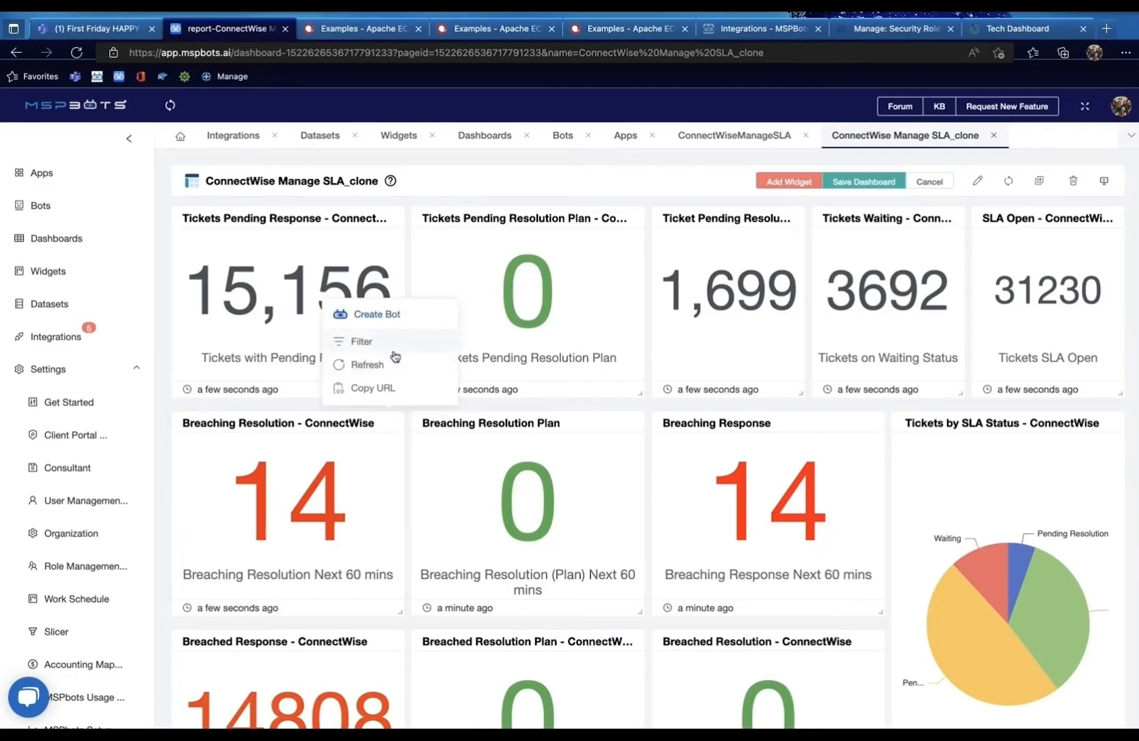
pyautogui.click(669, 172)
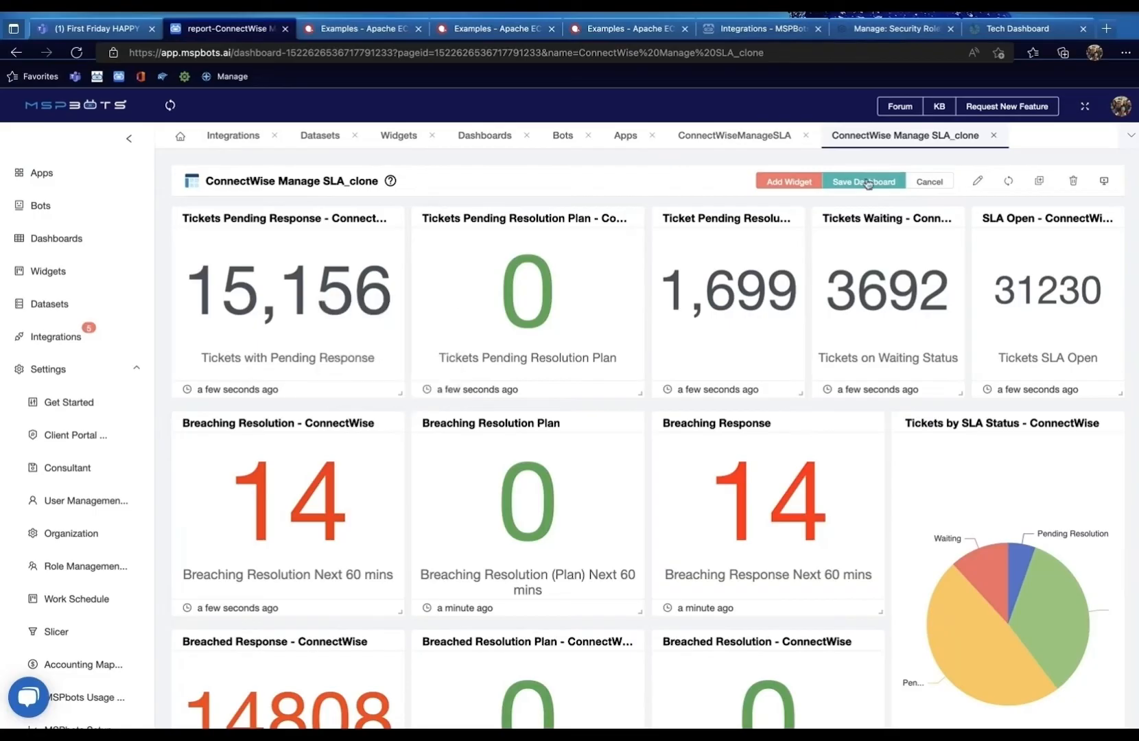
pyautogui.moveTo(395, 426)
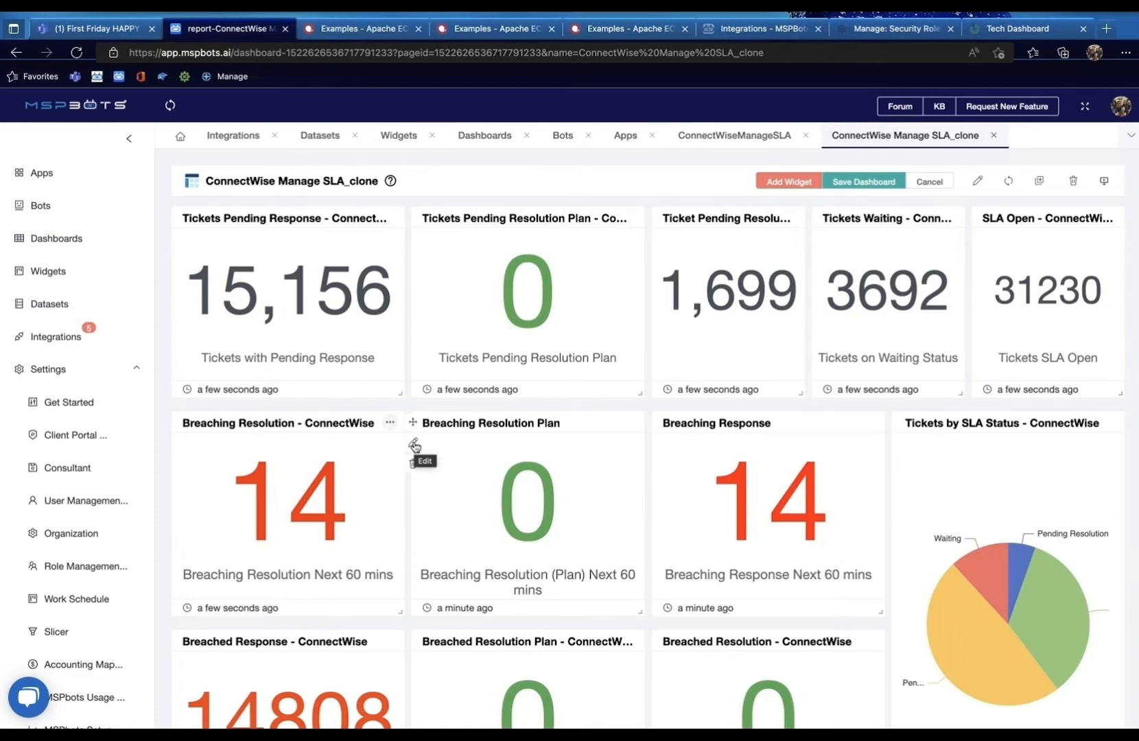
pyautogui.click(414, 446)
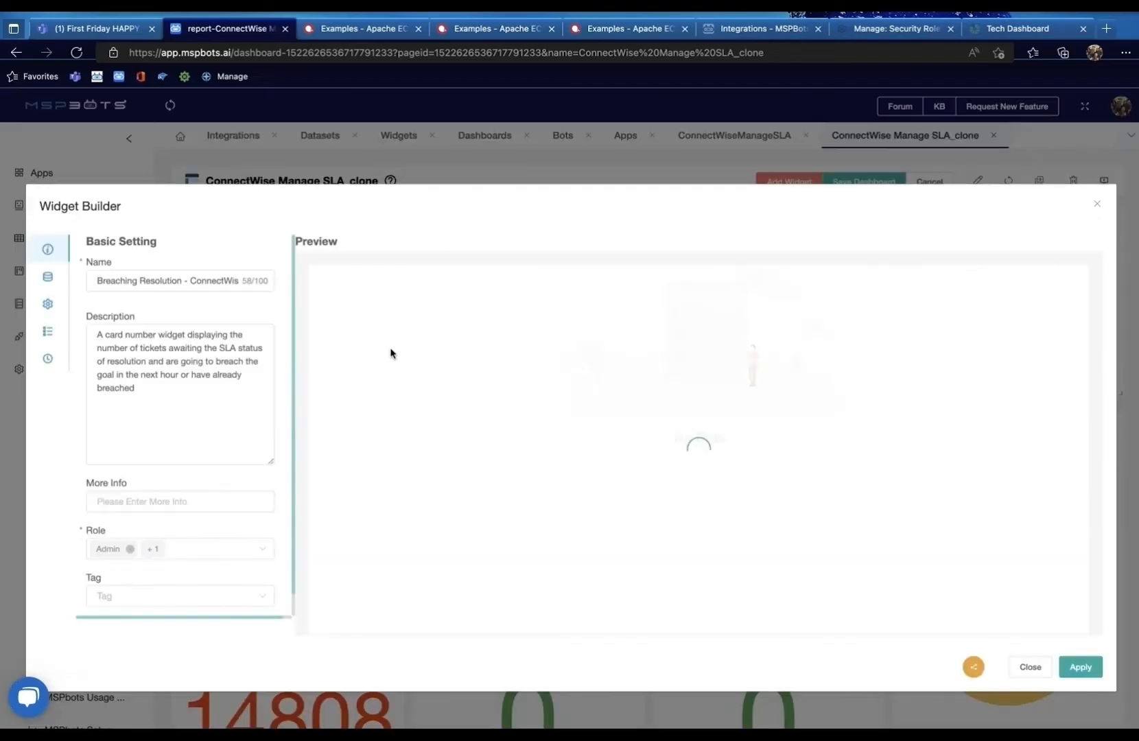
# View the ticket list behind the Breaching Resolution card, and return to the widget's description.
pyautogui.click(712, 448)
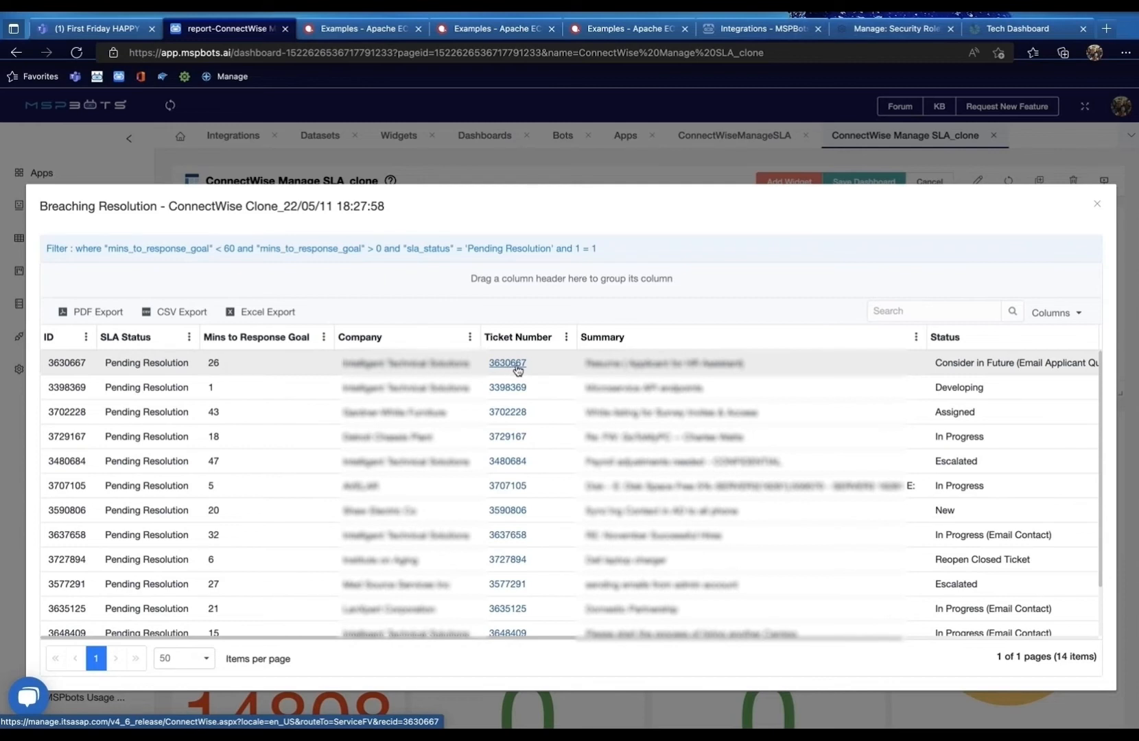
pyautogui.click(1097, 204)
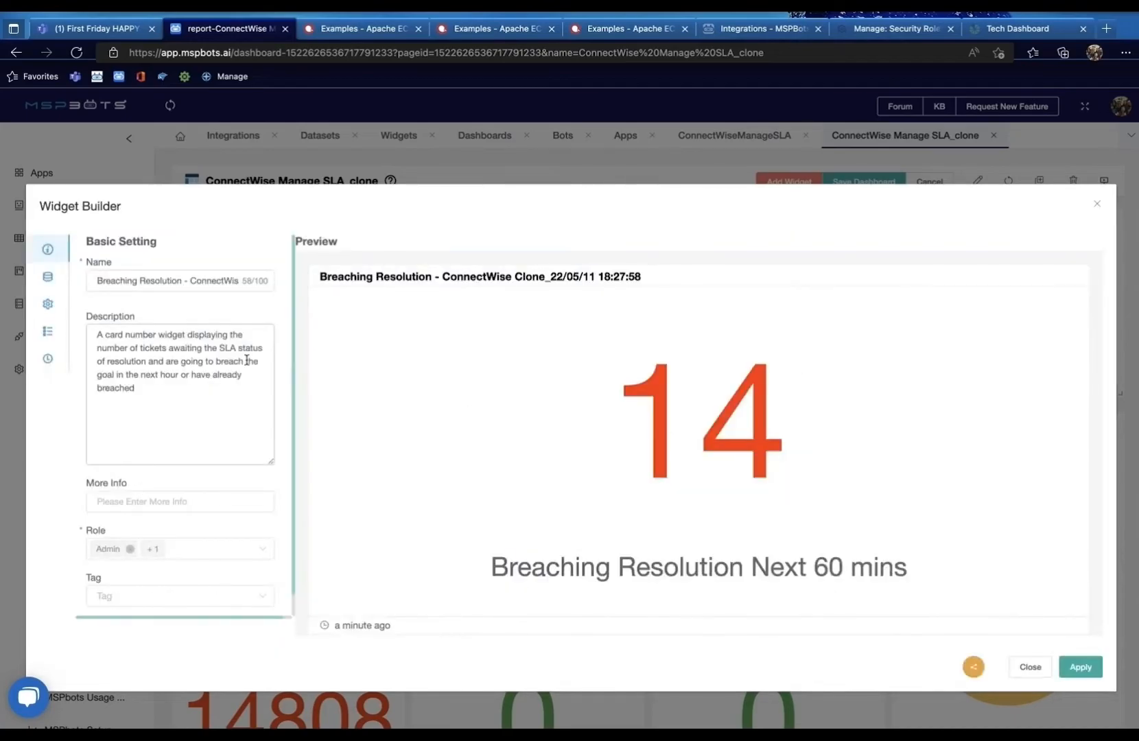
pyautogui.click(224, 400)
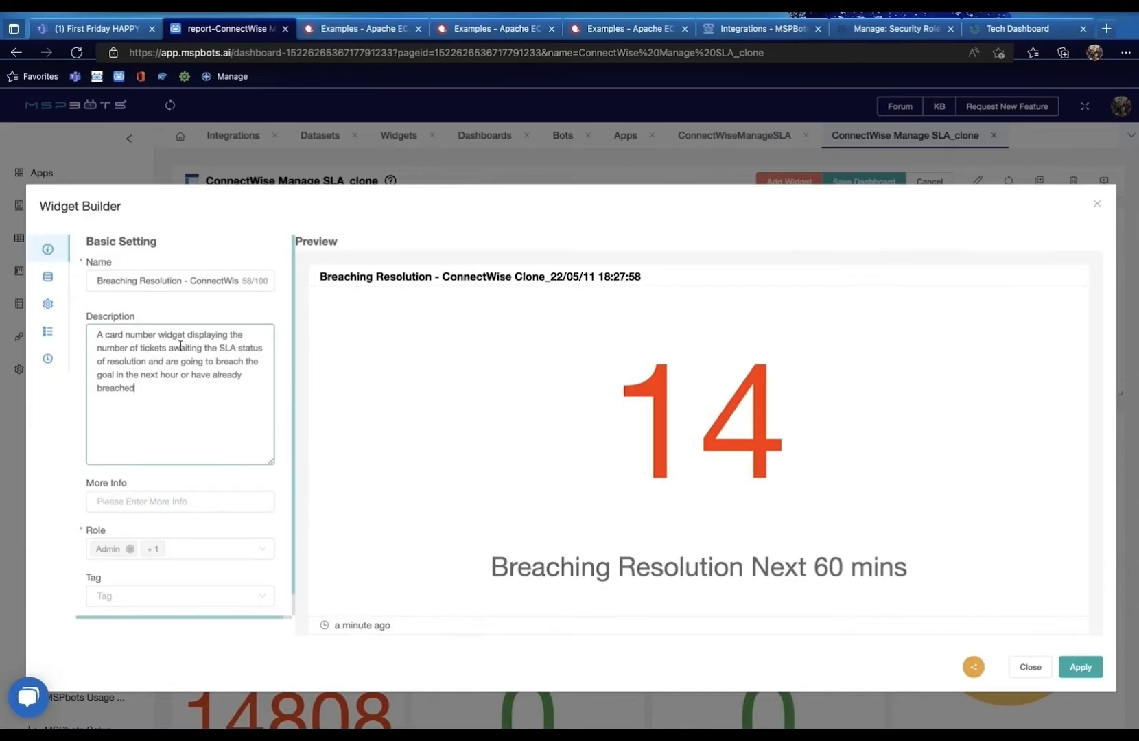
# Open the widget's Ticket SLA Data Live data source for editing and show the ticket_number column's hyperlink format.
pyautogui.click(48, 278)
pyautogui.click(272, 274)
pyautogui.click(257, 313)
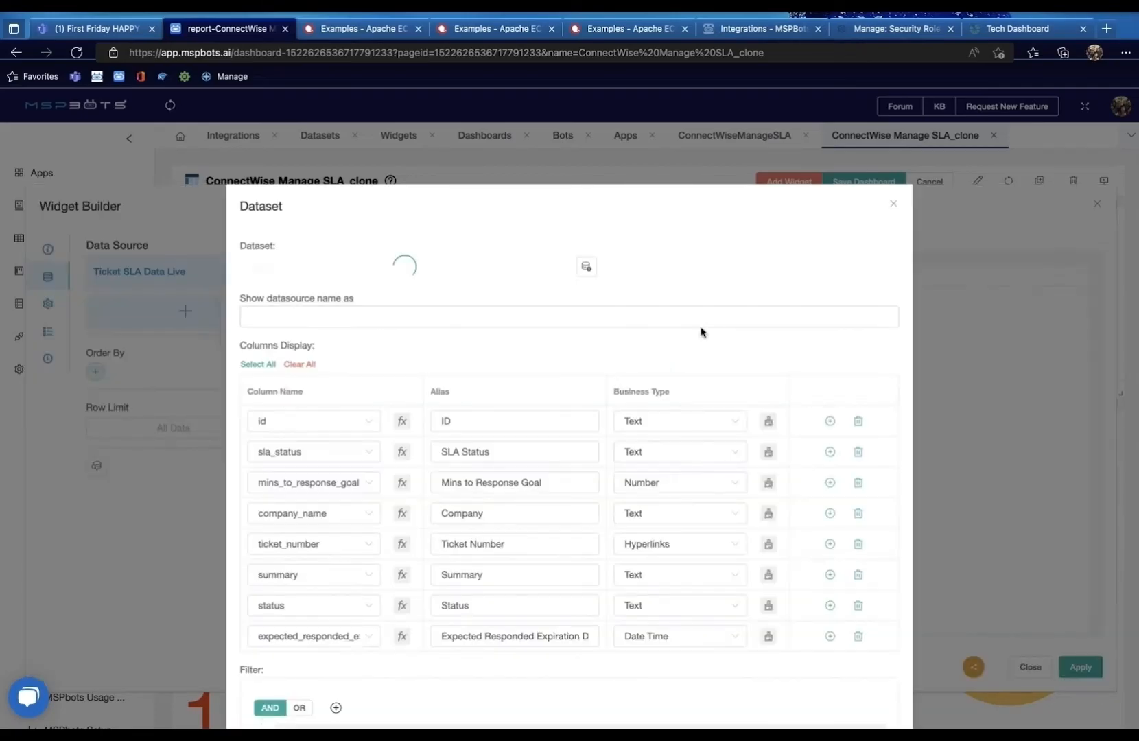
pyautogui.click(769, 544)
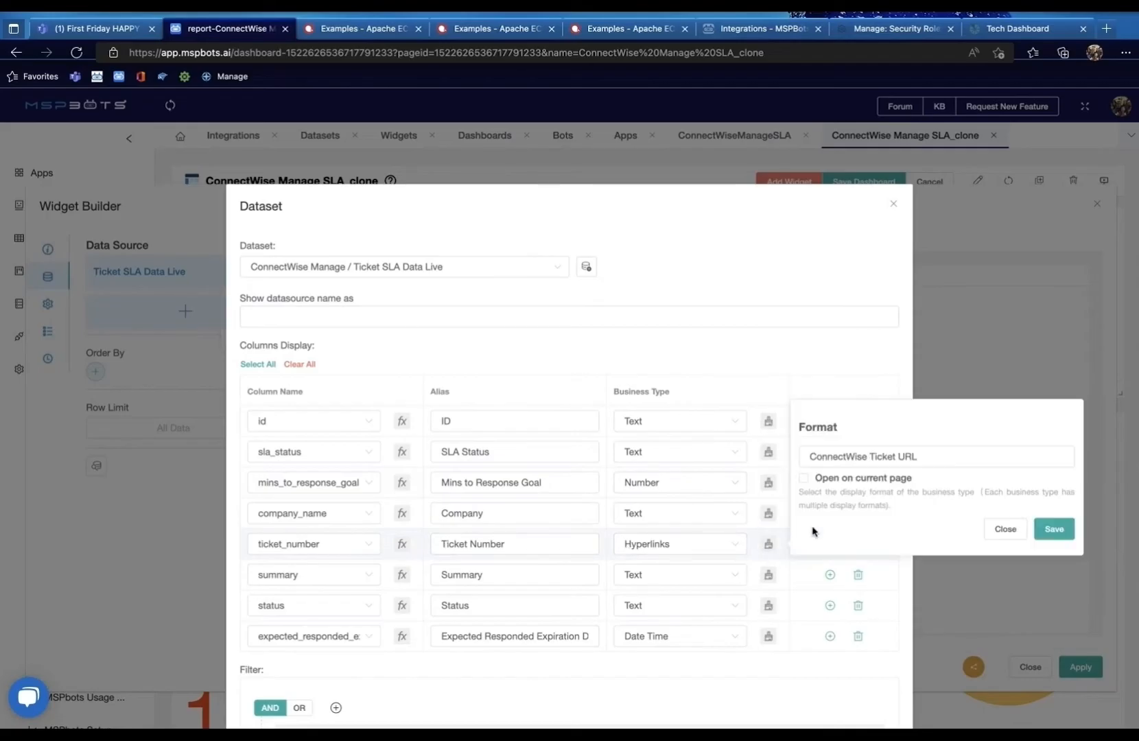
# Look through the root URL, template URL and column placeholder options for the ticket_number link and pick {Ticket Number}.
pyautogui.click(947, 457)
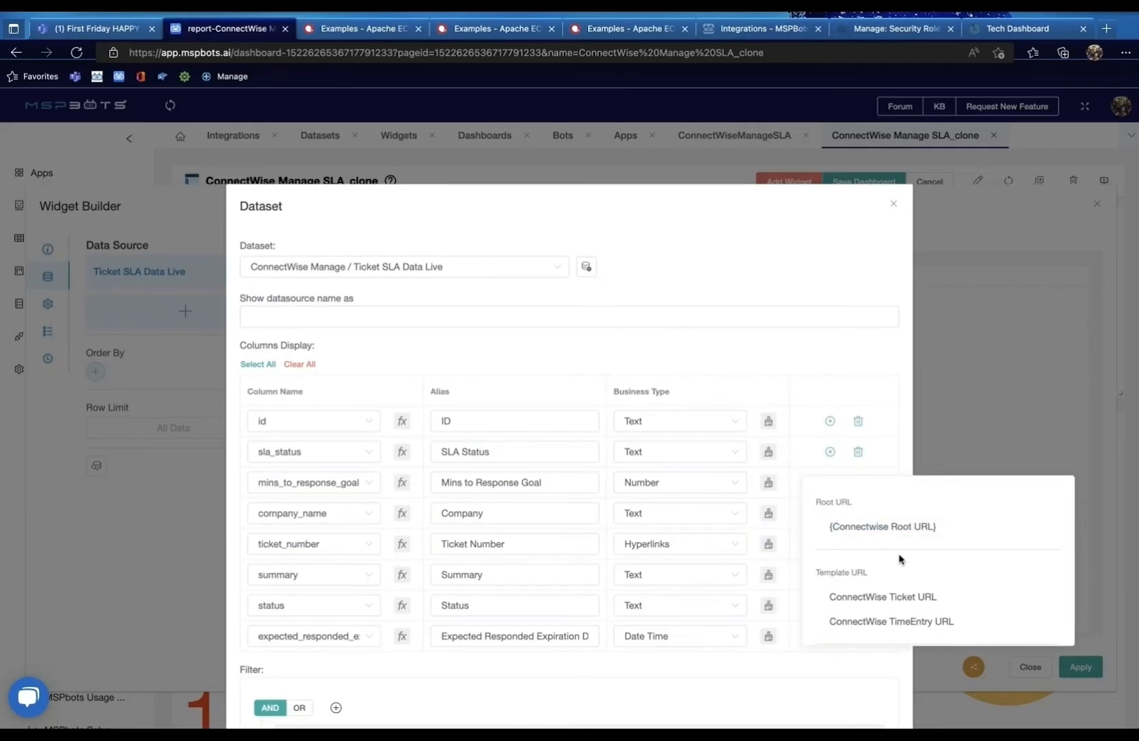
pyautogui.scroll(-3, 923, 584)
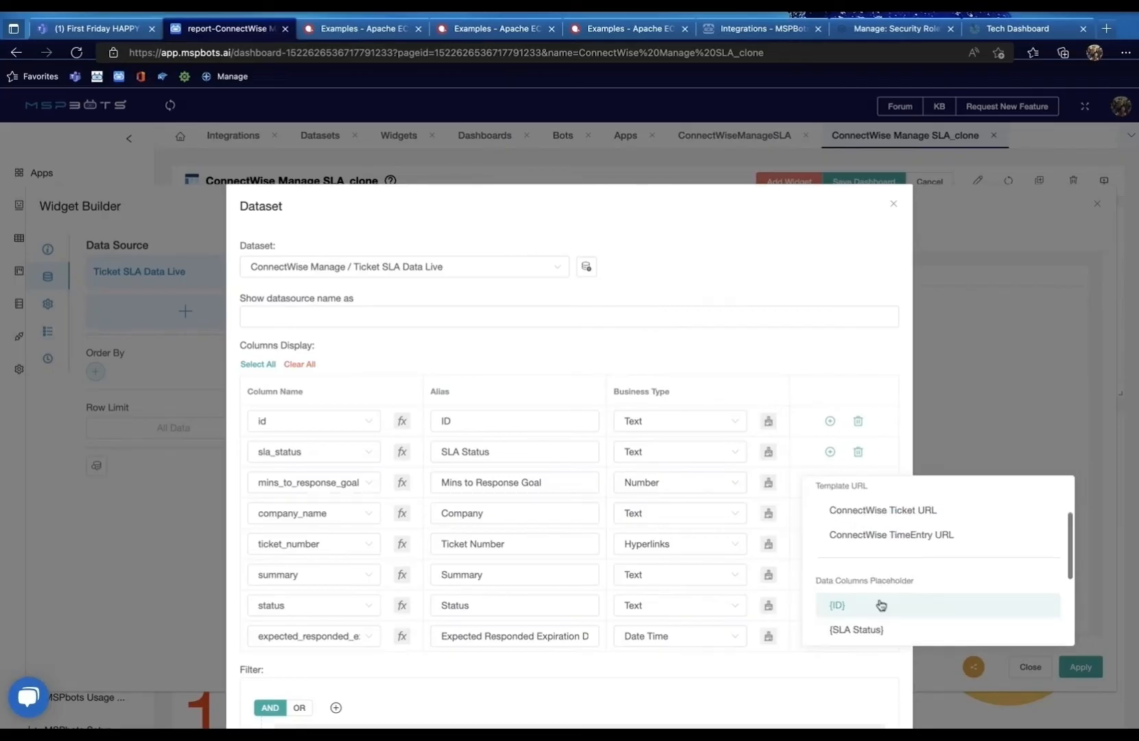
pyautogui.scroll(-1, 892, 597)
pyautogui.scroll(-3, 892, 577)
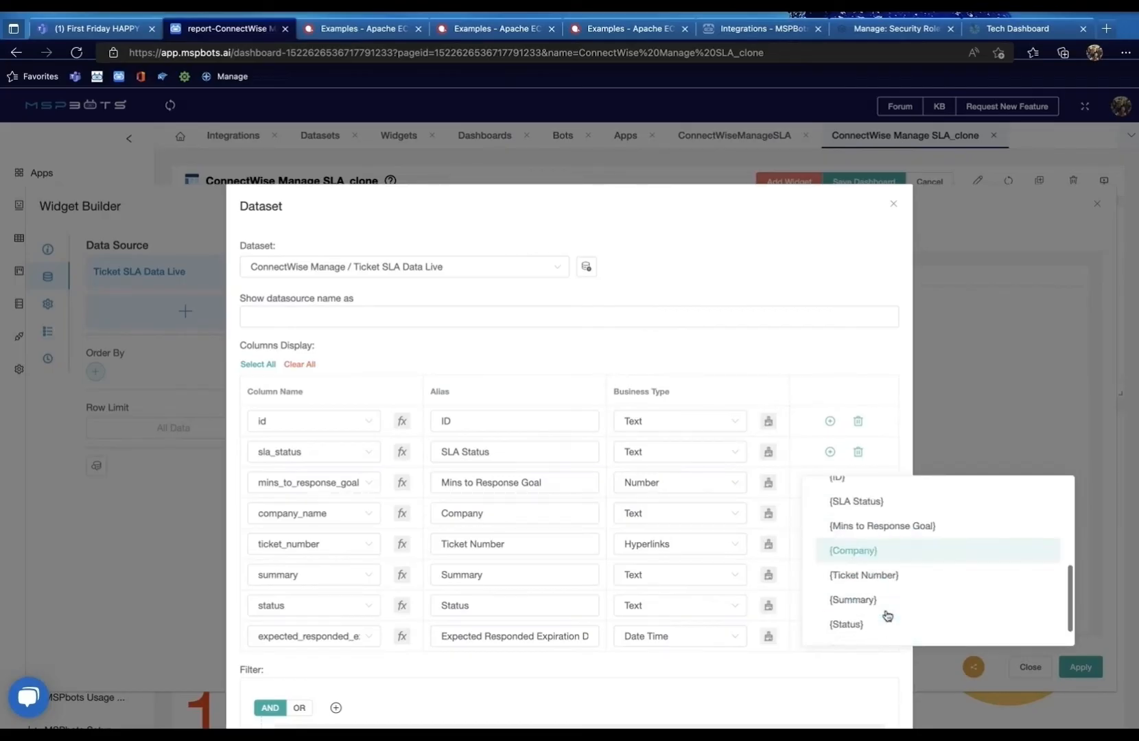
pyautogui.click(890, 578)
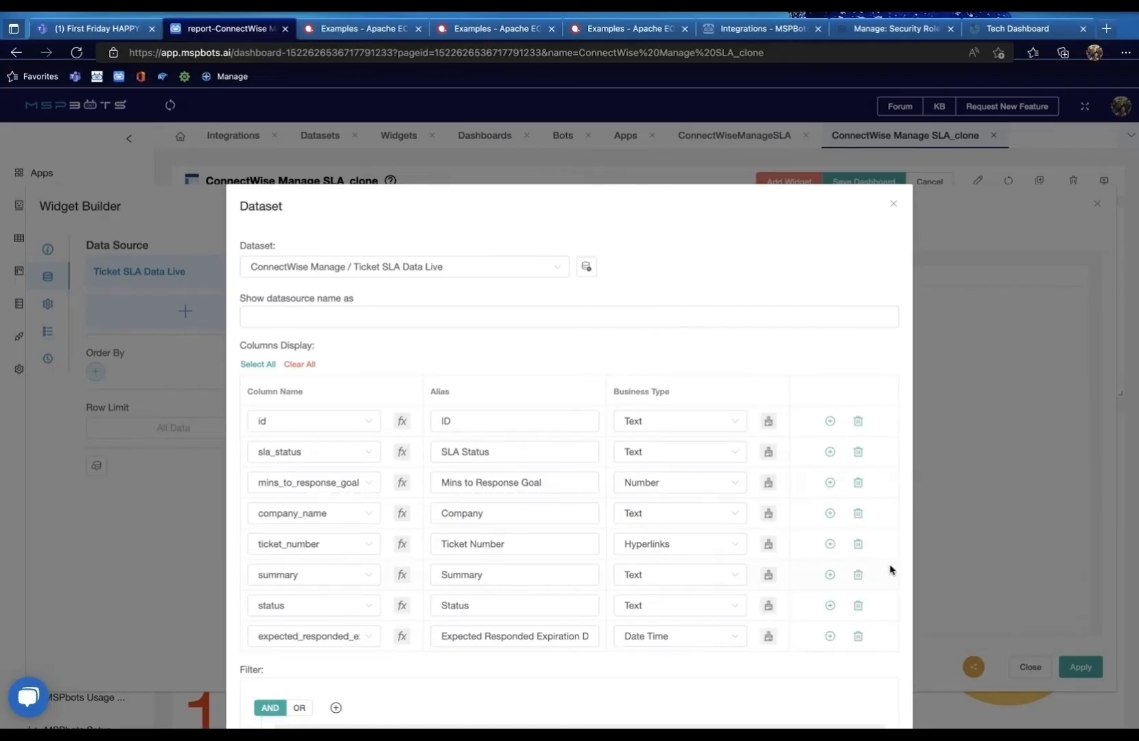
pyautogui.click(768, 543)
pyautogui.click(1065, 458)
pyautogui.click(944, 458)
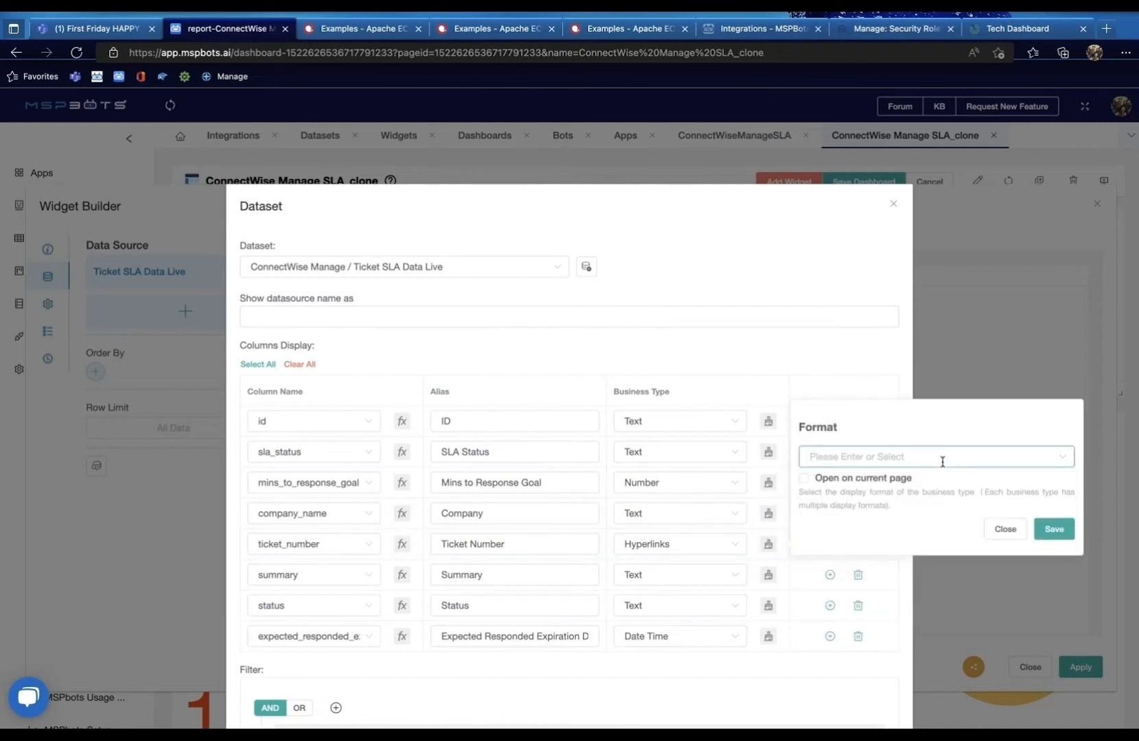
pyautogui.write('https://xxx.coudradial/')
pyautogui.click(940, 457)
pyautogui.scroll(-5, 944, 584)
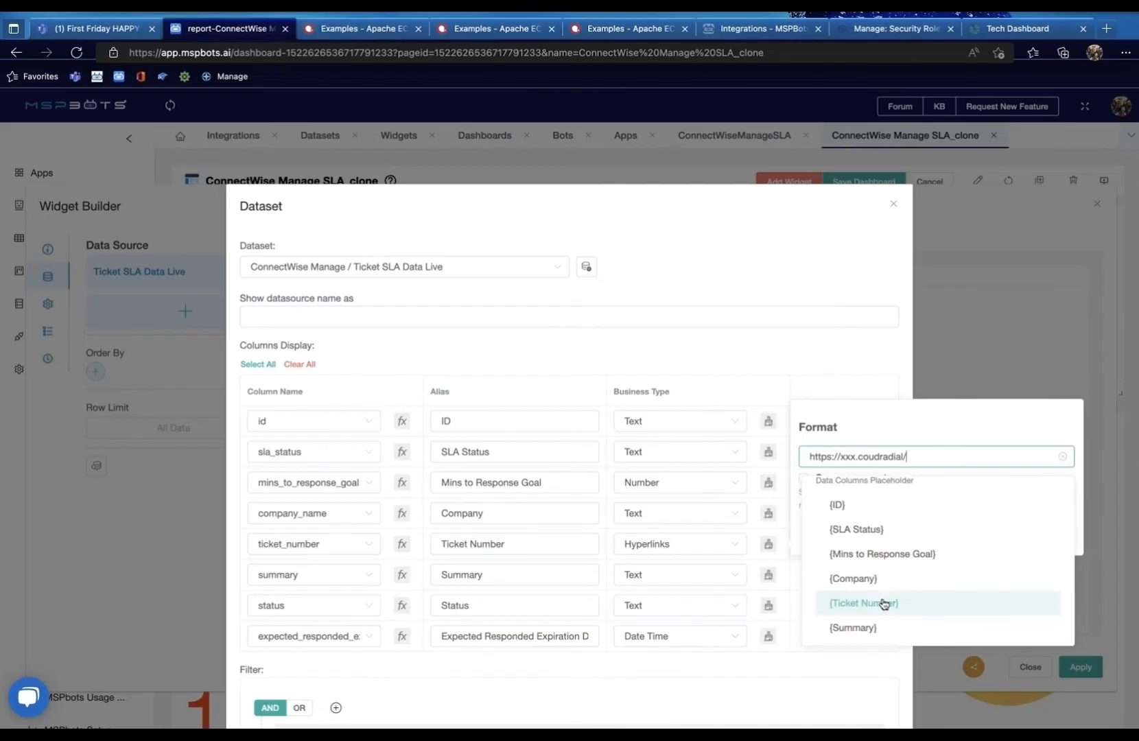
pyautogui.click(888, 601)
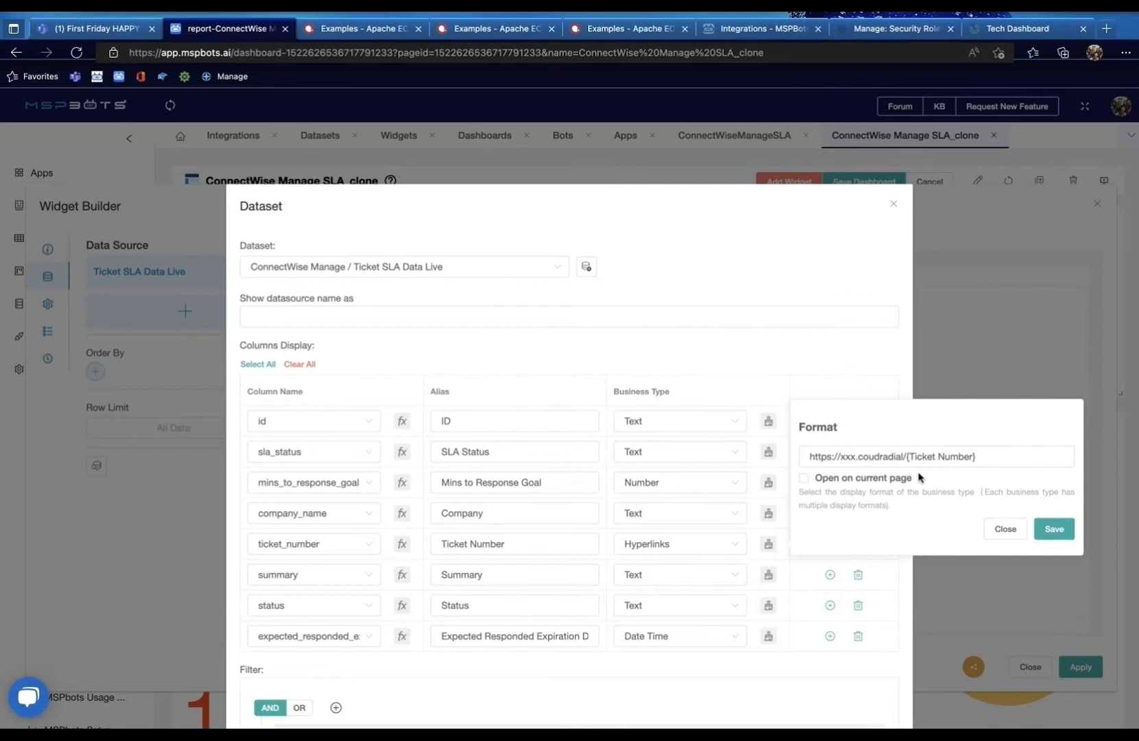
pyautogui.click(1000, 533)
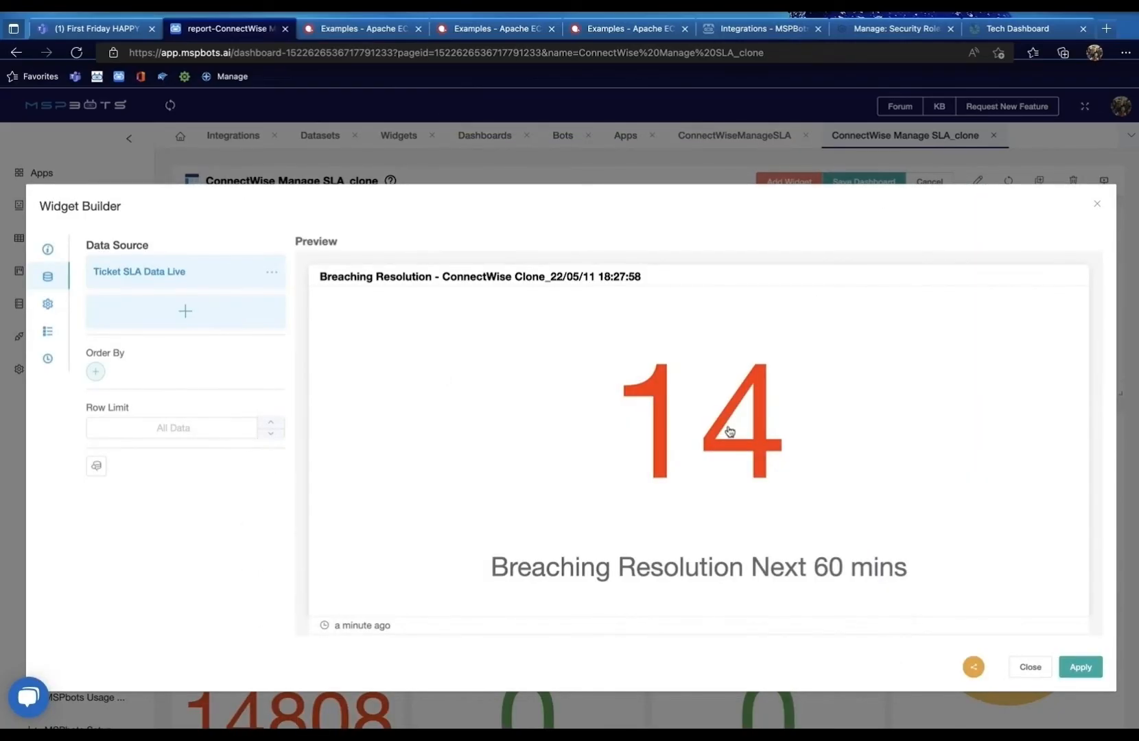
# Reopen the ticket list behind the Breaching Resolution card, sort it by Summary and by Ticket Number, and close the list.
pyautogui.click(729, 430)
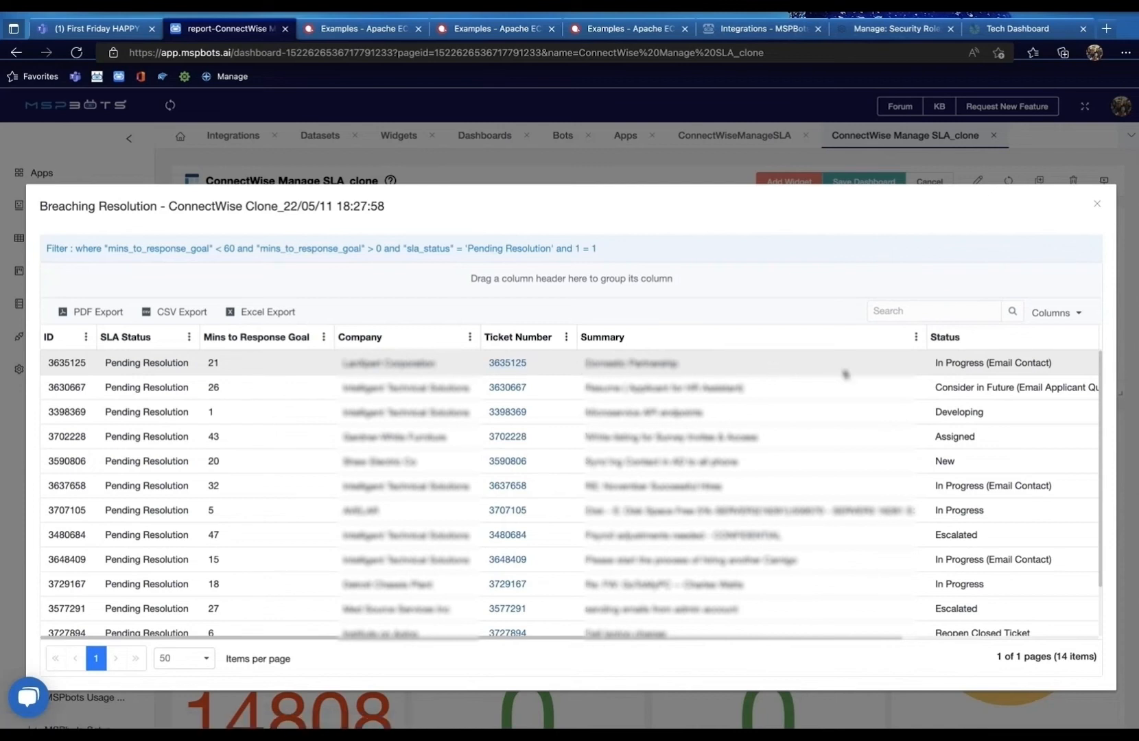
pyautogui.click(703, 343)
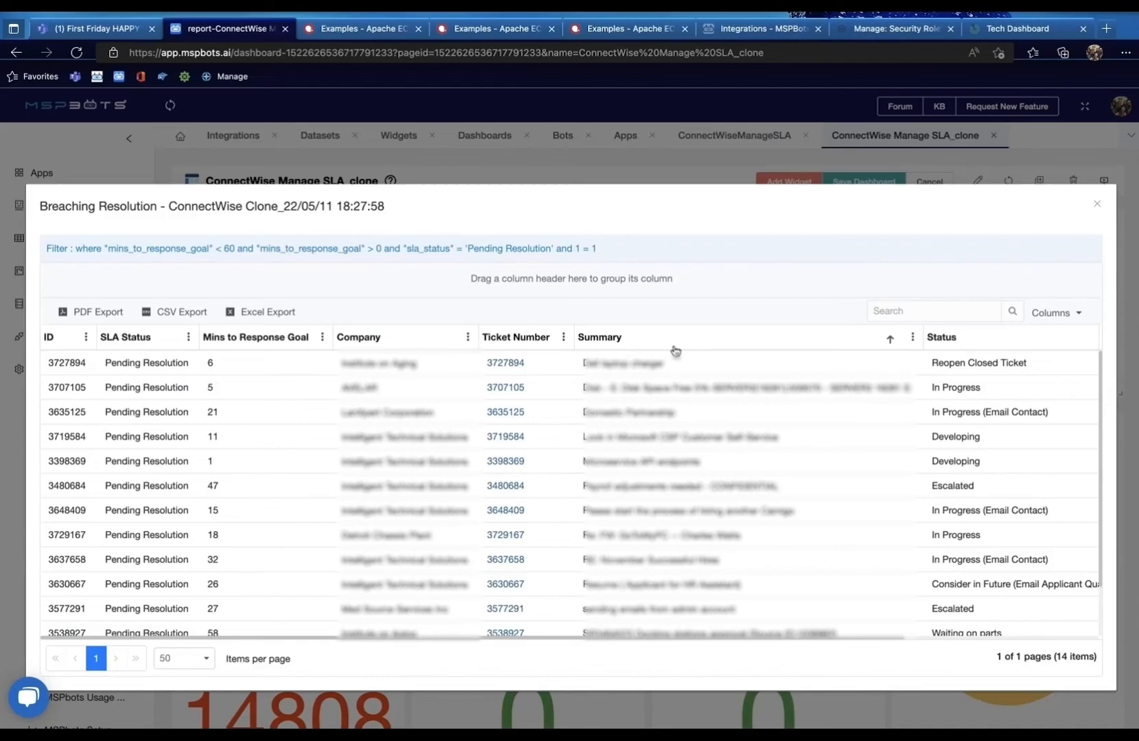
pyautogui.click(518, 337)
pyautogui.click(1097, 204)
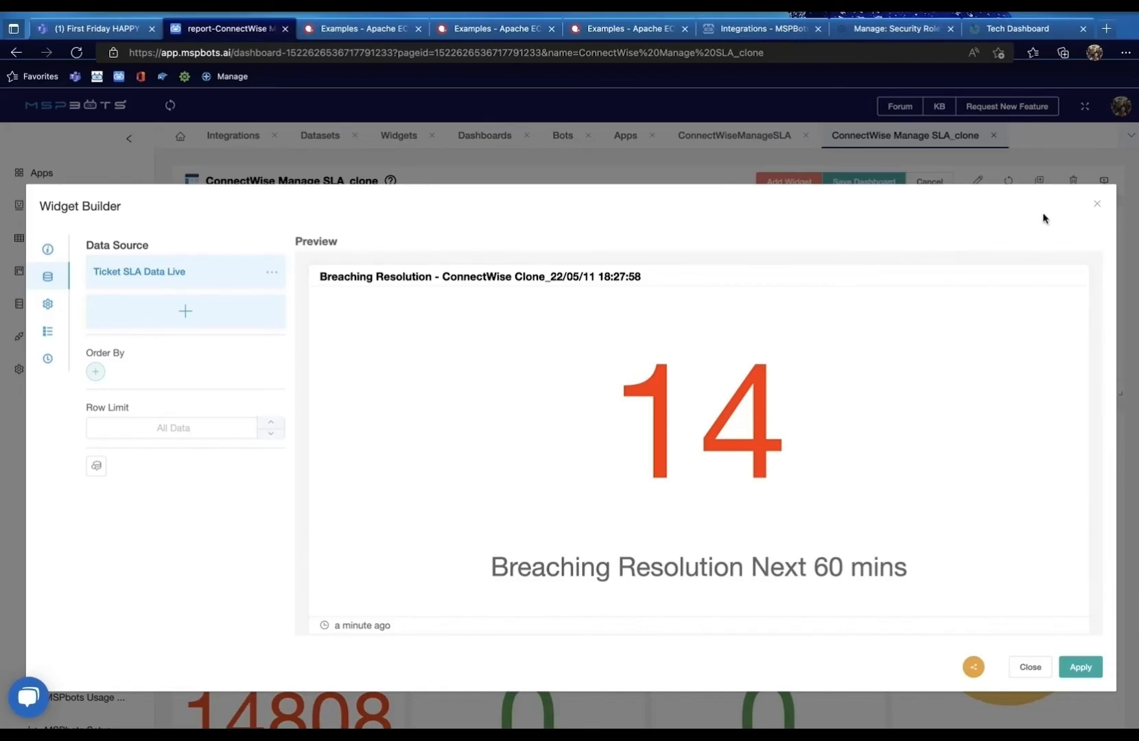
# Close the Breaching Resolution widget's builder and collapse the navigation sidebar to widen the cloned dashboard.
pyautogui.click(1096, 204)
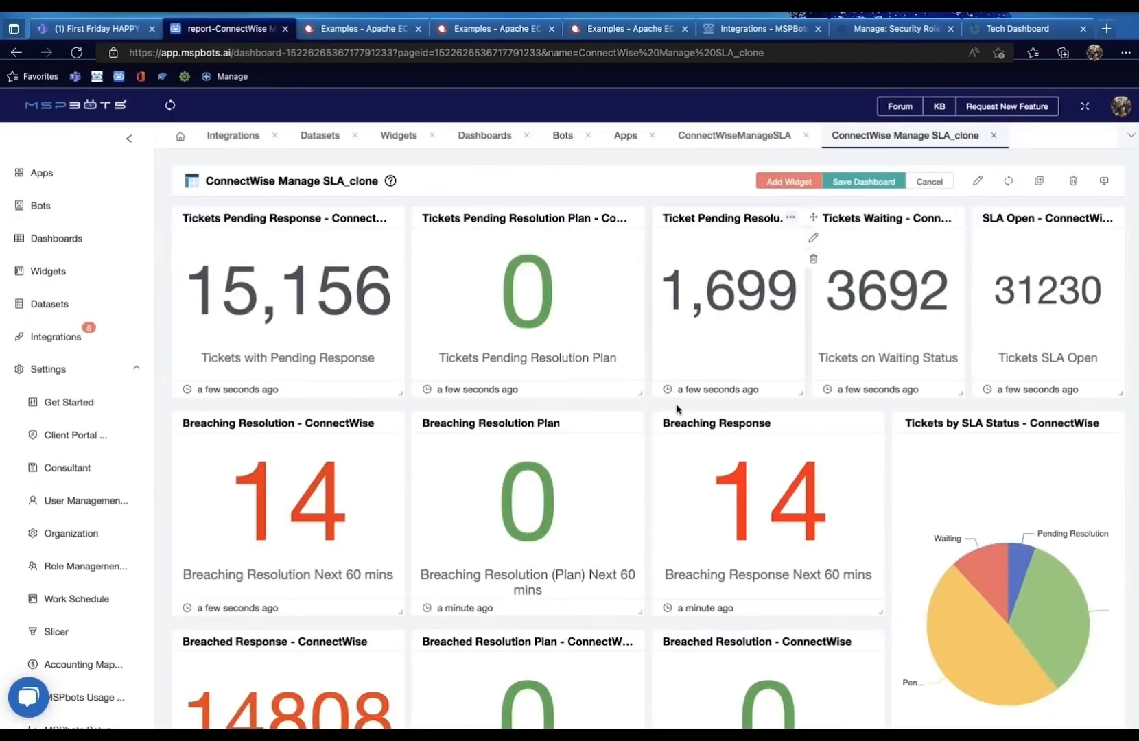
pyautogui.click(136, 140)
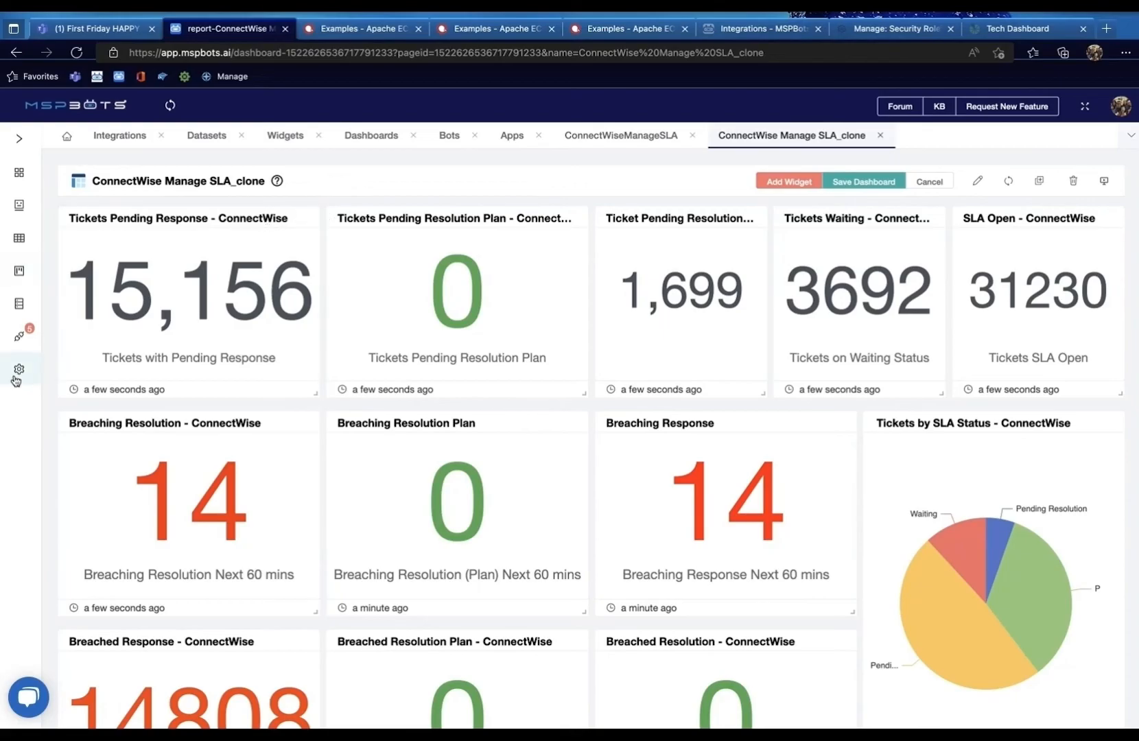
pyautogui.moveTo(16, 380)
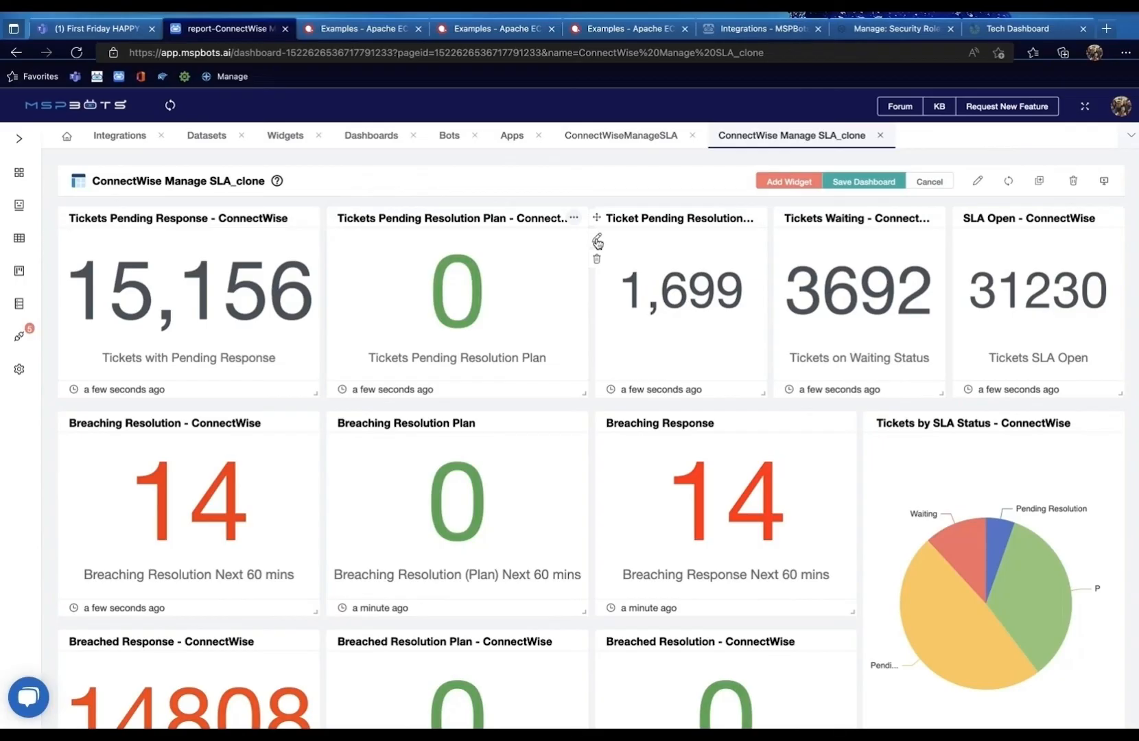
# Open the "Tickets Pending Resolution Plan" widget for editing and bring up the filters of its Ticket SLA Data Live data source.
pyautogui.click(598, 242)
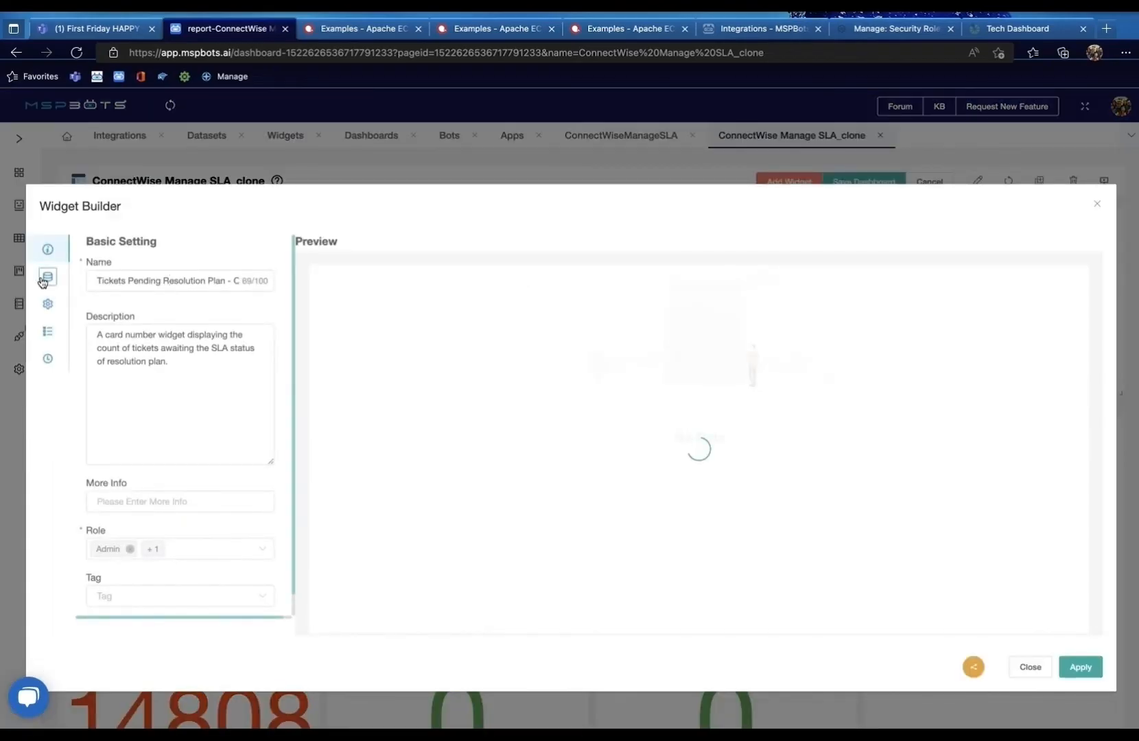
pyautogui.click(46, 276)
pyautogui.click(271, 273)
pyautogui.click(255, 306)
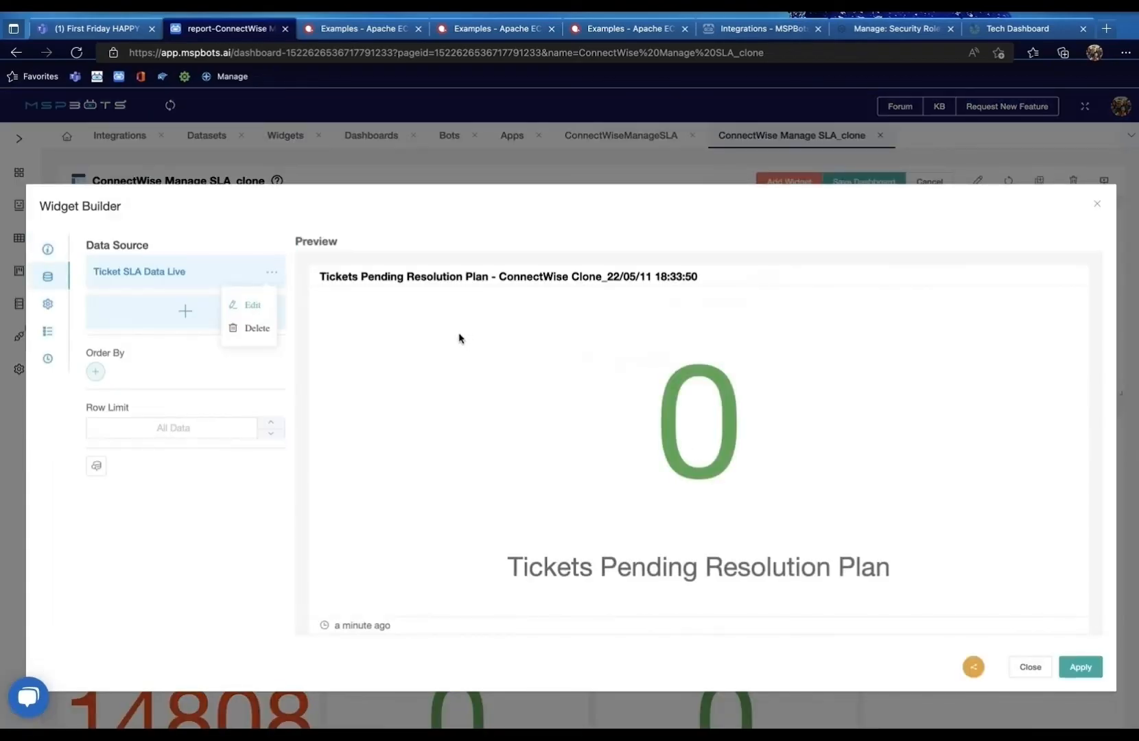
pyautogui.scroll(-6, 411, 427)
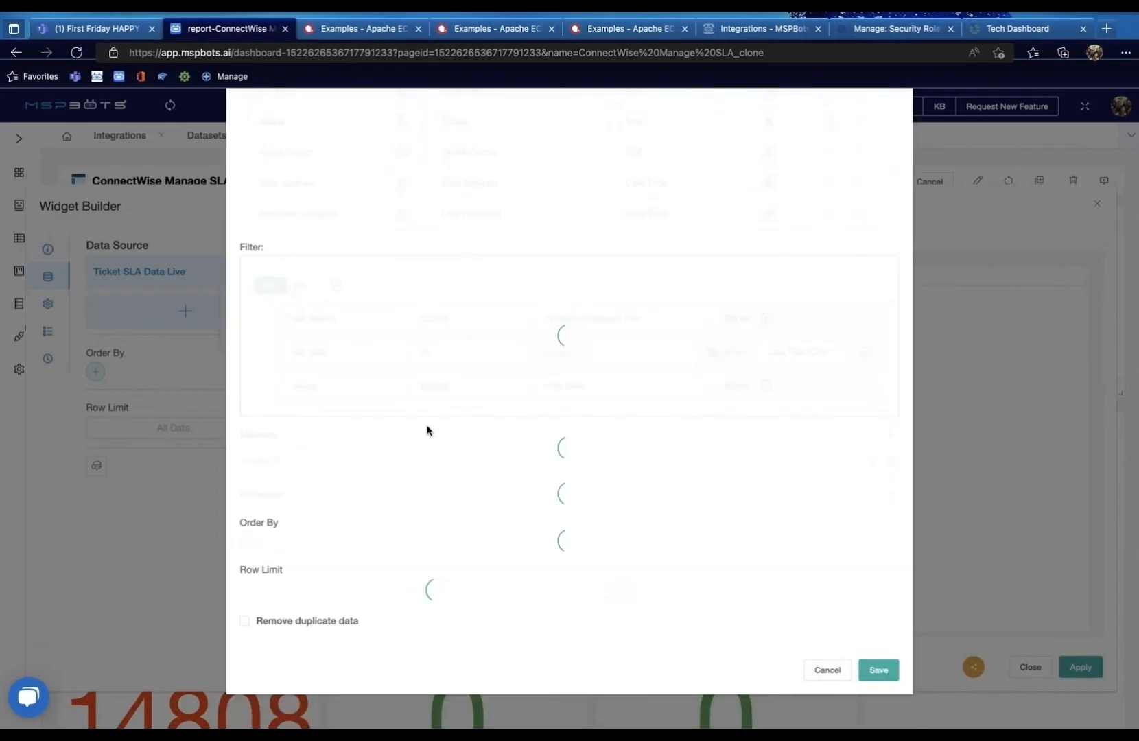
# Add a nested condition group and a separate blank condition to the data source's main AND filter.
pyautogui.click(336, 285)
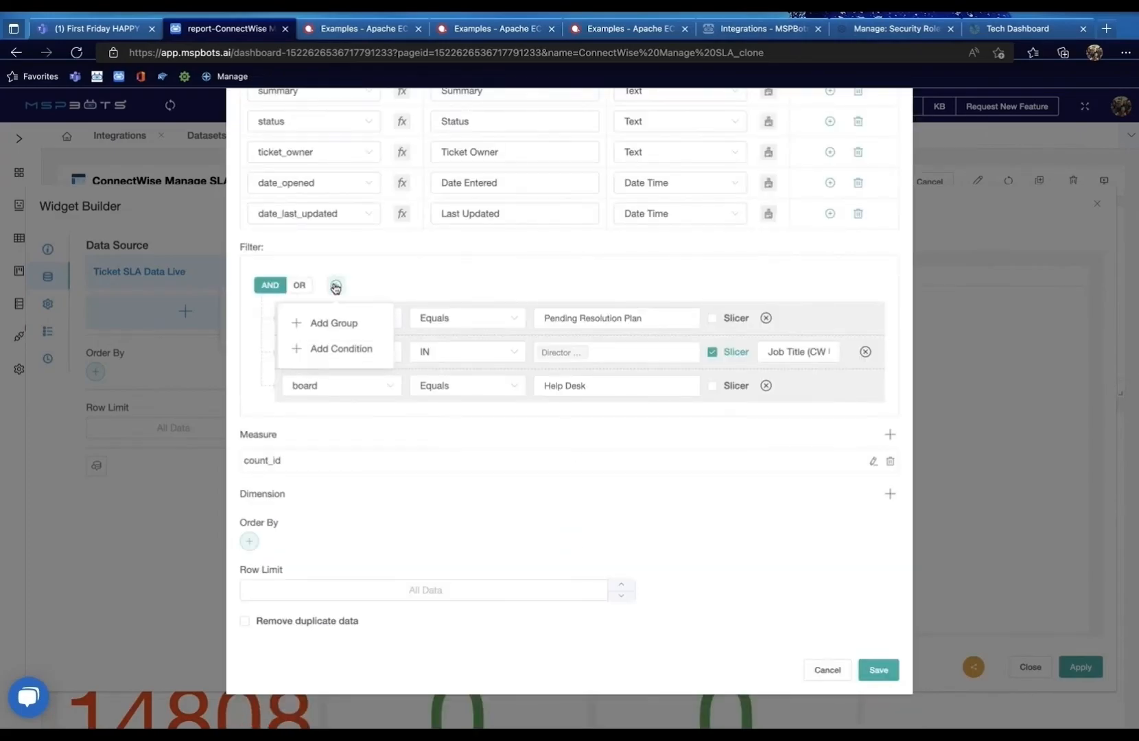
pyautogui.click(346, 323)
pyautogui.click(335, 284)
pyautogui.click(345, 351)
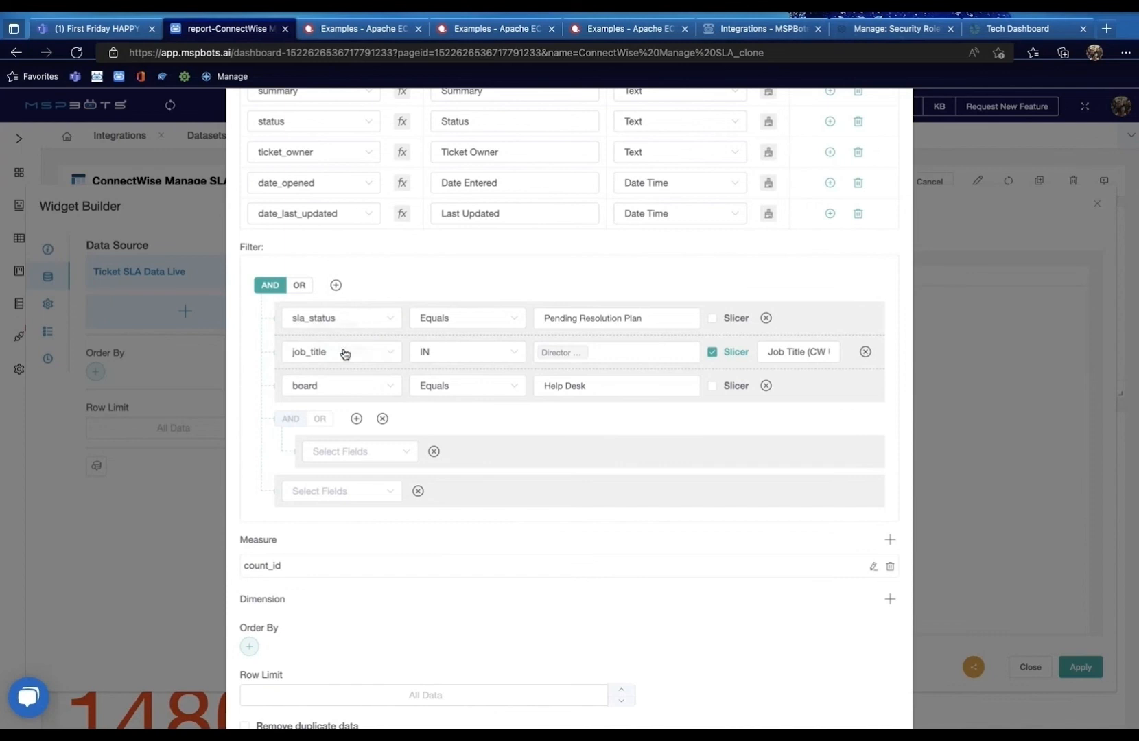
# Add a second blank condition to the nested filter group and set the group's logic to OR.
pyautogui.click(357, 418)
pyautogui.click(368, 483)
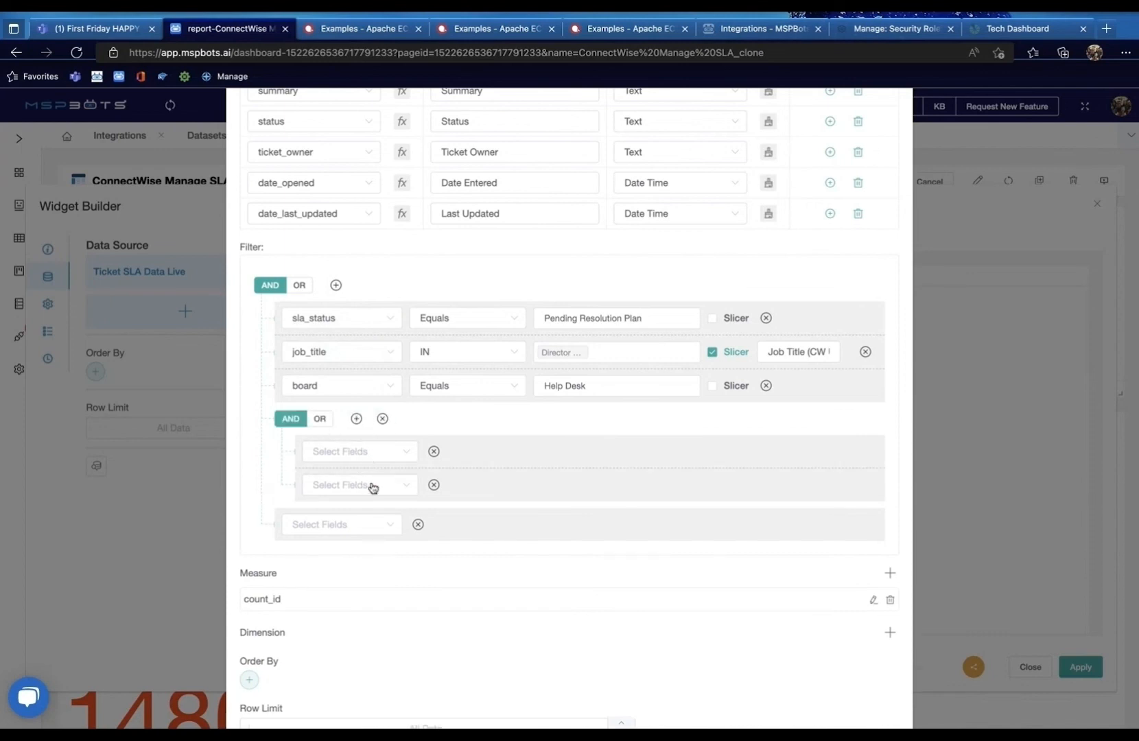
pyautogui.click(320, 419)
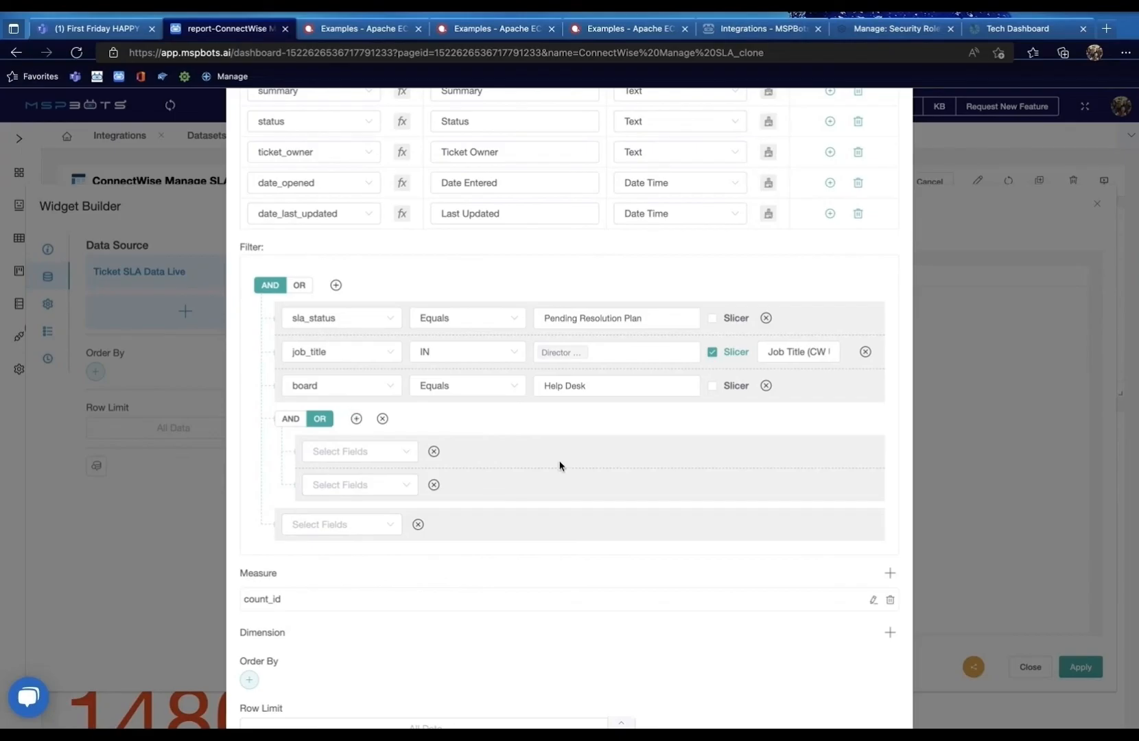
pyautogui.scroll(3, 559, 464)
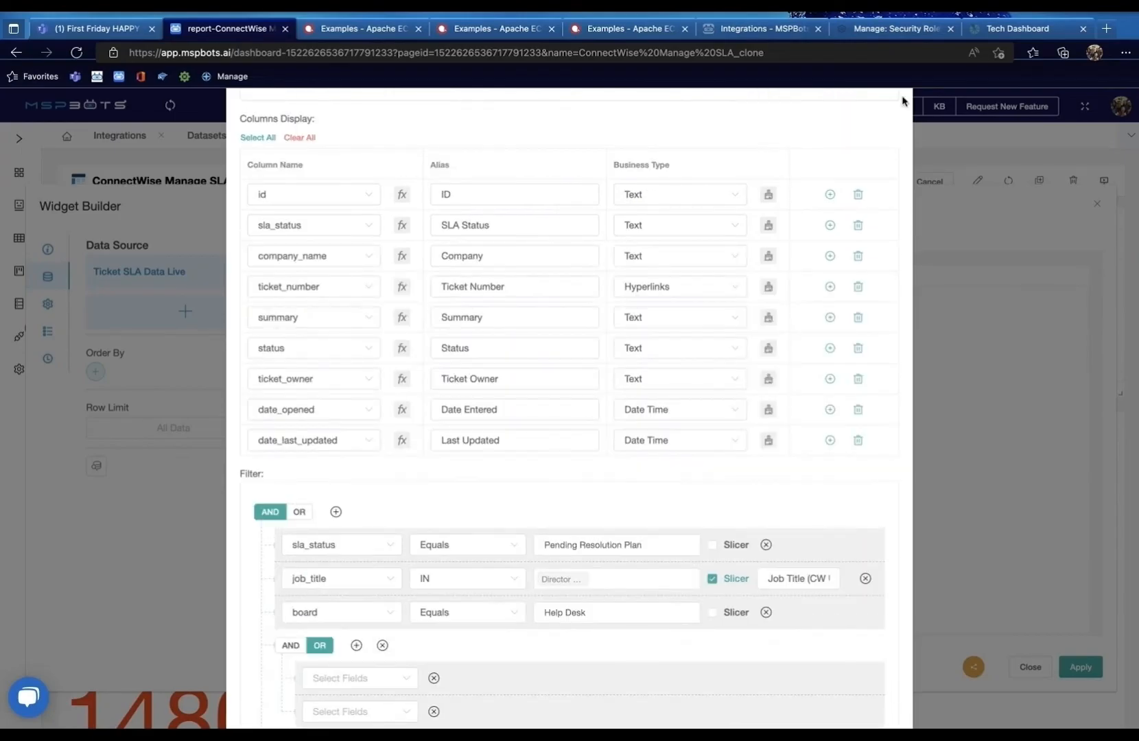